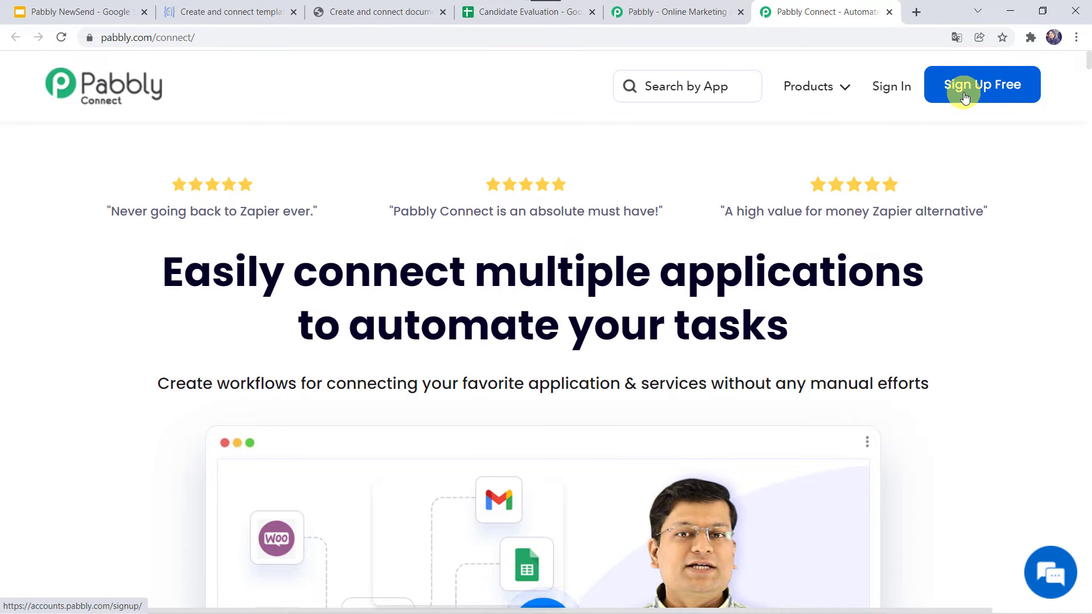
- Sign in to Pabbly and launch Pabbly Connect from the All Apps page to reach its dashboard
left_click(894, 83)
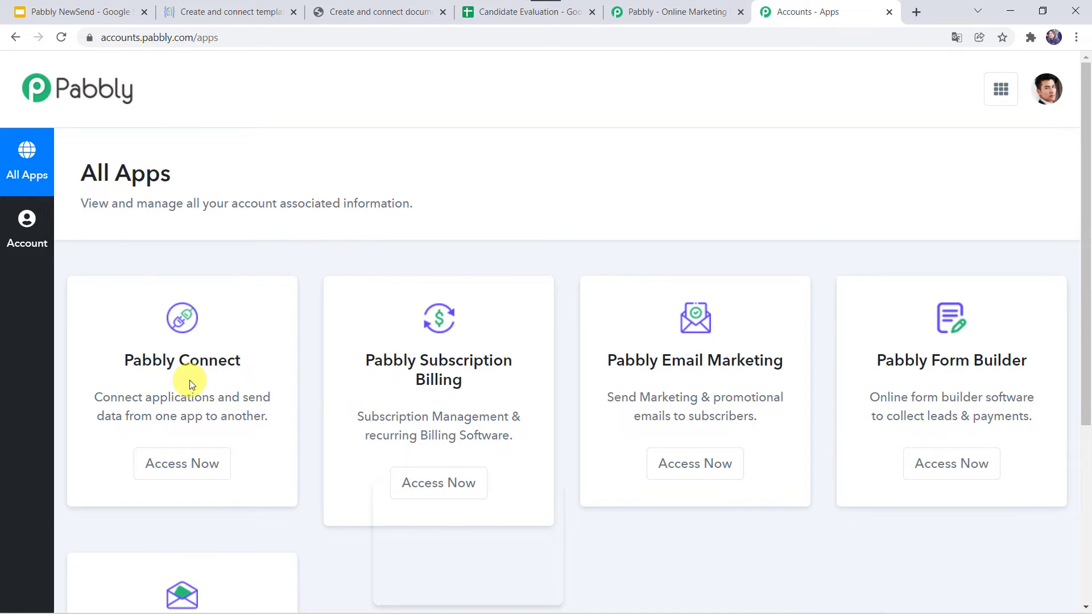
left_click(190, 466)
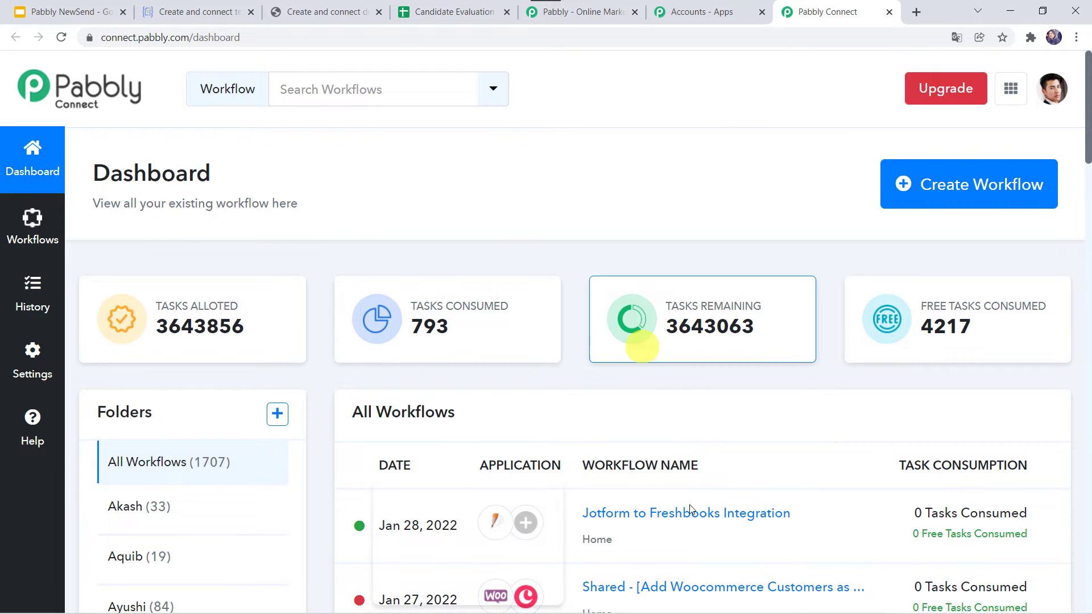
scroll(689, 504, "down", 5)
scroll(689, 504, "up", 5)
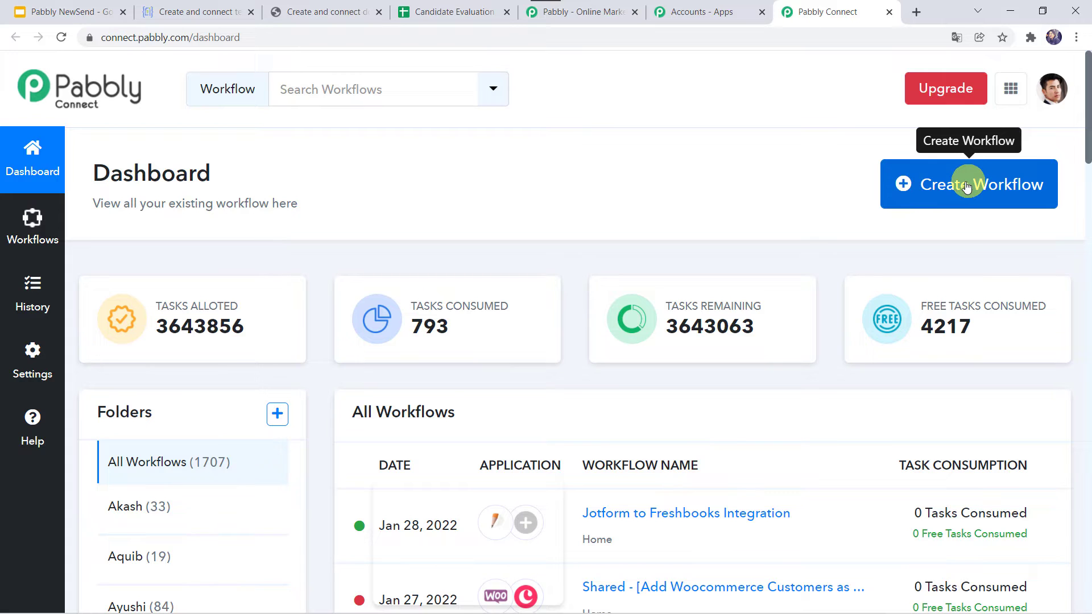
- Create a workflow named 'Crove App to Google Sheets Integration' and collapse its trigger step
left_click(965, 186)
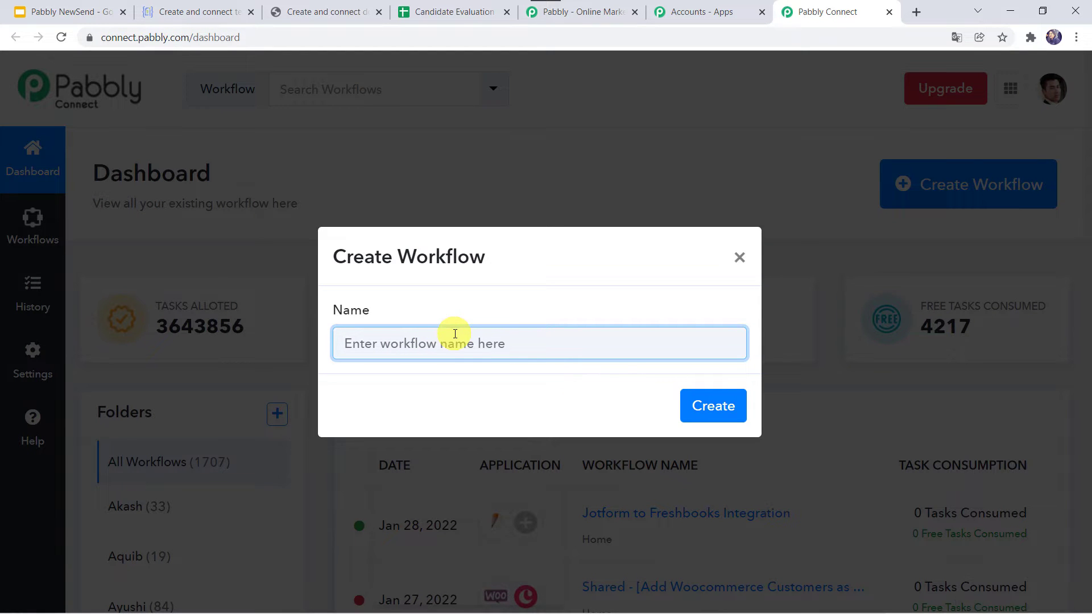
type("Crove App to Google Sheets")
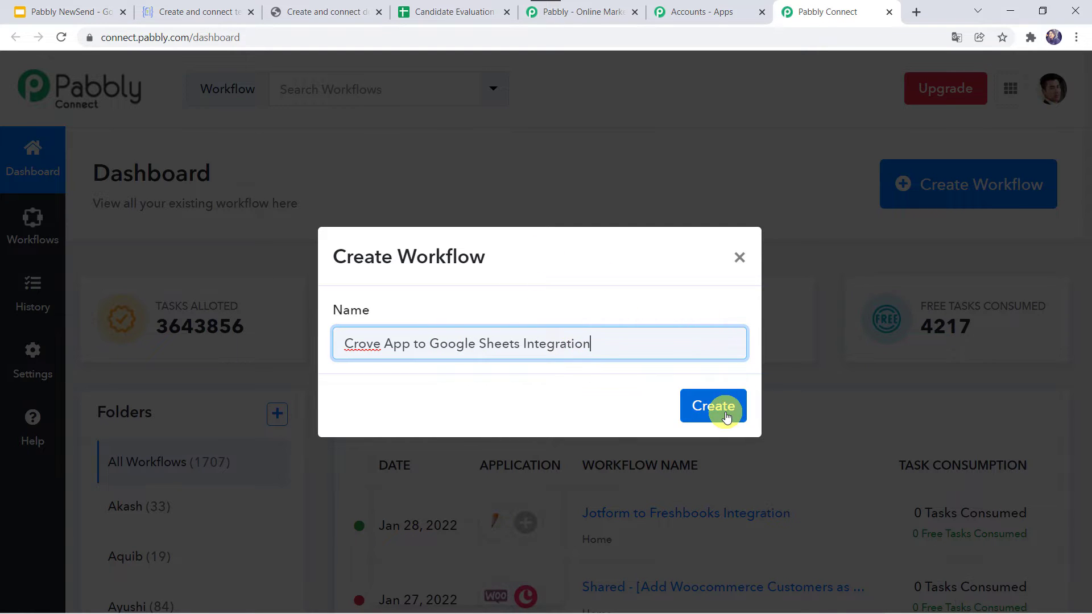
left_click(726, 417)
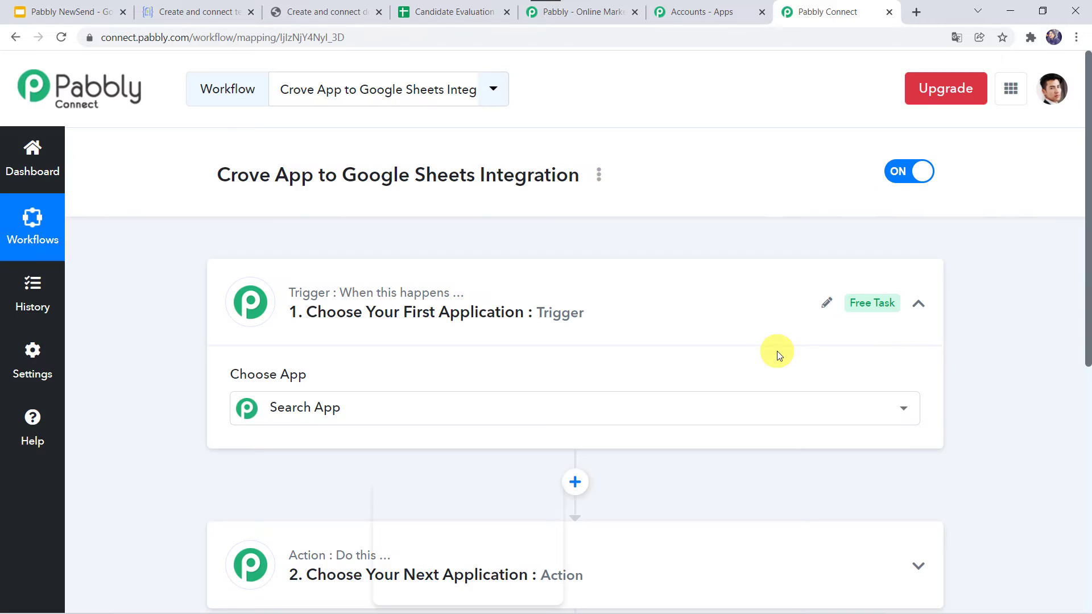
left_click(590, 308)
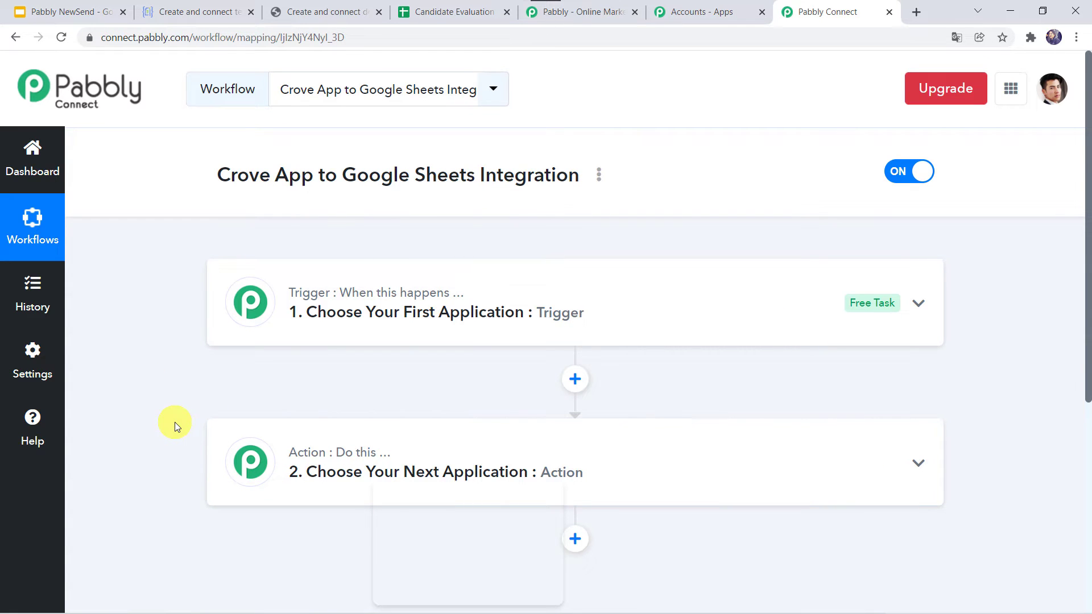
- Set the trigger app to Crove with the PDF Generated event, revealing the webhook URL
left_click(612, 295)
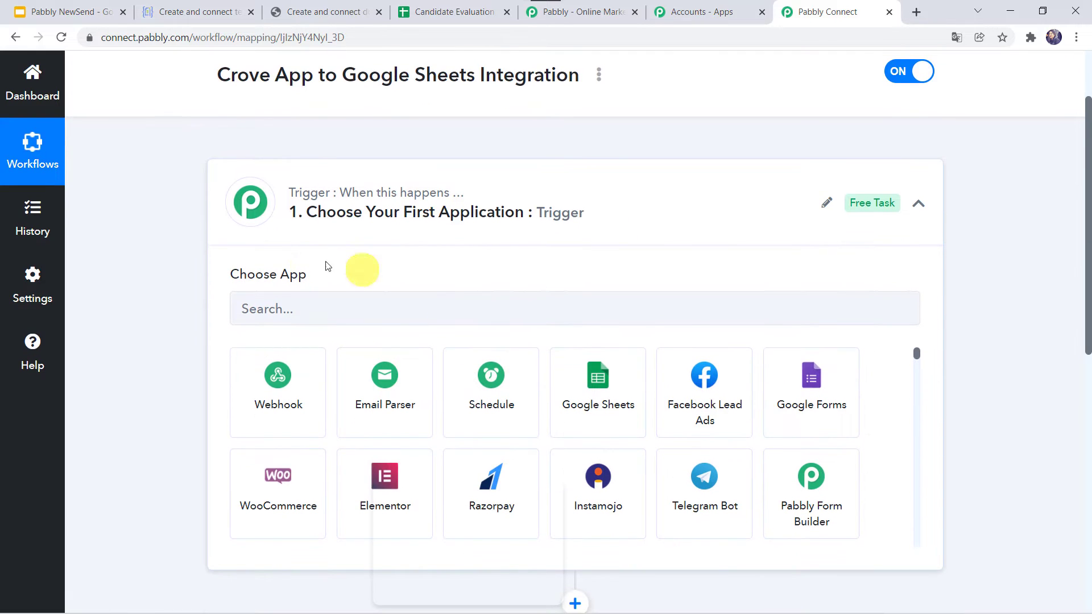
left_click(275, 309)
type("Crove")
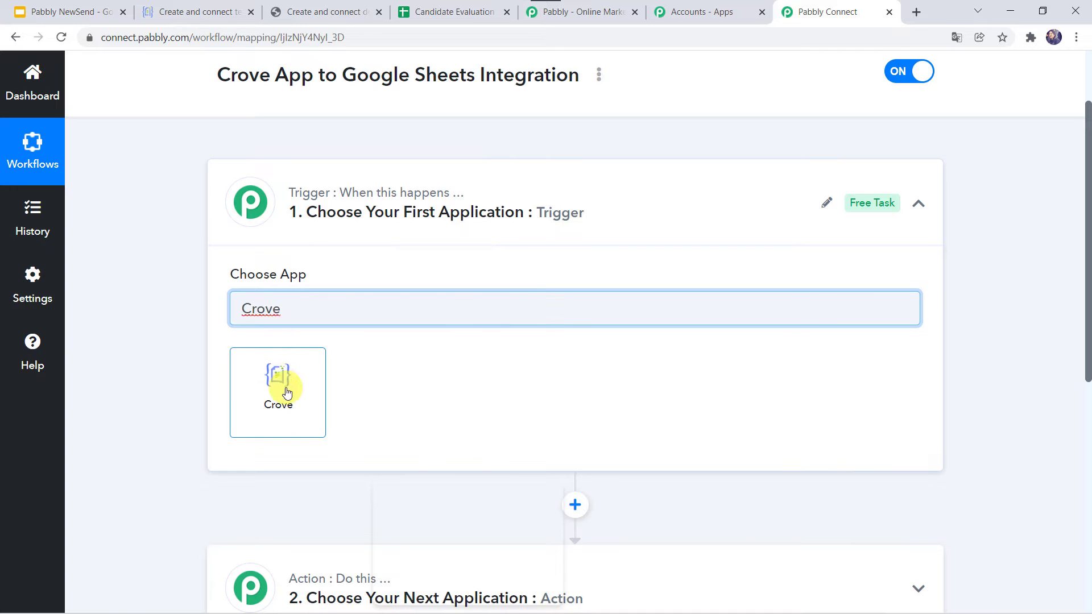
left_click(284, 386)
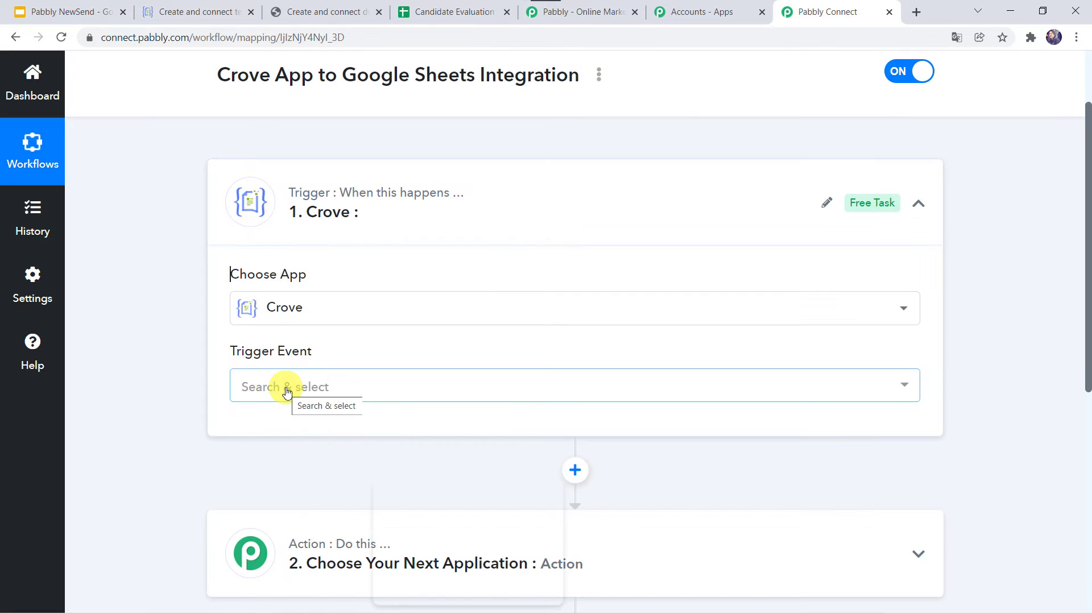
left_click(286, 393)
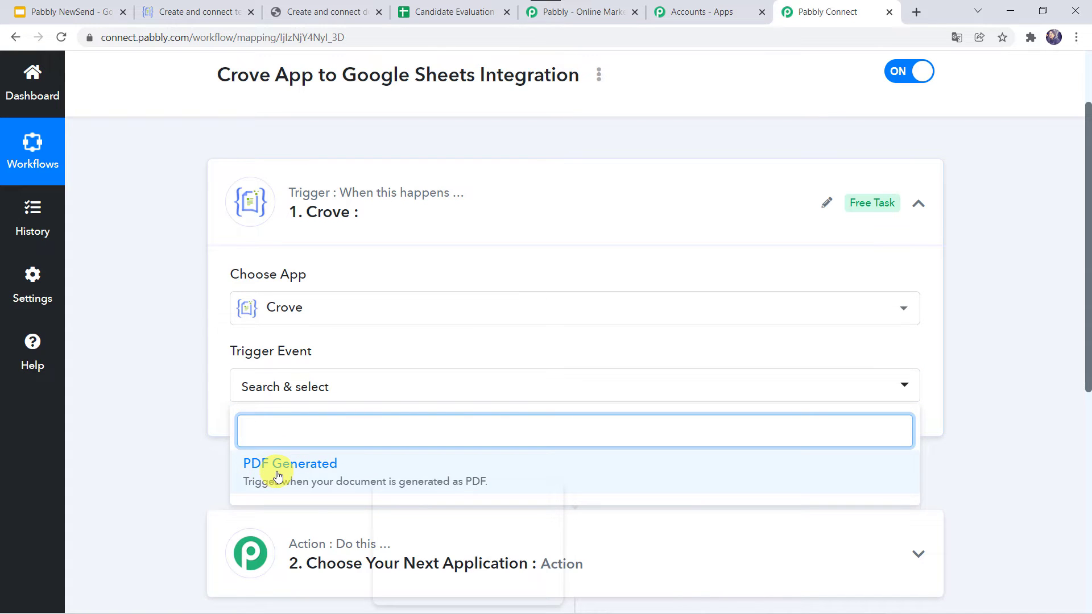
left_click(278, 474)
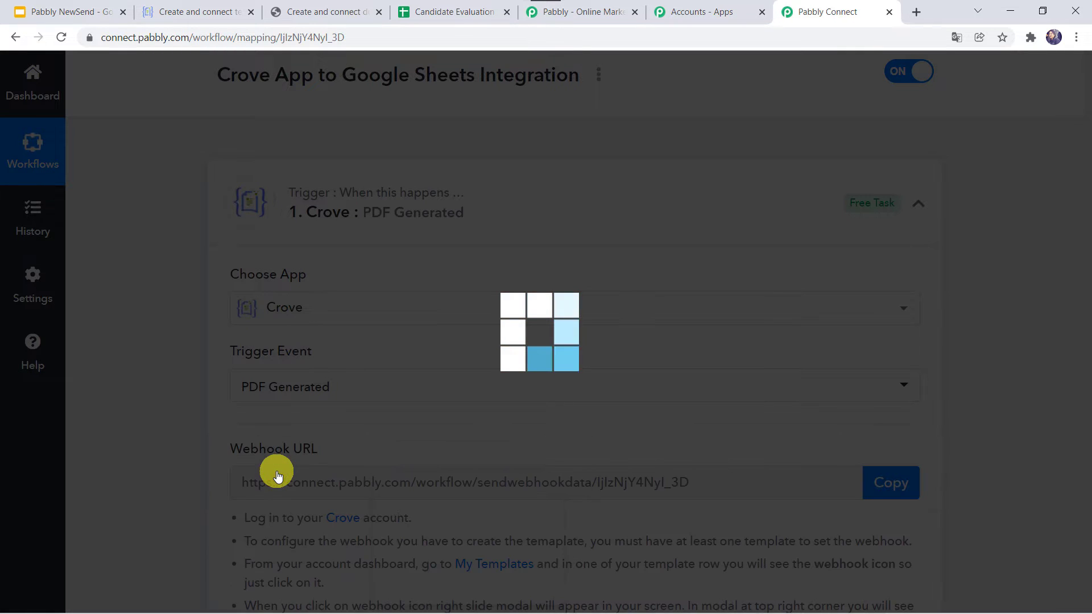
scroll(278, 475, "down", 3)
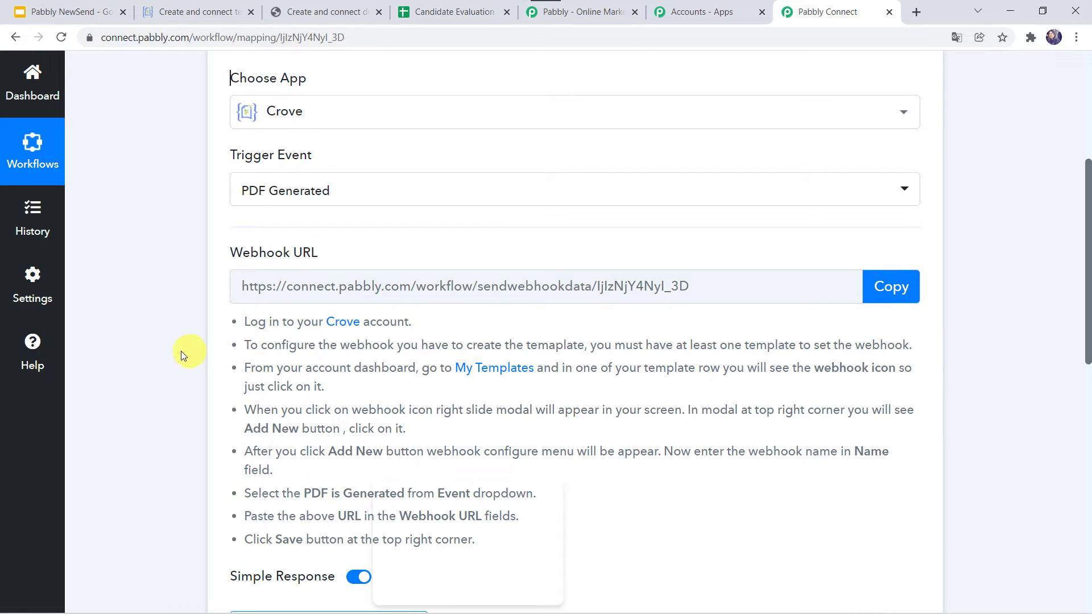
scroll(180, 350, "down", 1)
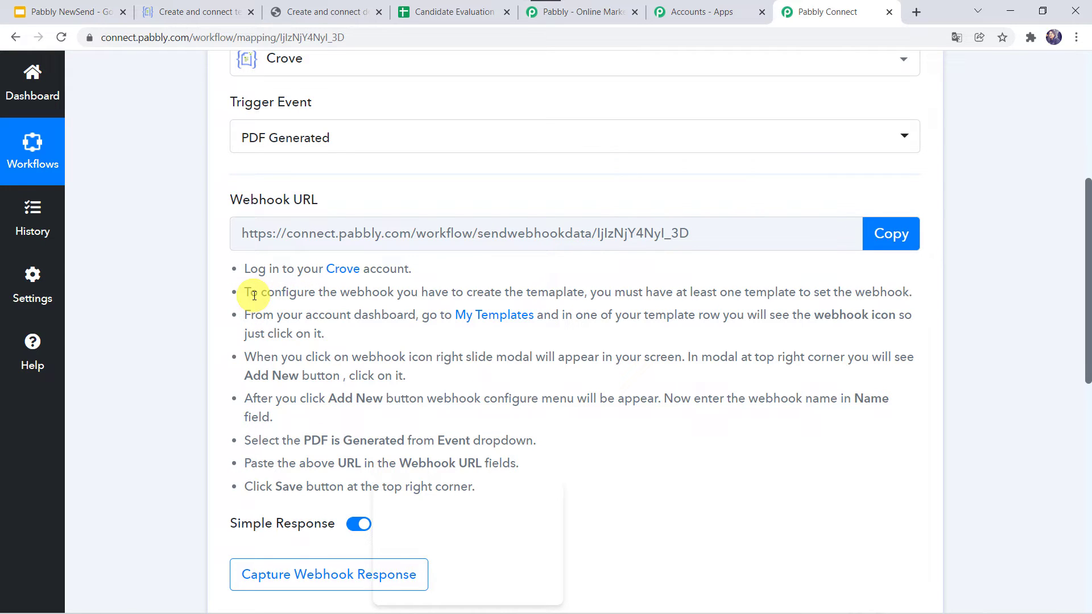
- Open the Candidate Evaluation Form template in Crove's editor and look through its document
left_click(210, 7)
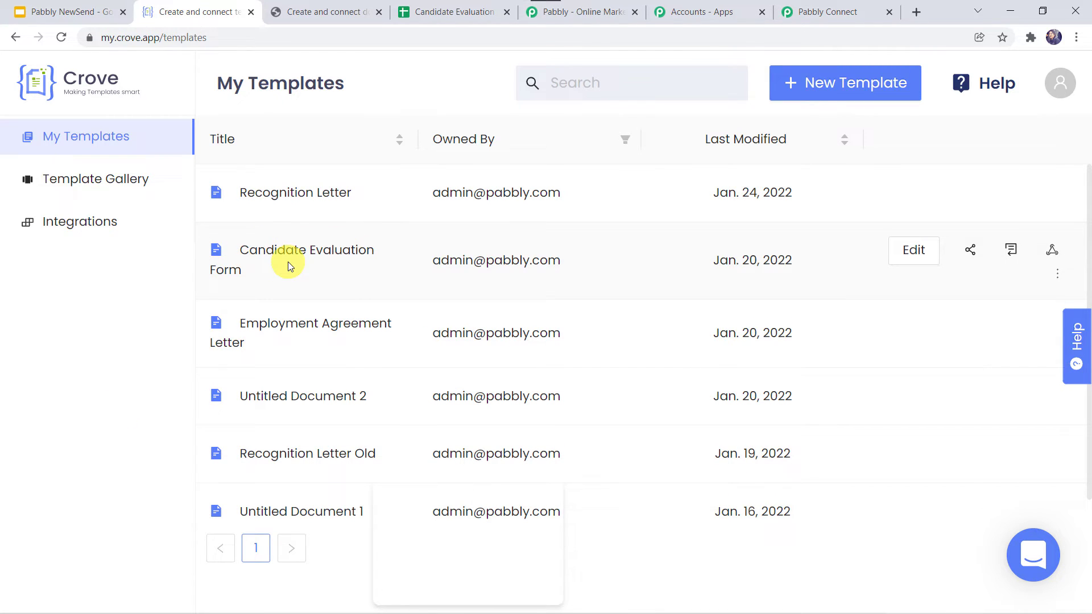
left_click(914, 252)
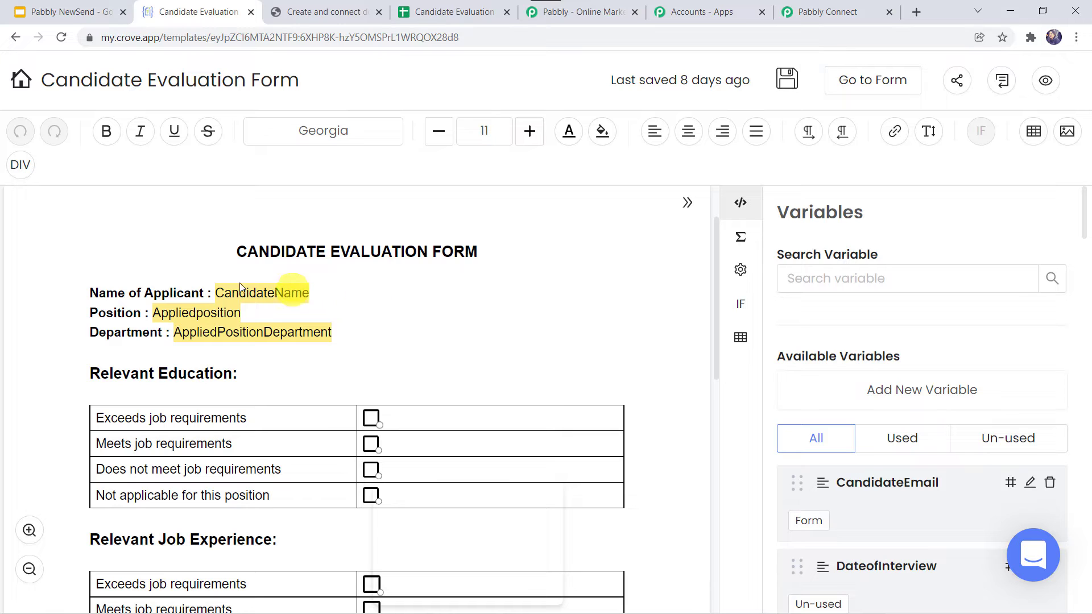
scroll(495, 313, "down", 2)
scroll(497, 314, "down", 10)
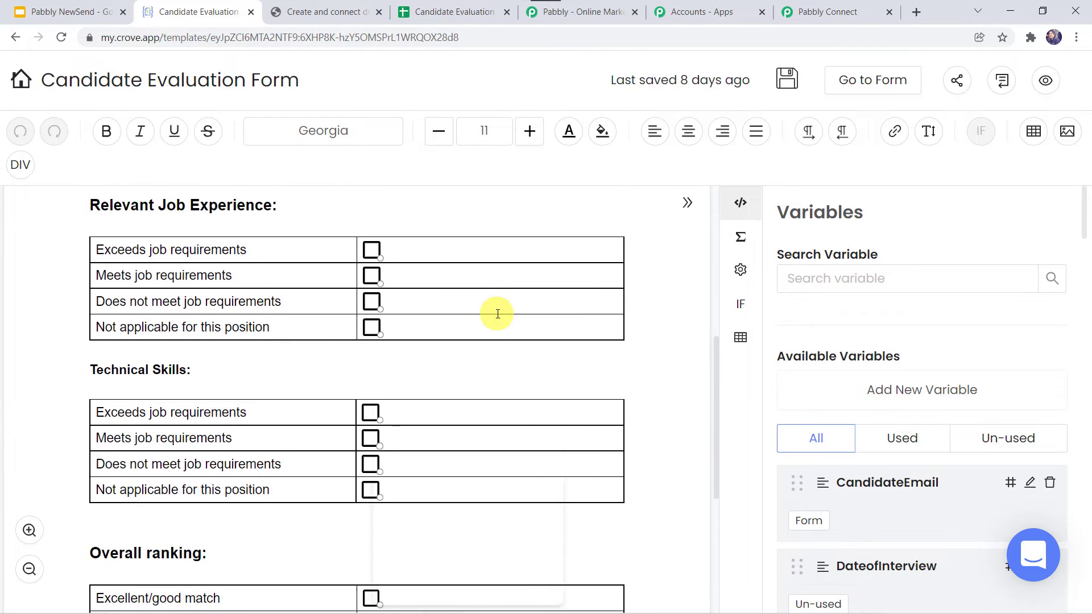
scroll(497, 314, "up", 6)
scroll(497, 314, "up", 8)
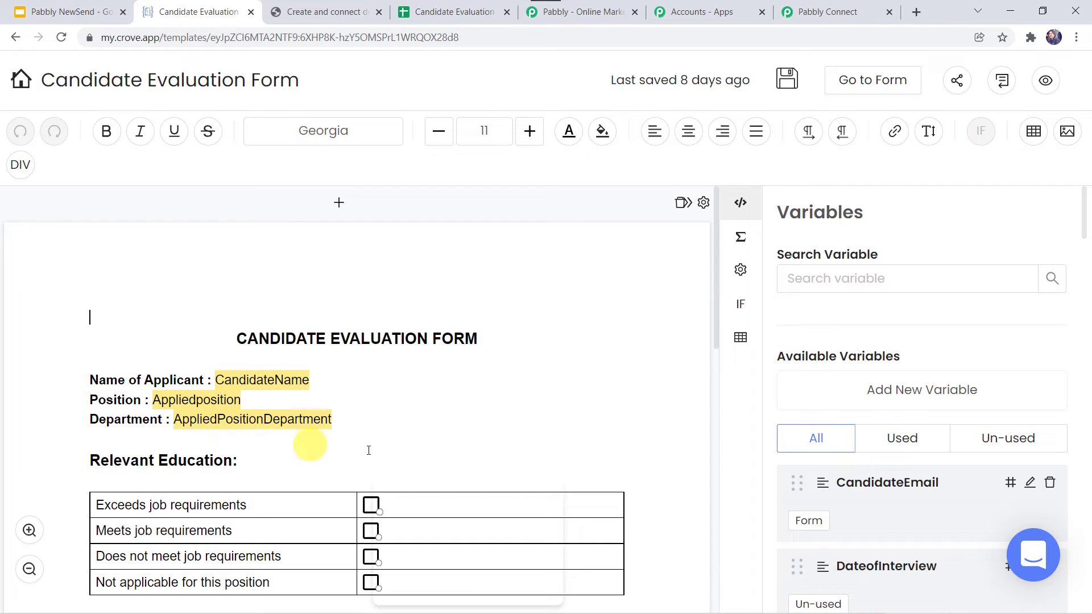
- Review the form's Candidate Details and Feedback Details sections and Variables, then return to My Templates
left_click(861, 84)
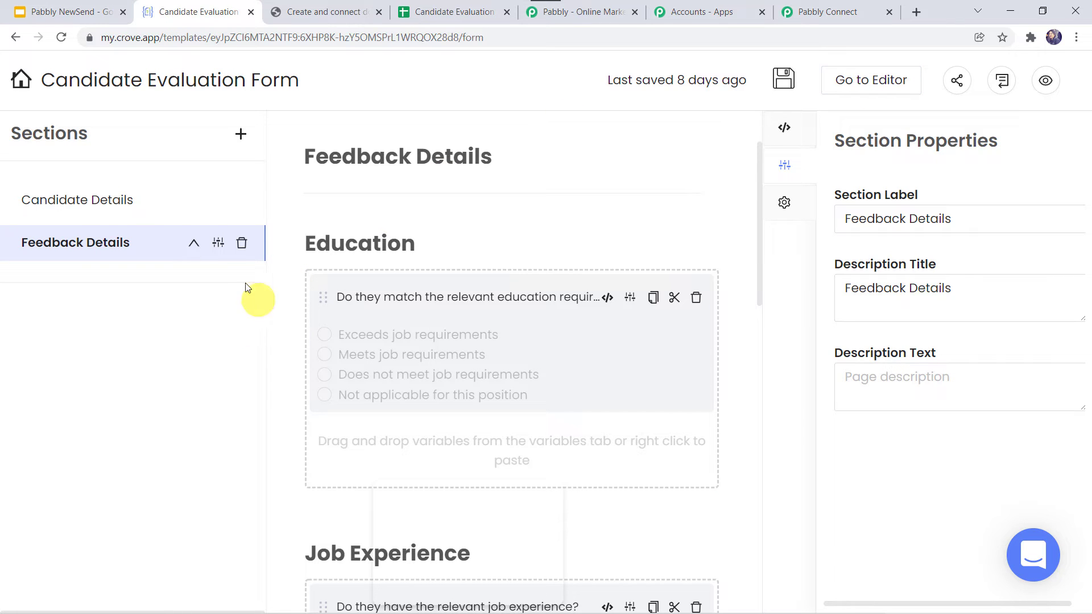
left_click(107, 205)
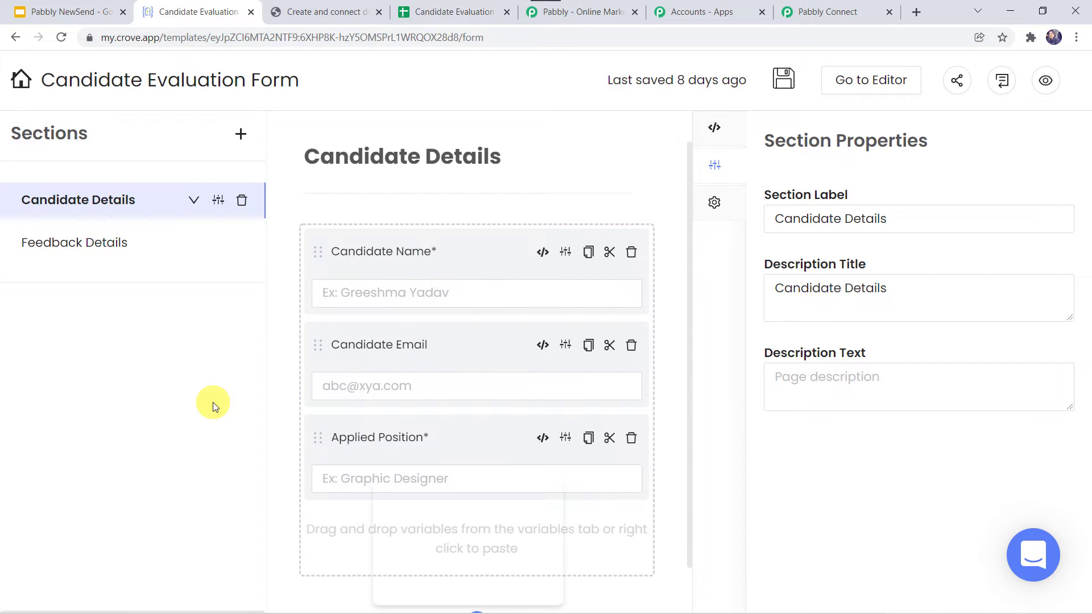
left_click(91, 245)
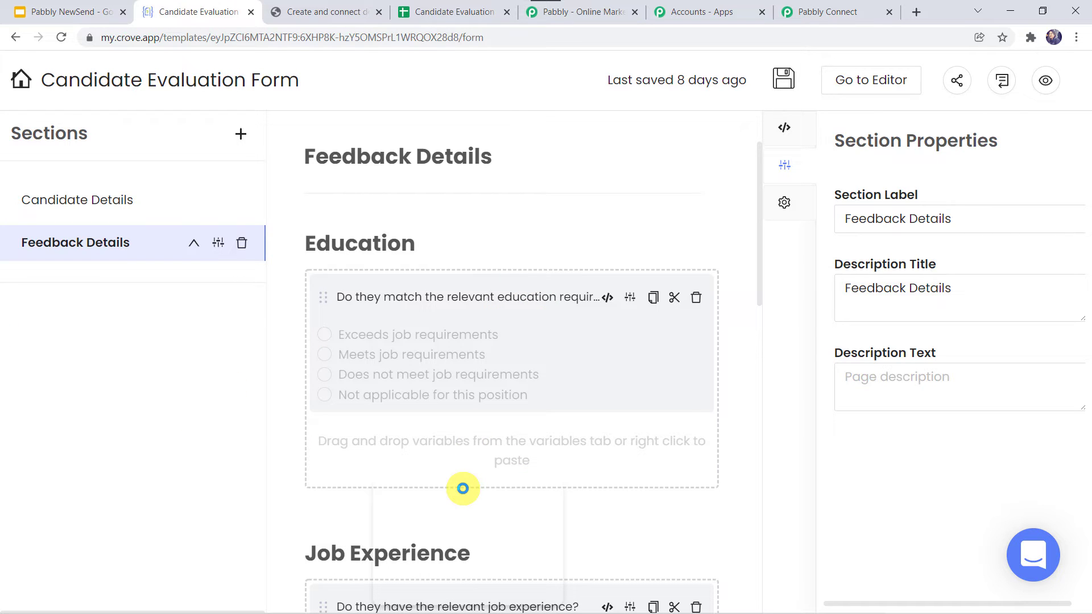
scroll(270, 500, "down", 10)
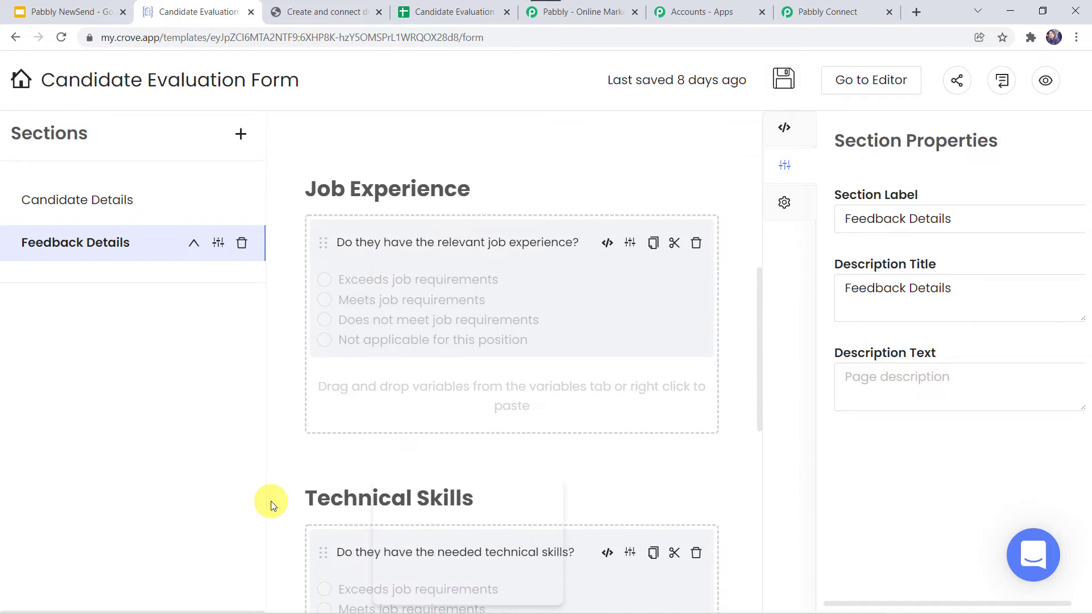
scroll(270, 501, "down", 5)
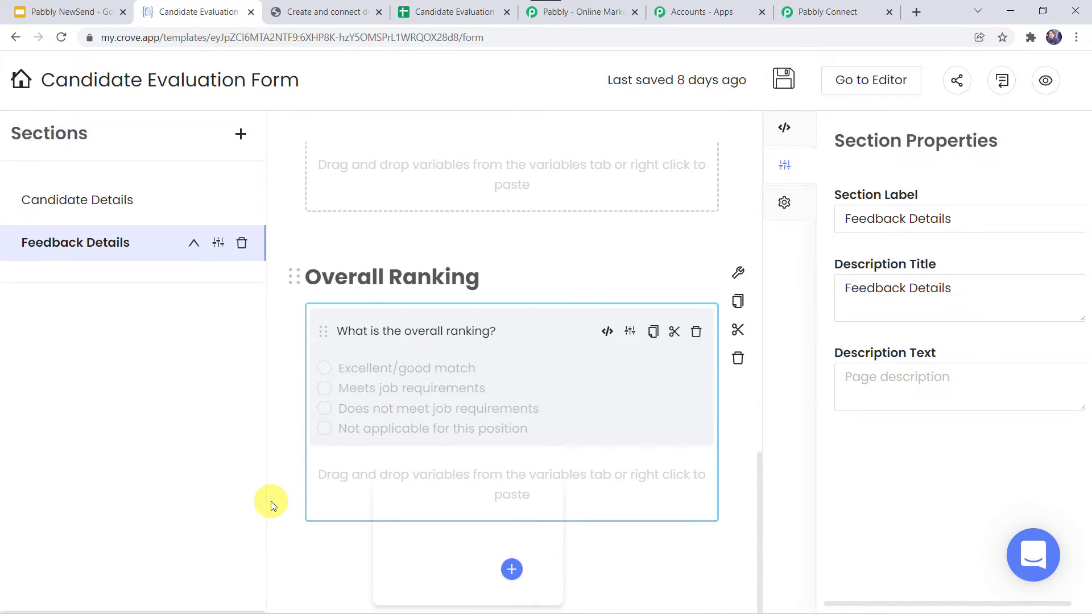
scroll(271, 500, "up", 12)
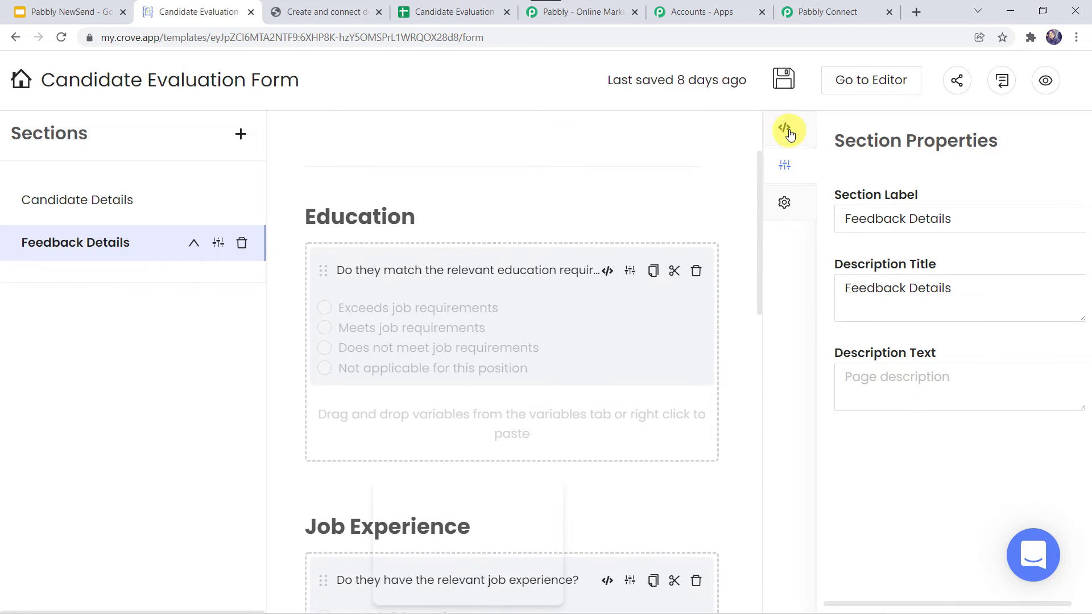
left_click(787, 129)
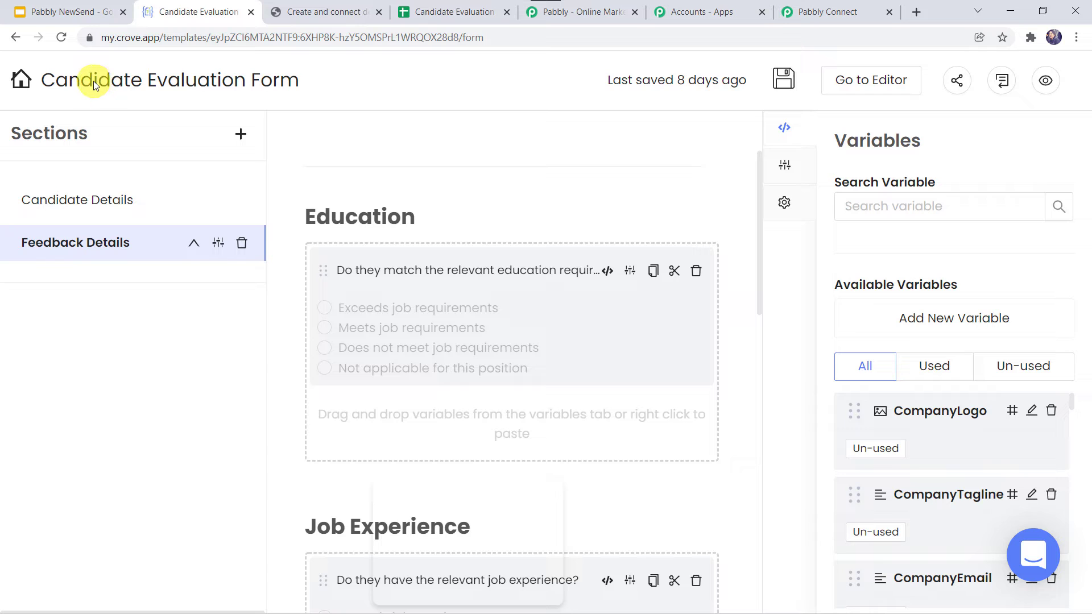
left_click(19, 82)
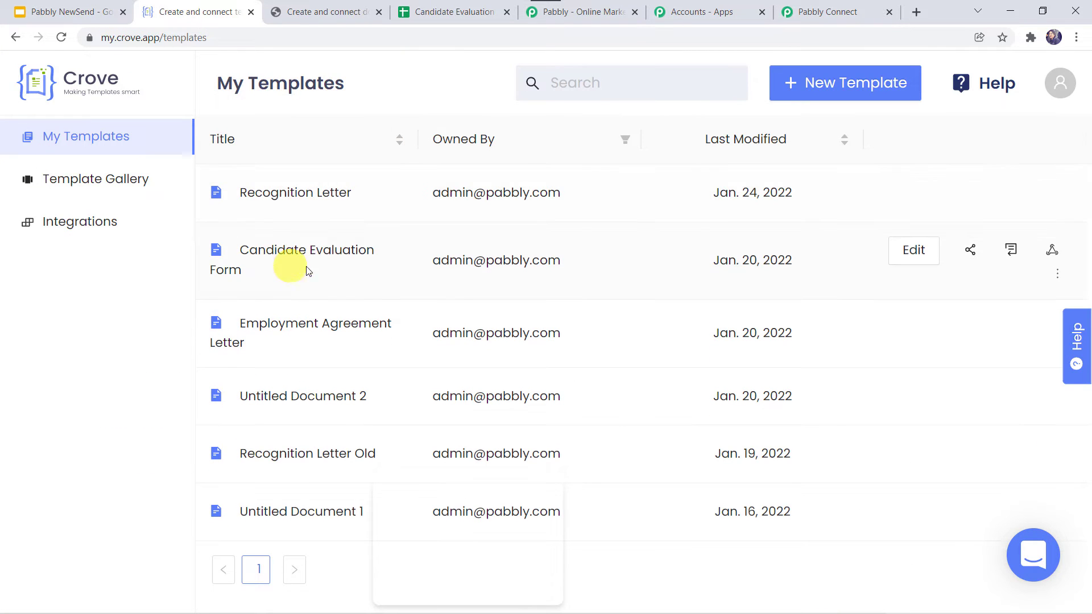
- Open the Webhooks side panel for the Candidate Evaluation Form template
left_click(916, 250)
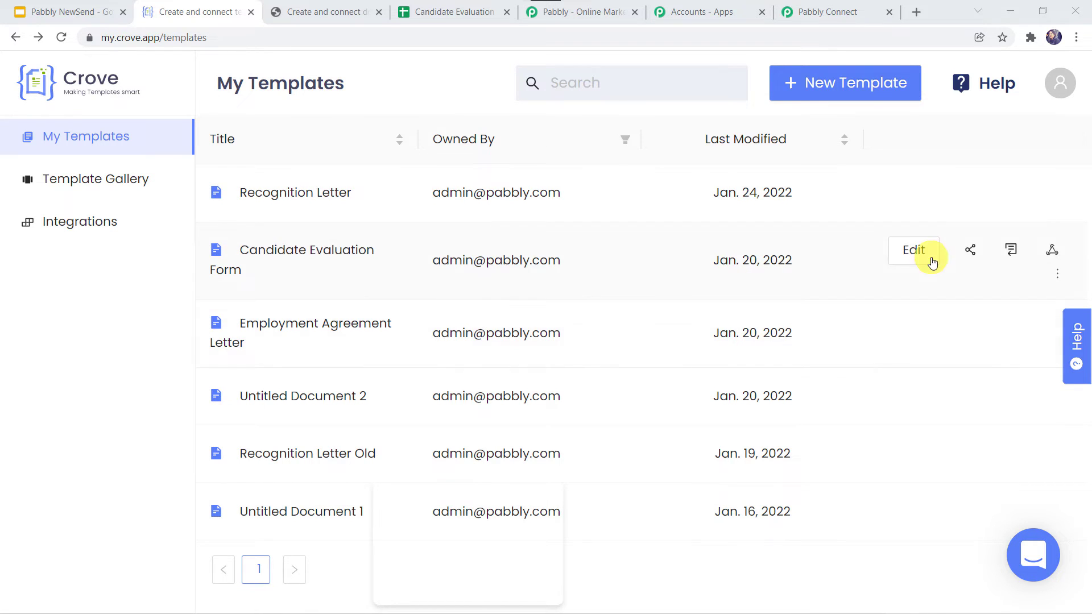
left_click(1054, 252)
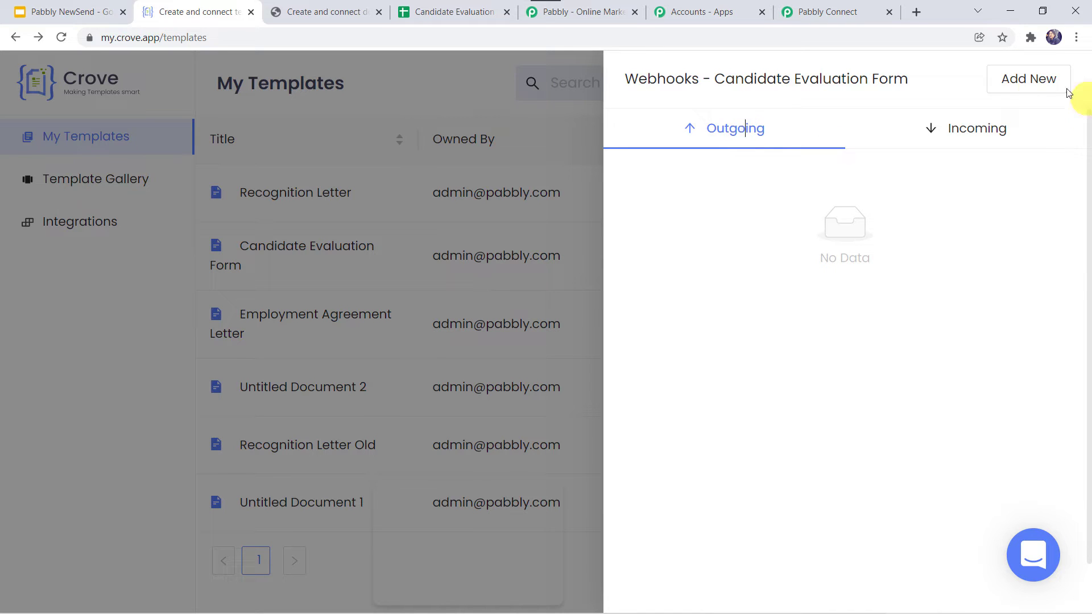
- Add a new outgoing webhook and start naming it 'Crove to Google Sheets'
left_click(1030, 83)
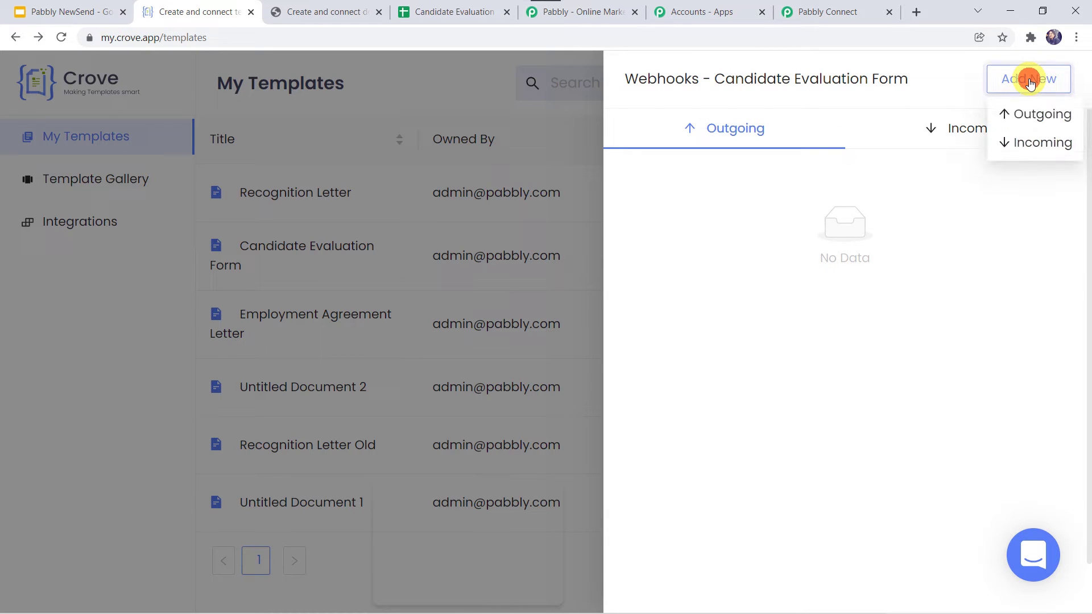
left_click(1052, 114)
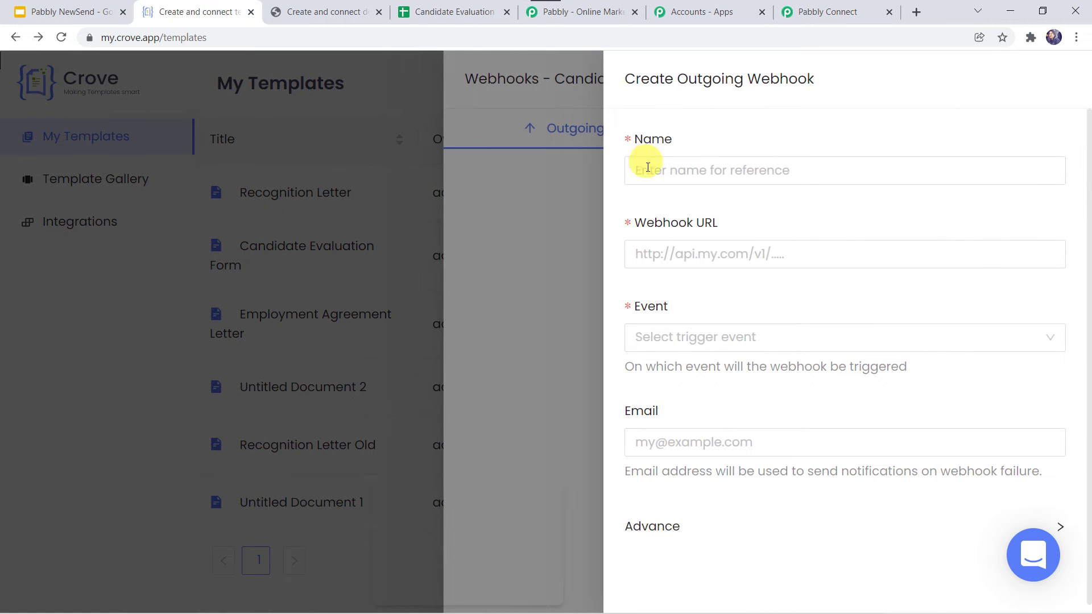
left_click(673, 170)
left_click(673, 169)
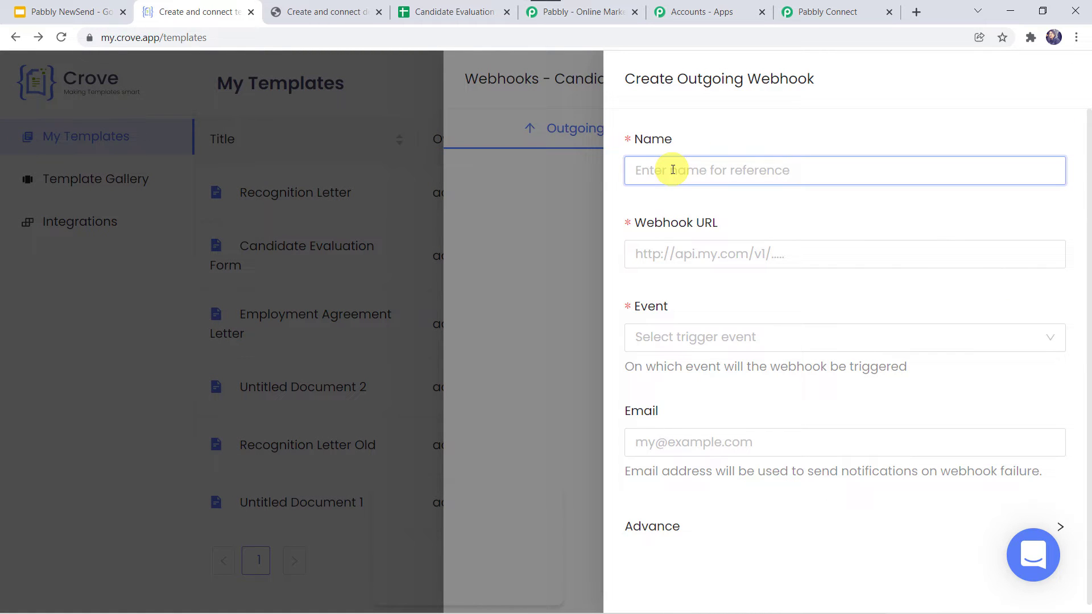
type("Crove to Google Sheets")
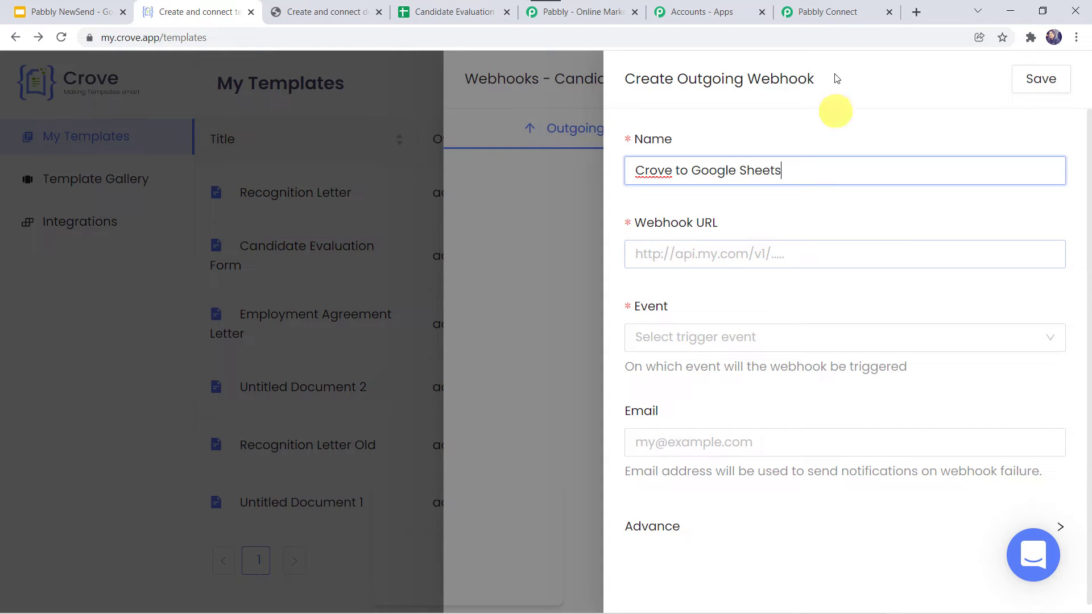
- Paste the Pabbly Connect webhook URL, set the event to 'PDF is Generated', and save
left_click(830, 15)
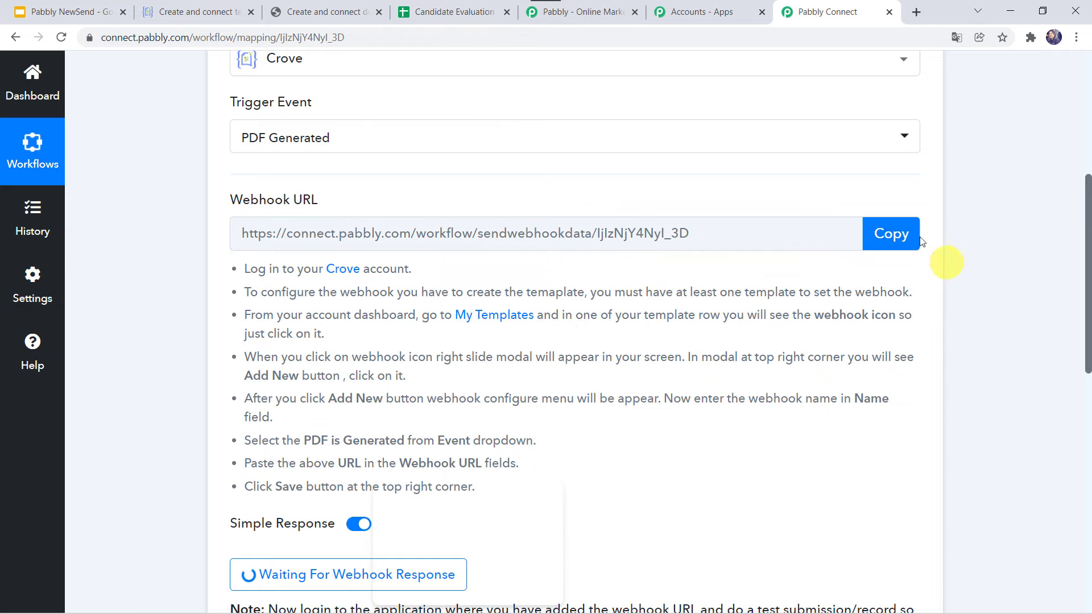
left_click(890, 235)
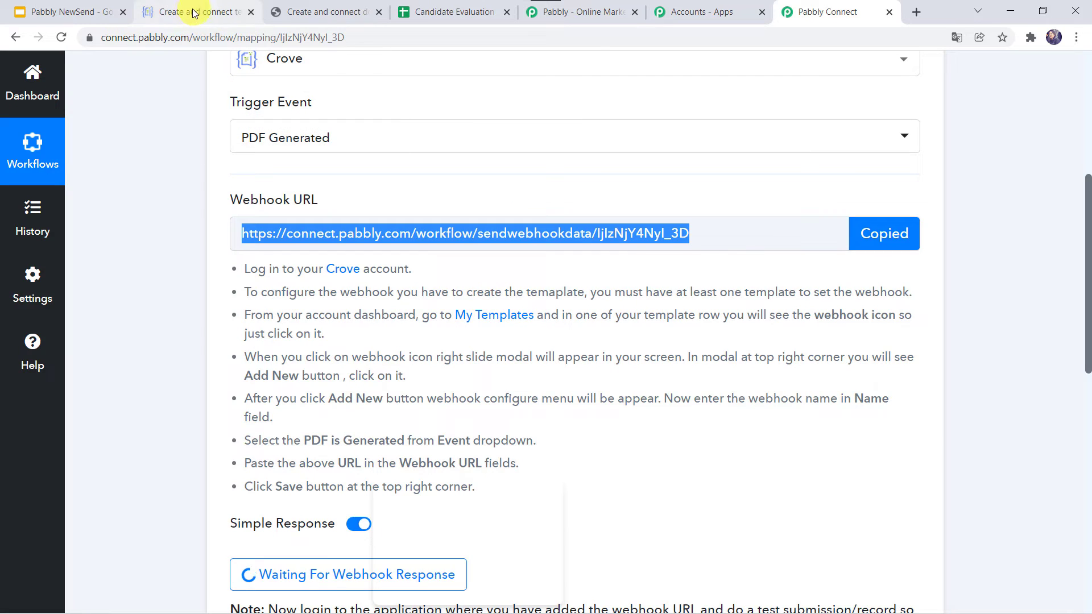
left_click(191, 12)
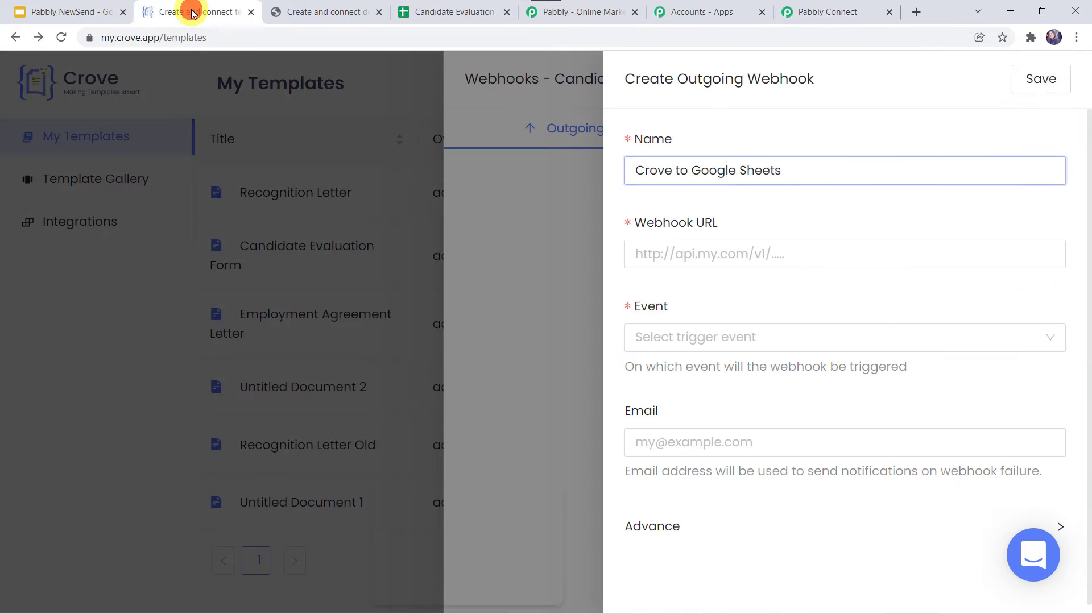
left_click(673, 254)
right_click(673, 254)
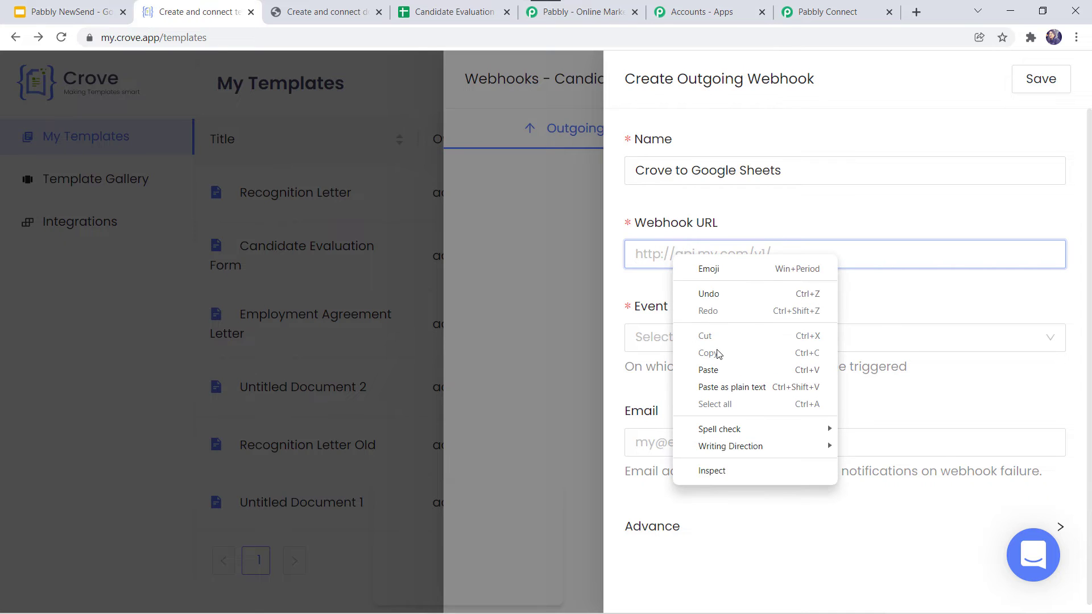
left_click(715, 368)
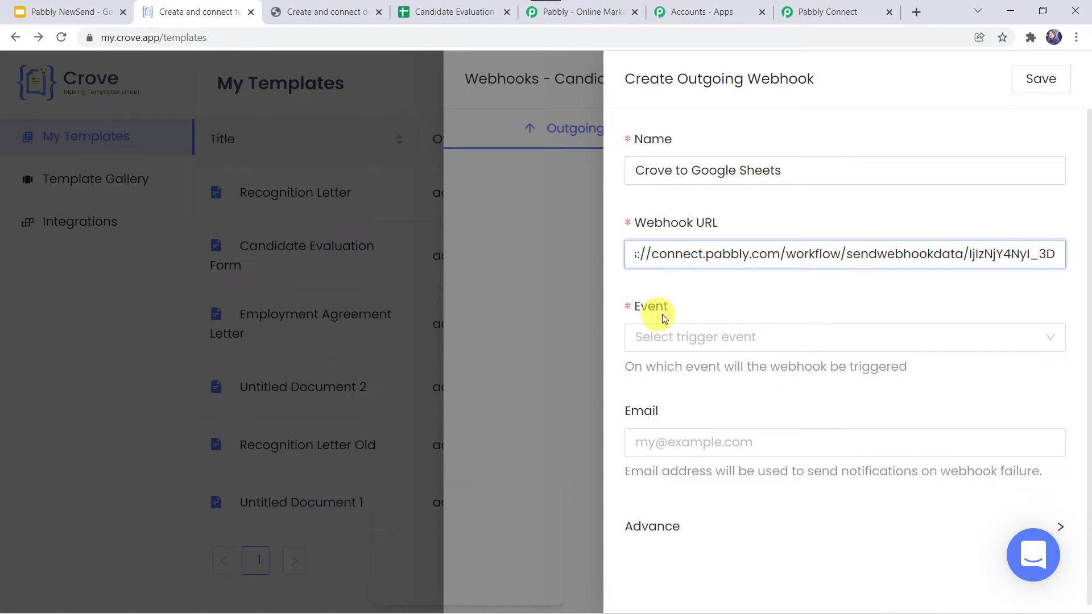
left_click(653, 339)
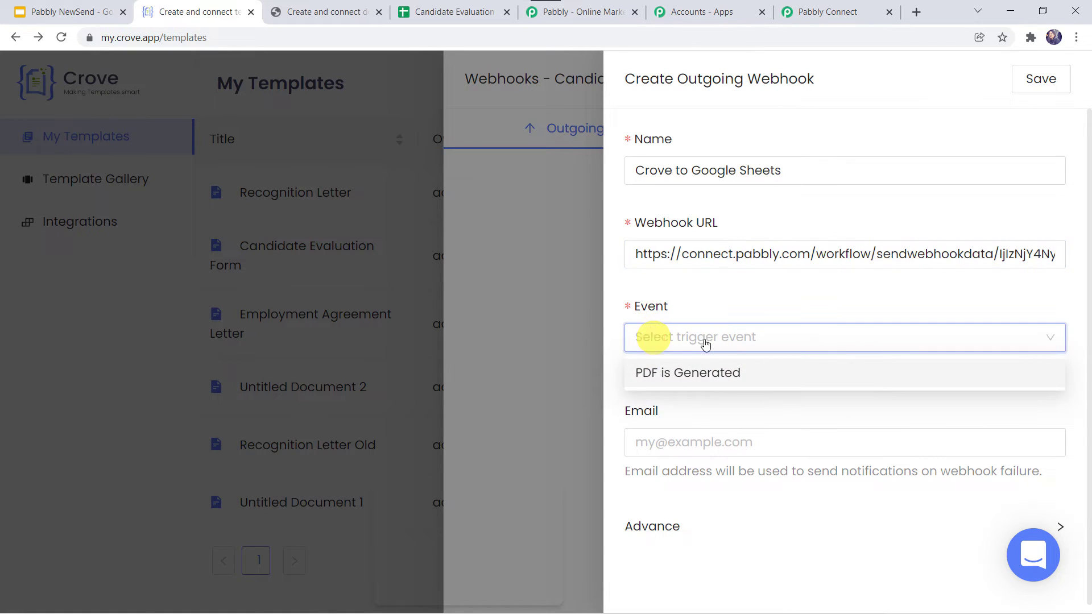
left_click(710, 375)
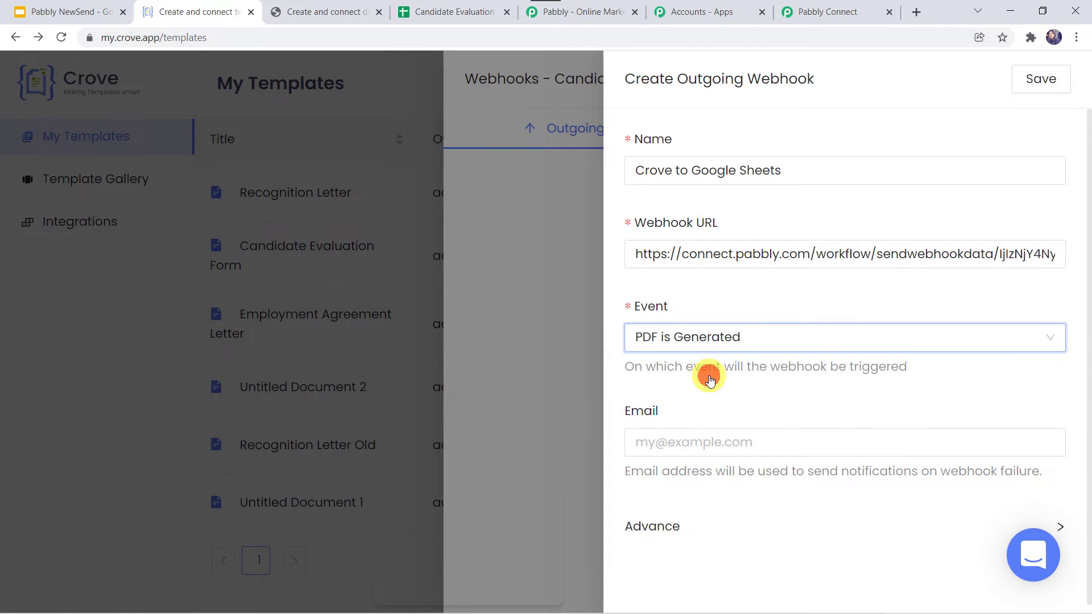
left_click(1044, 83)
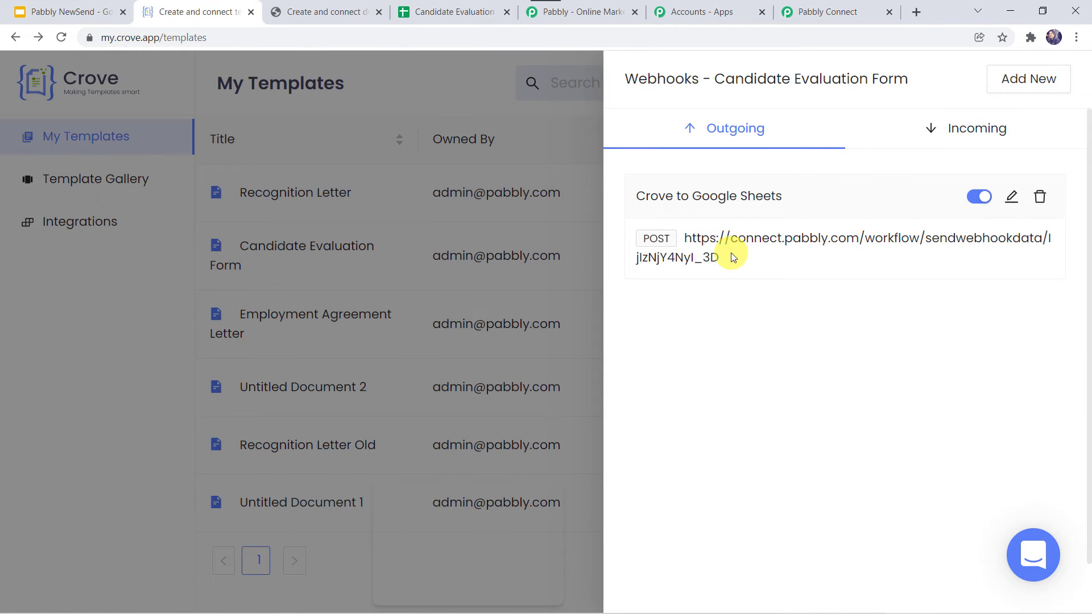
- Confirm Pabbly's trigger is still awaiting a webhook response, then close Crove's Webhooks panel
left_click(823, 13)
scroll(316, 374, "down", 2)
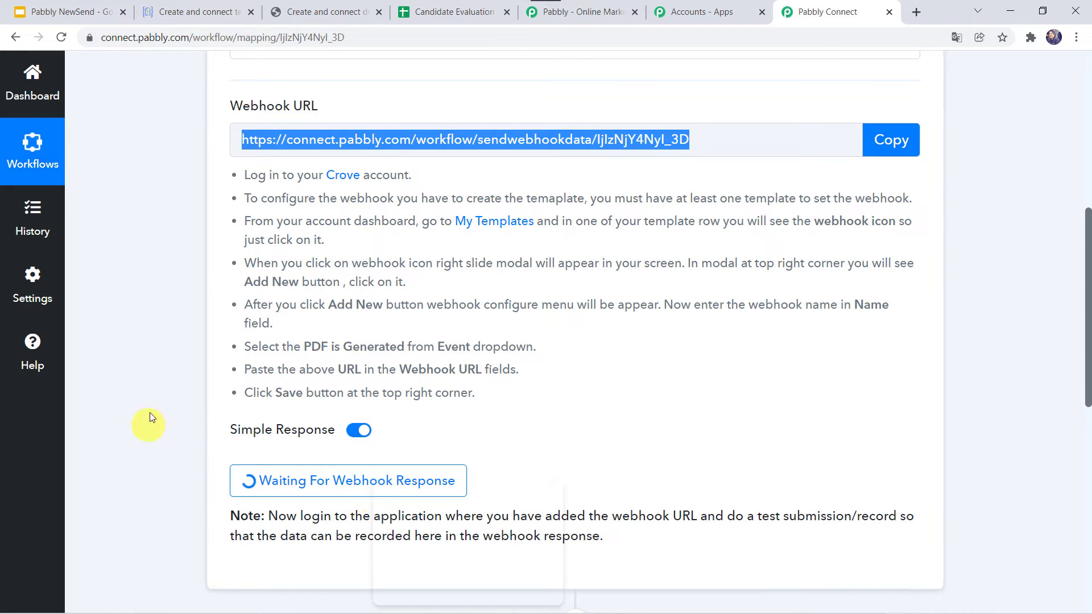
left_click(184, 7)
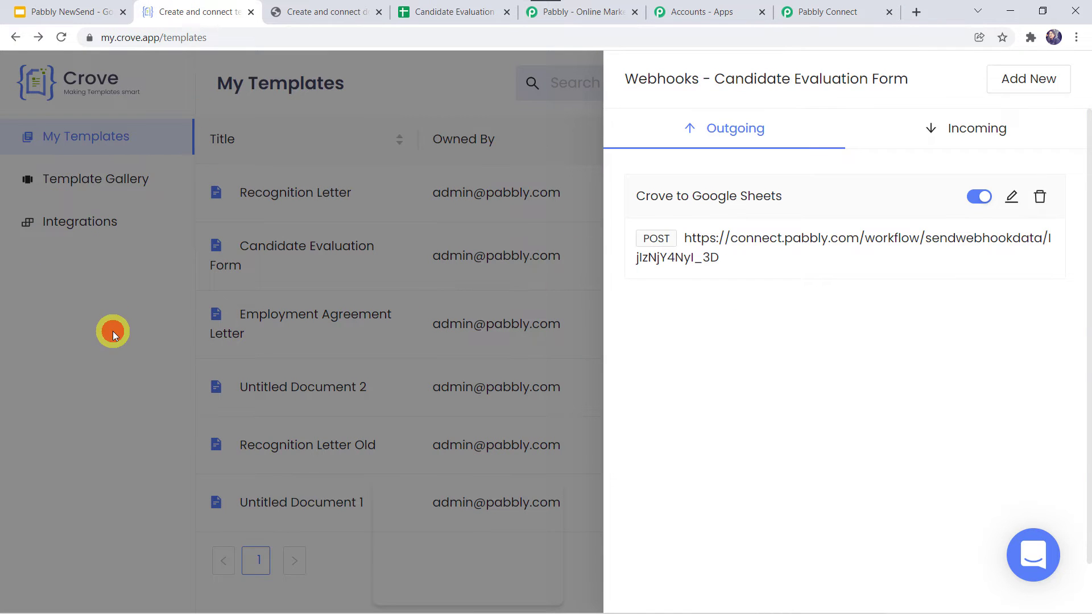
left_click(112, 331)
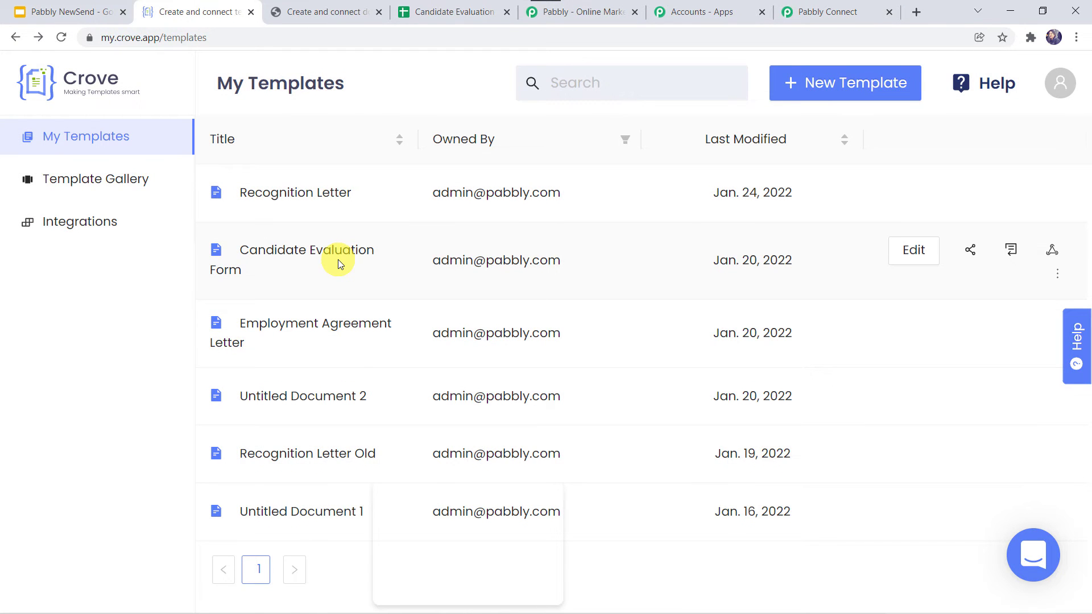
- Copy the Candidate Evaluation Form's public form link from its Share settings
left_click(970, 253)
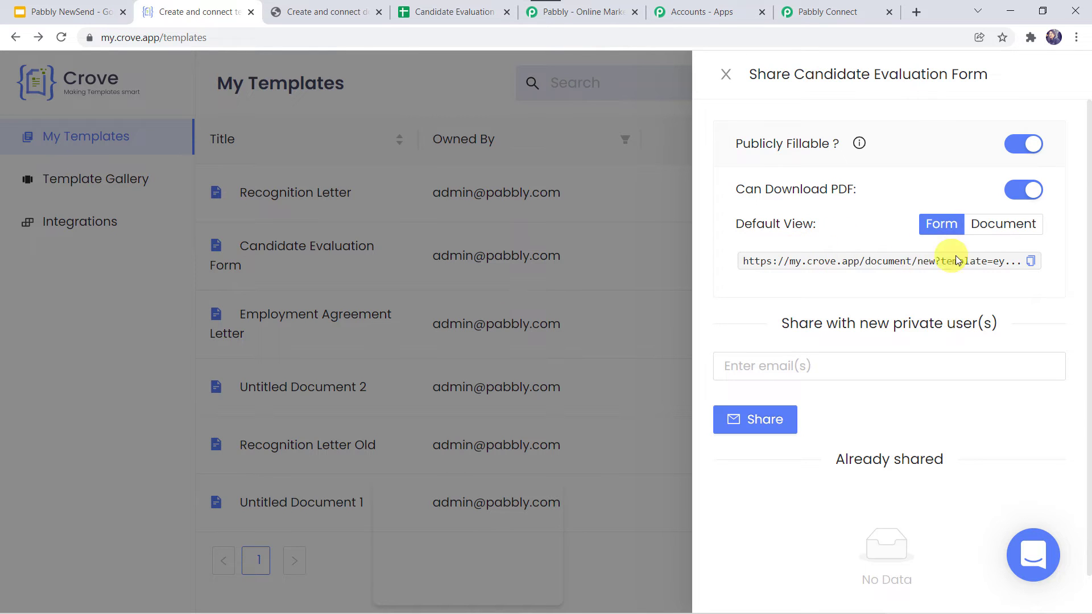
left_click(1030, 262)
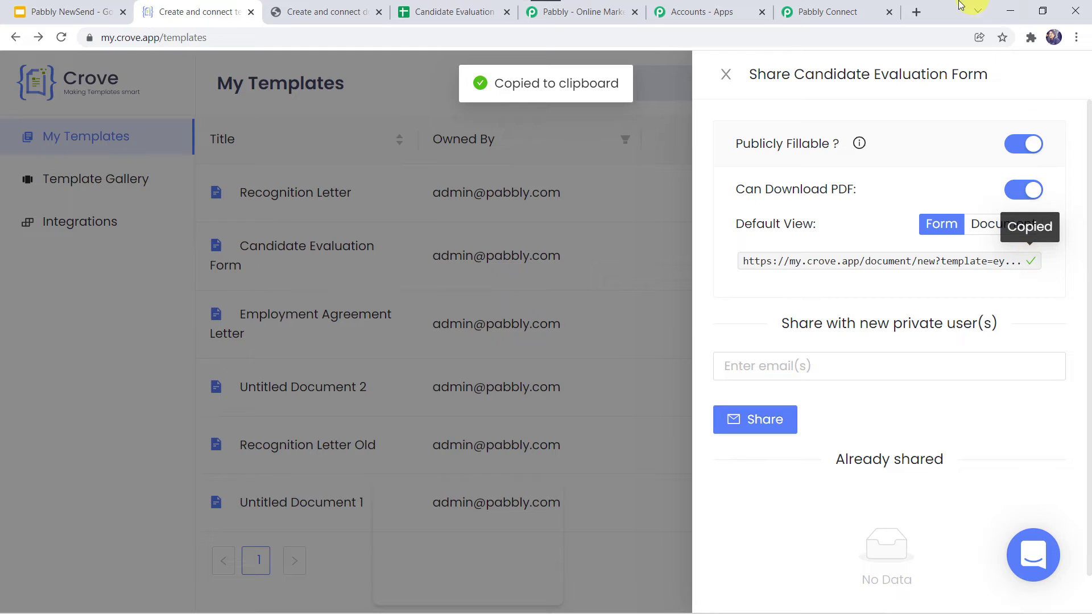
left_click(919, 12)
- Load the shared Candidate Evaluation Form from the copied link in the new tab
key("ctrl+v")
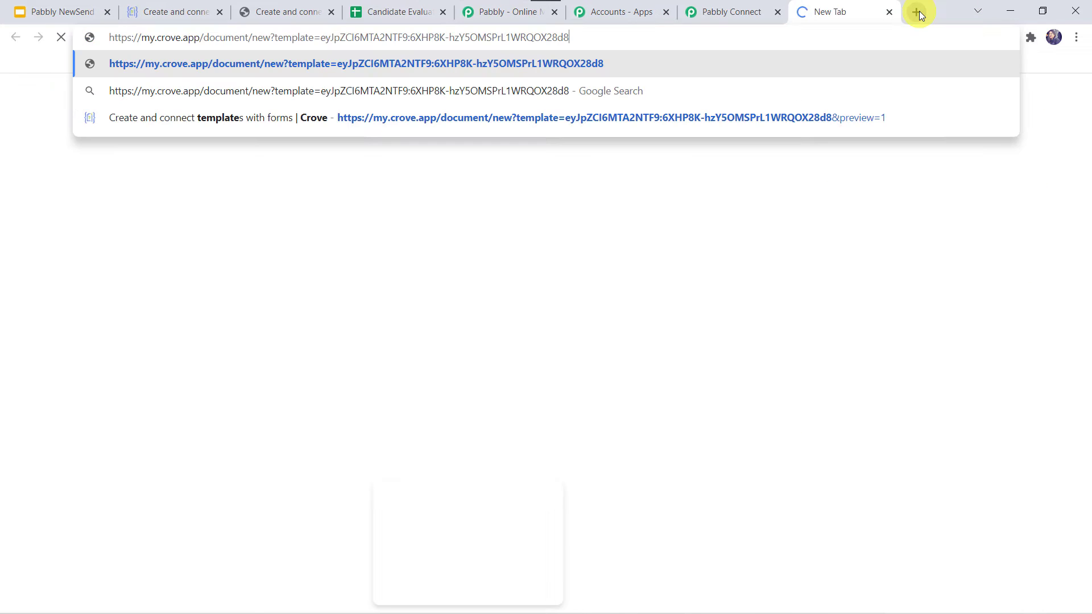
key("Return")
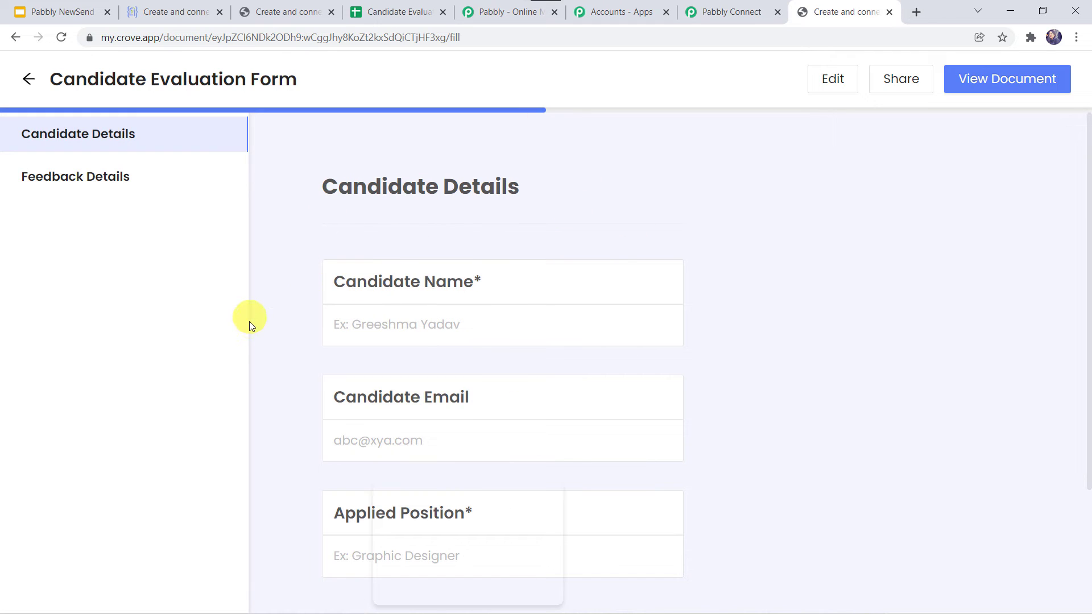
scroll(250, 323, "down", 2)
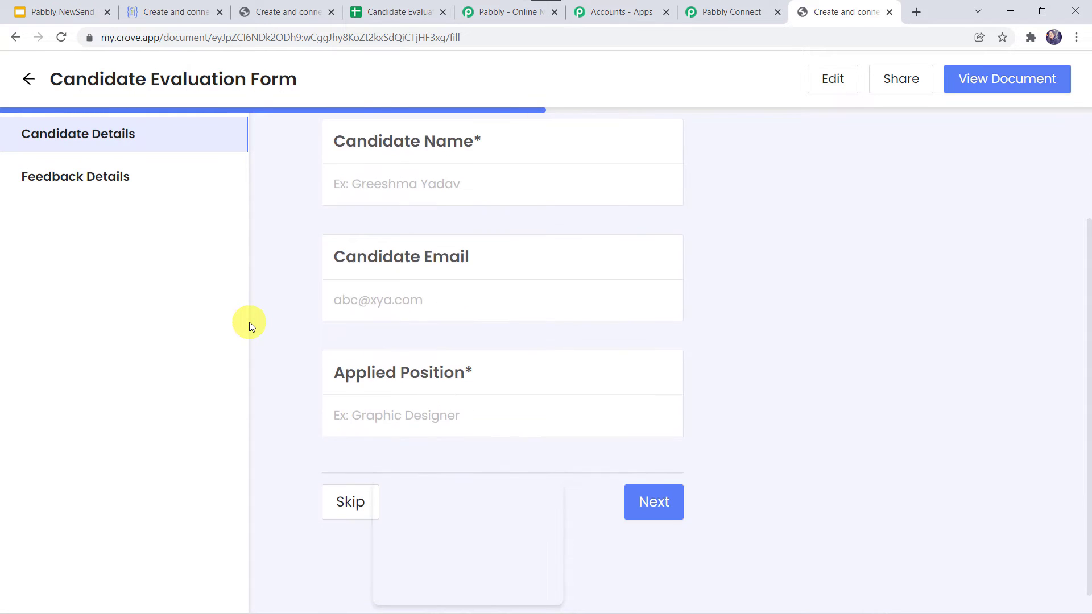
- Enter the candidate's full name, e-mail address, and 'Developer' as the applied position
left_click(354, 180)
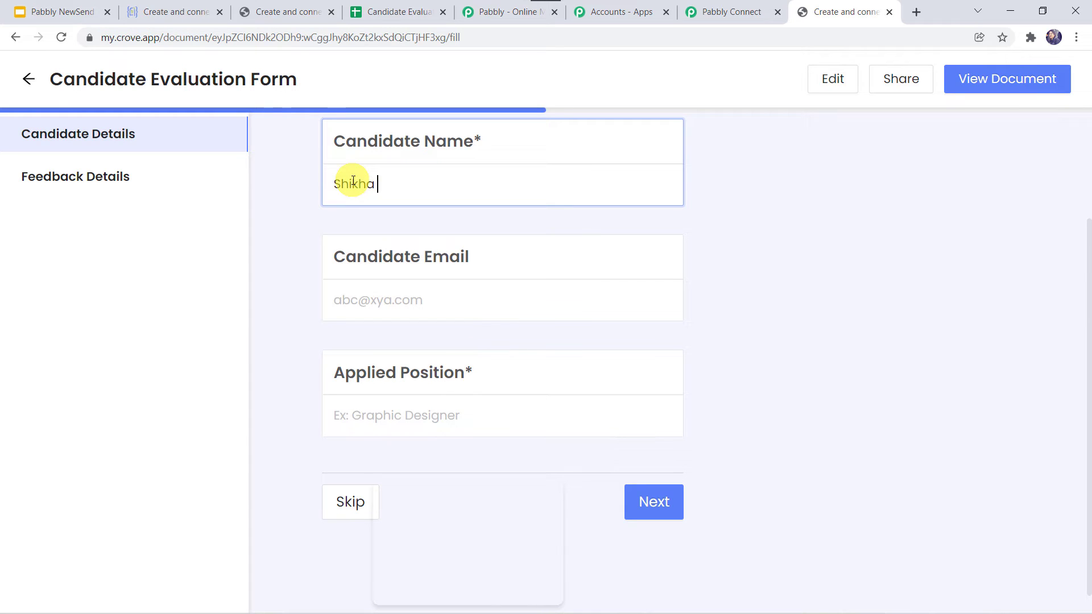
key("Tab")
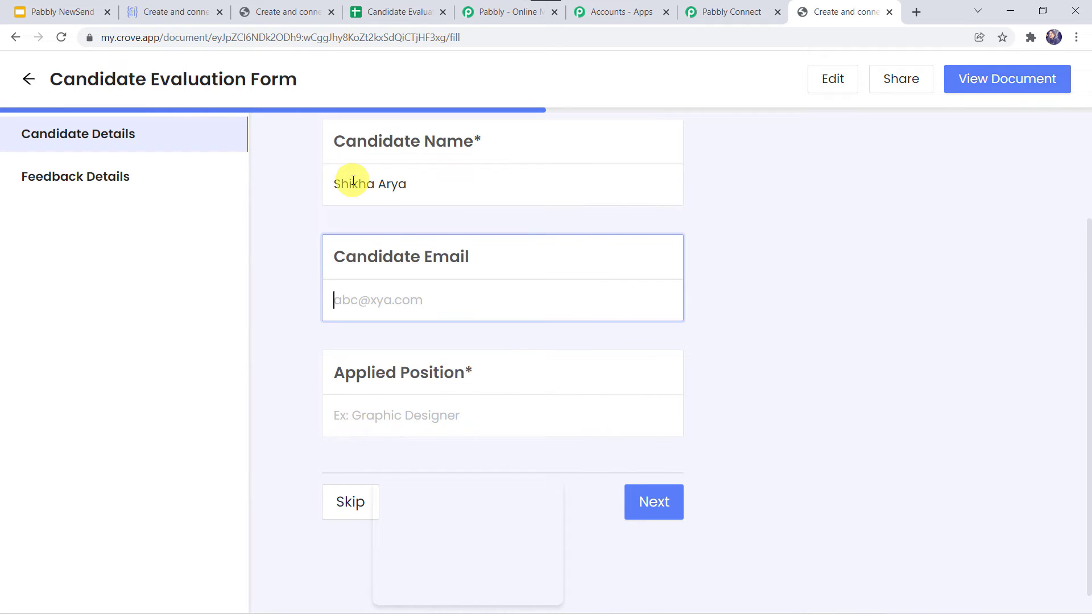
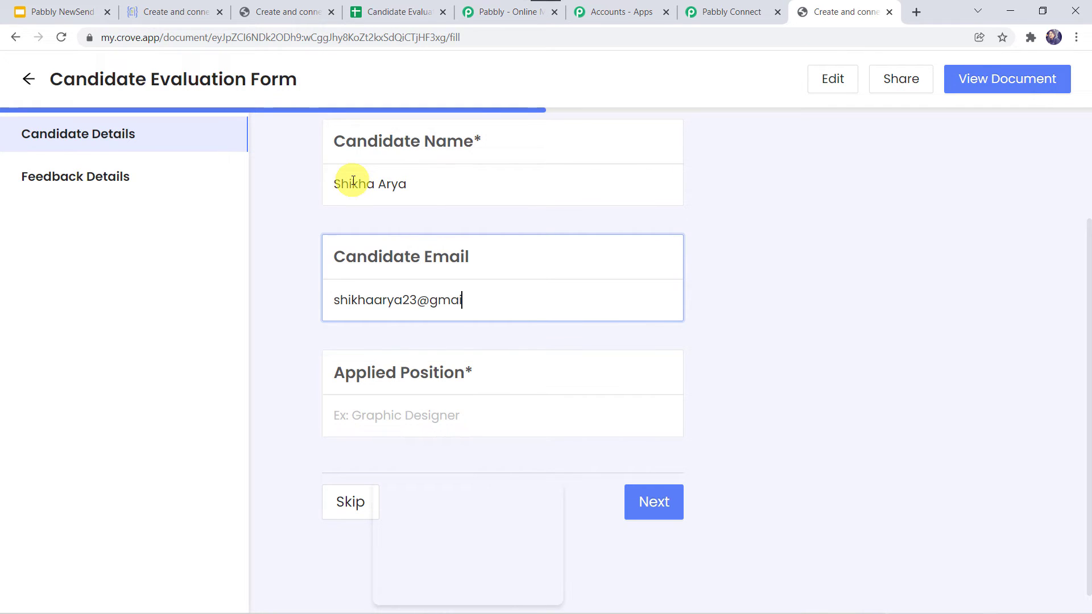
key("Tab")
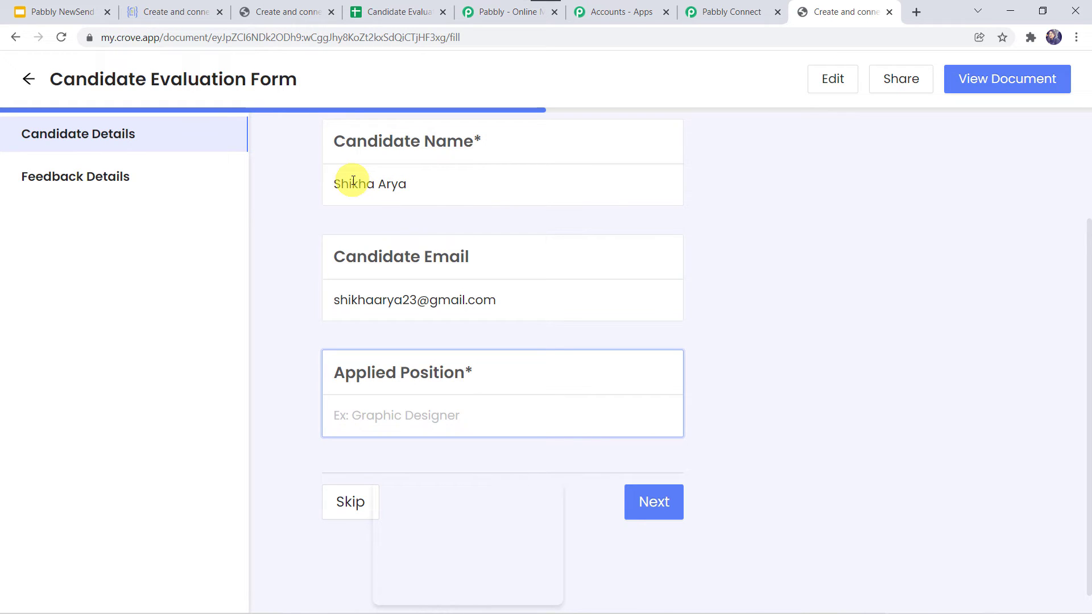
type("Developer")
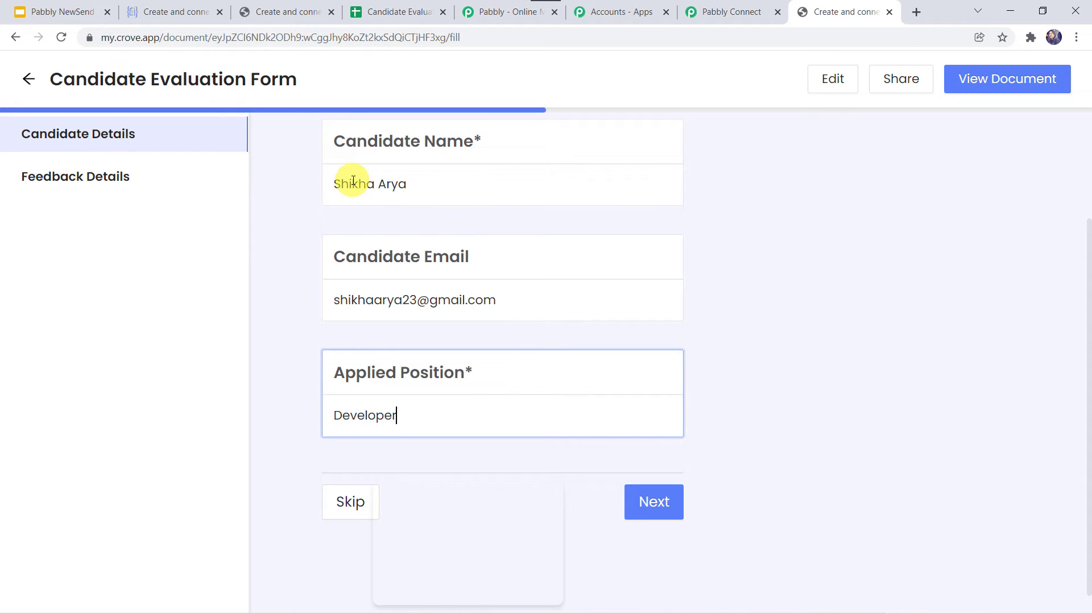
- Rate education and technical skills as meeting, experience as exceeding, overall as Excellent/good match
left_click(653, 500)
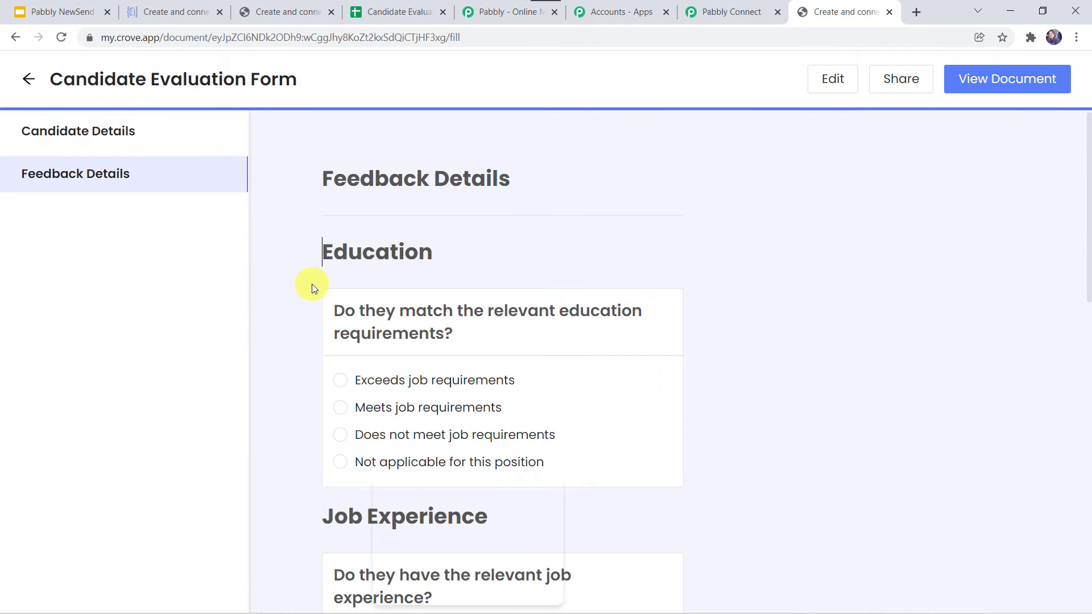
scroll(311, 284, "down", 1)
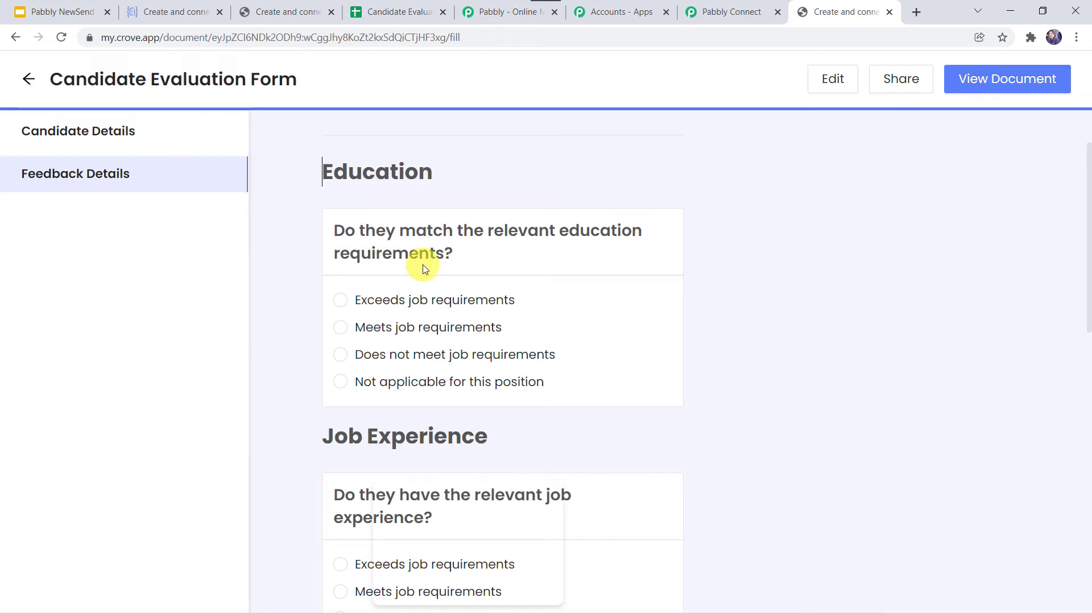
left_click(347, 329)
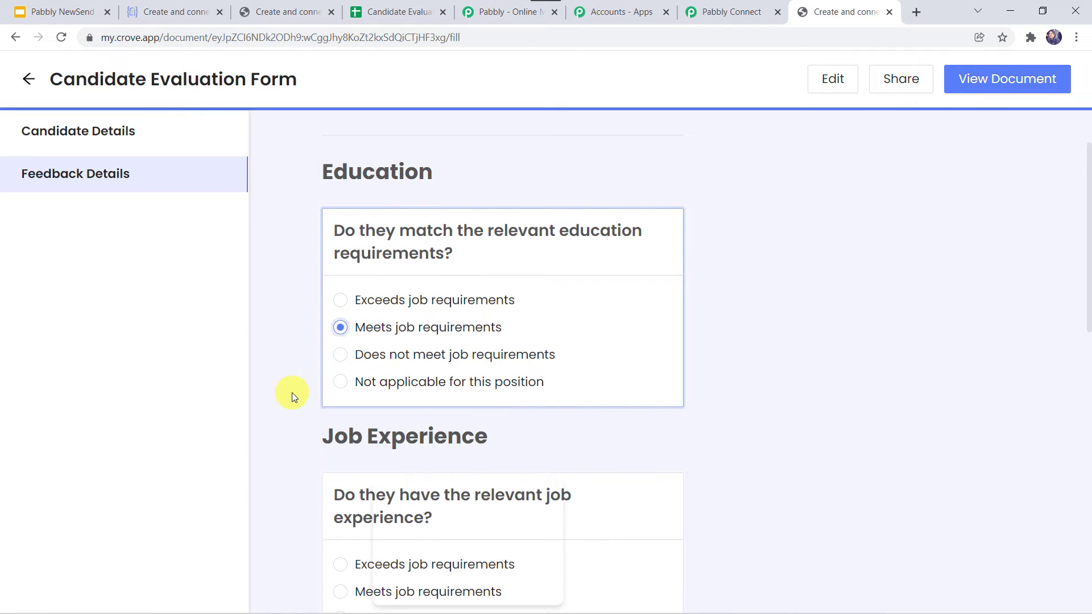
scroll(292, 396, "down", 3)
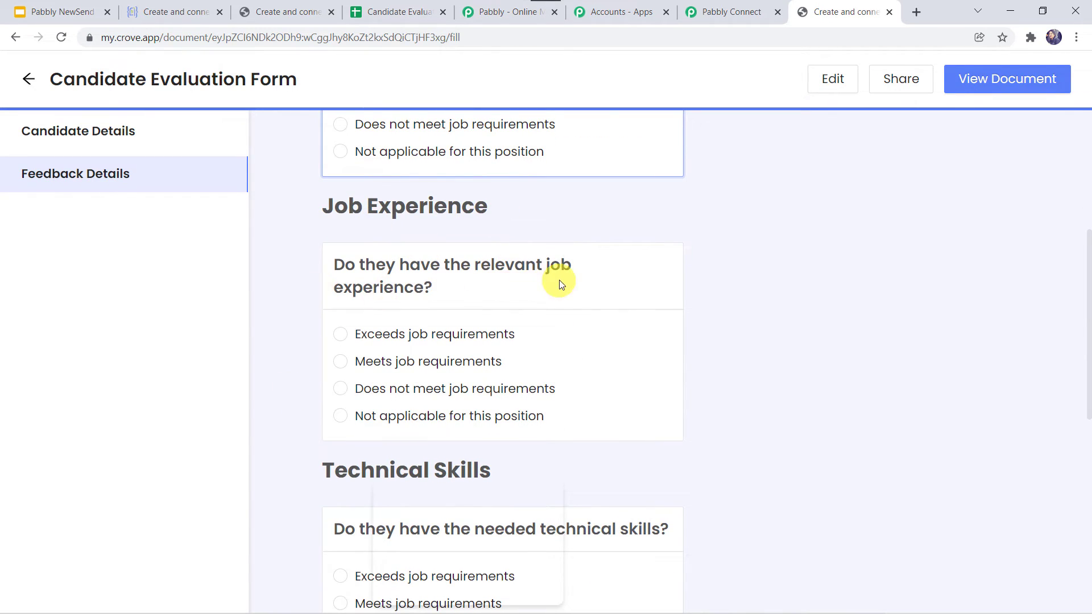
left_click(347, 337)
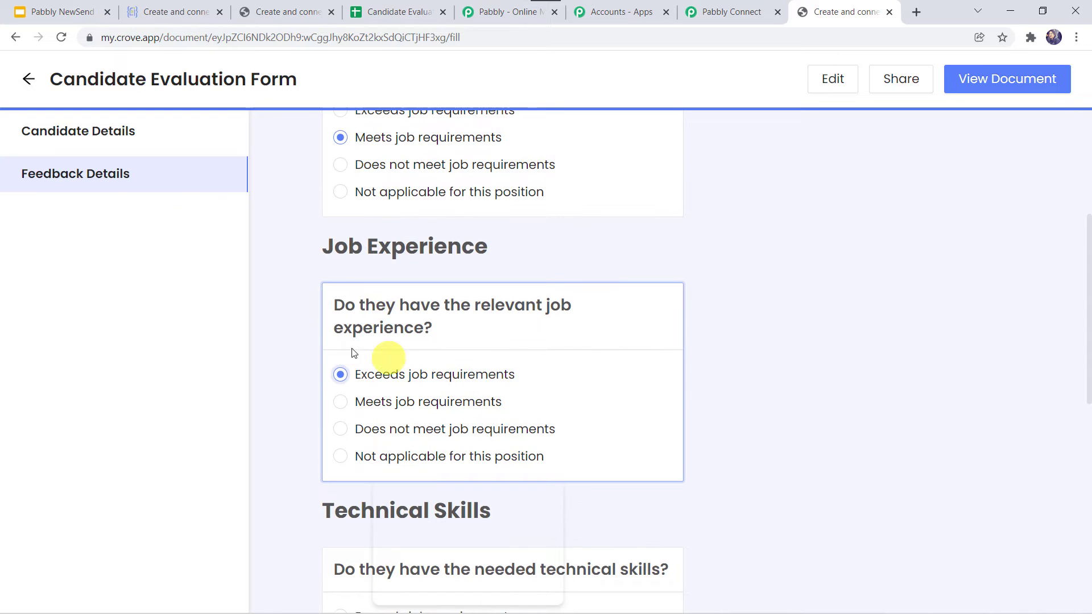
scroll(304, 425, "down", 3)
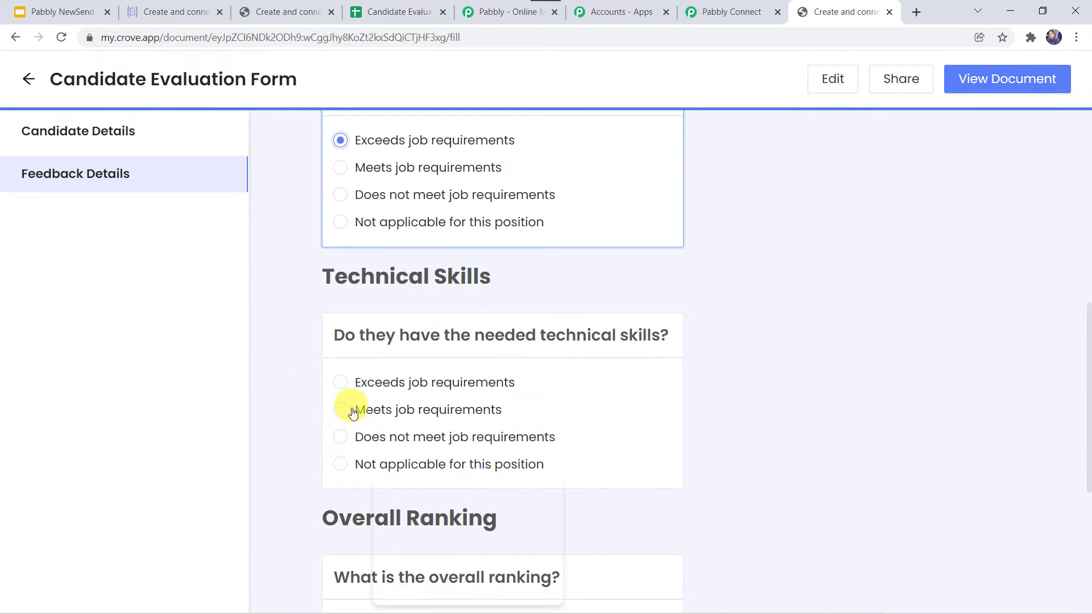
left_click(347, 416)
scroll(265, 466, "down", 4)
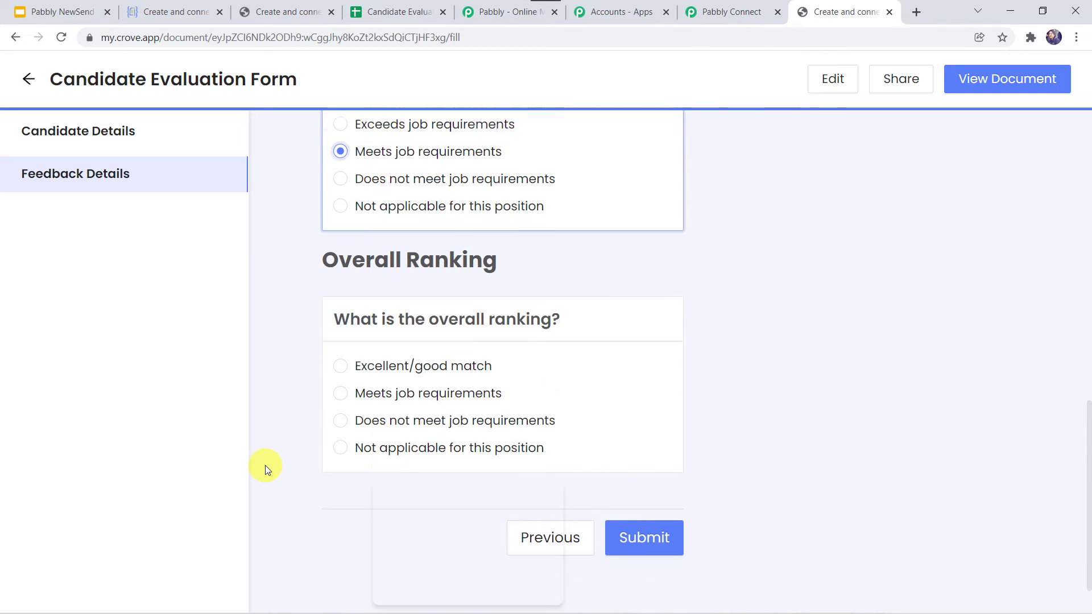
left_click(340, 349)
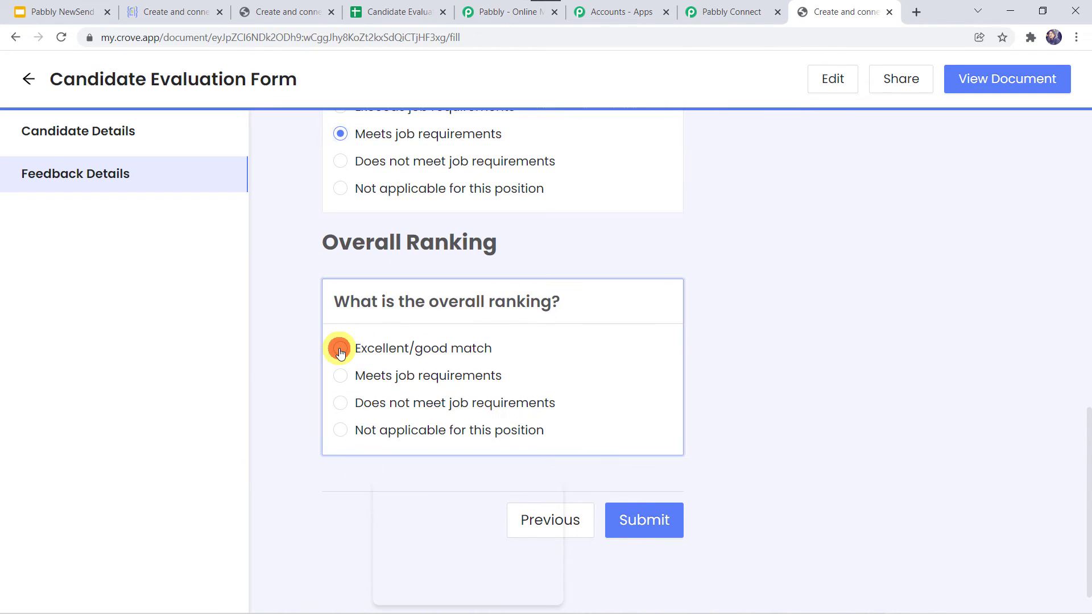
- Submit and confirm the evaluation form, then return to Pabbly Connect's received webhook response
left_click(645, 519)
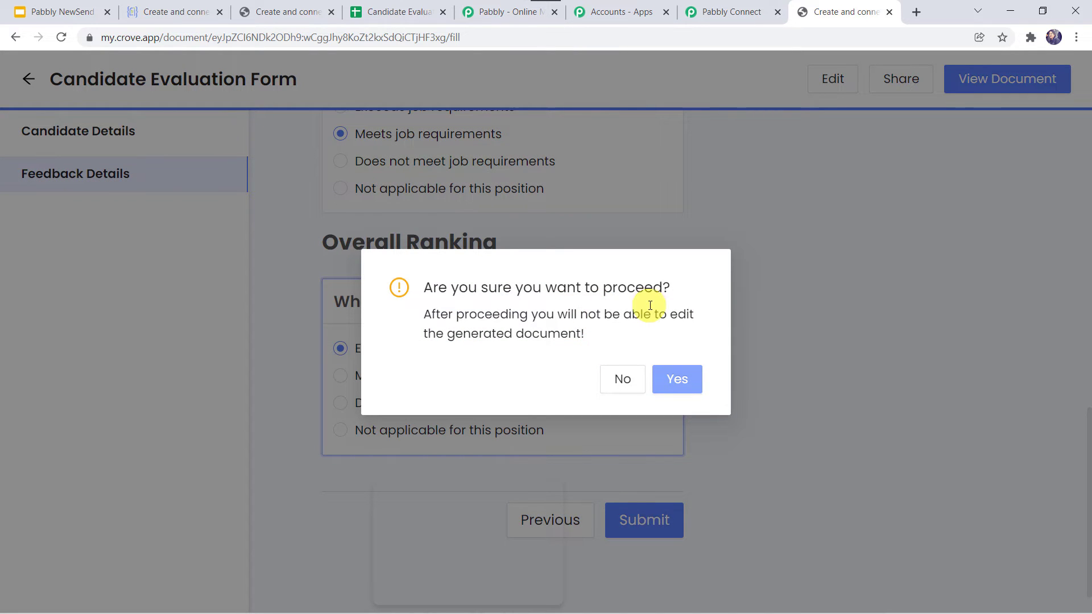
left_click(673, 386)
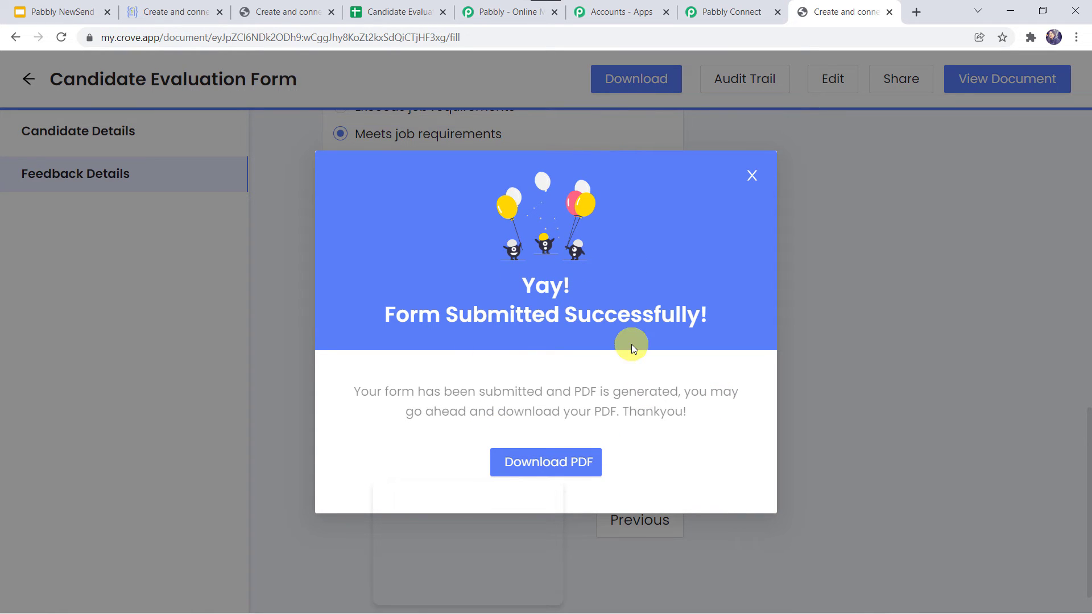
left_click(751, 176)
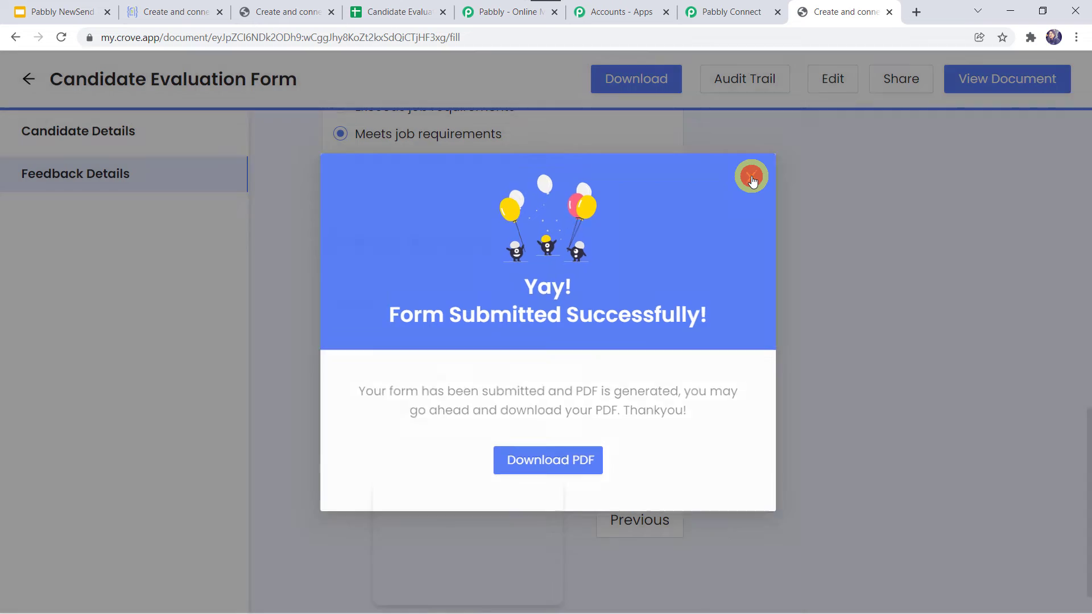
left_click(728, 11)
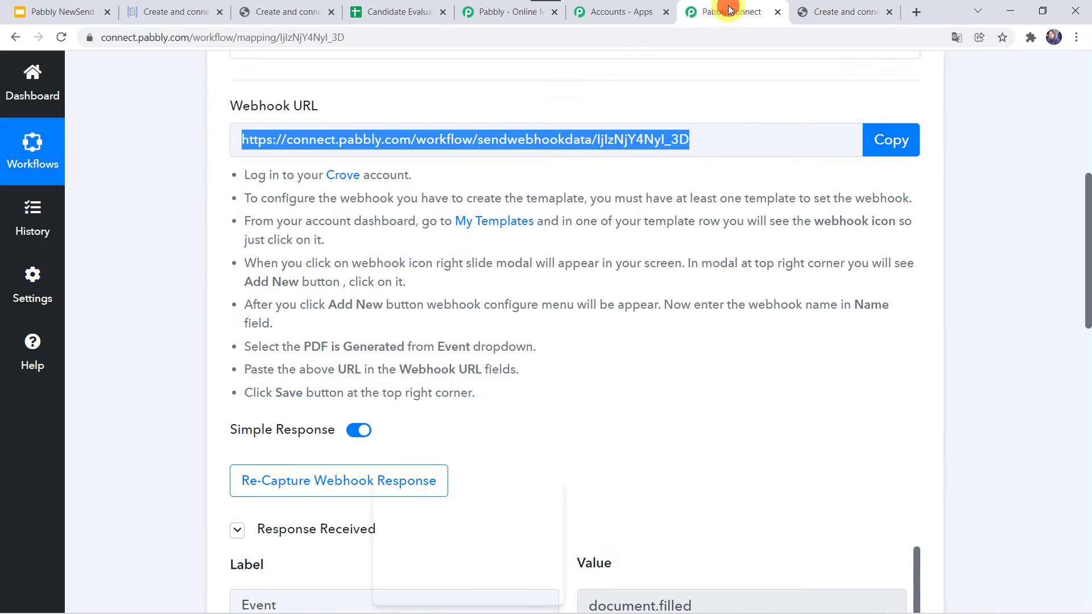
- Scroll the captured webhook response and enlarge the Payload Document Pdf Value box to read the URL
scroll(159, 436, "down", 6)
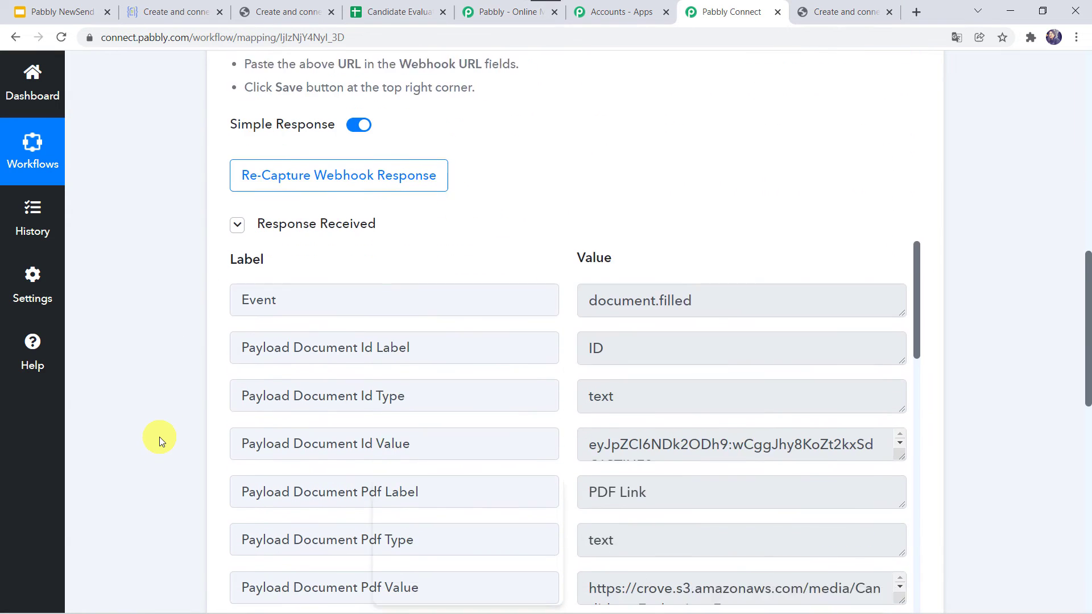
scroll(159, 437, "down", 2)
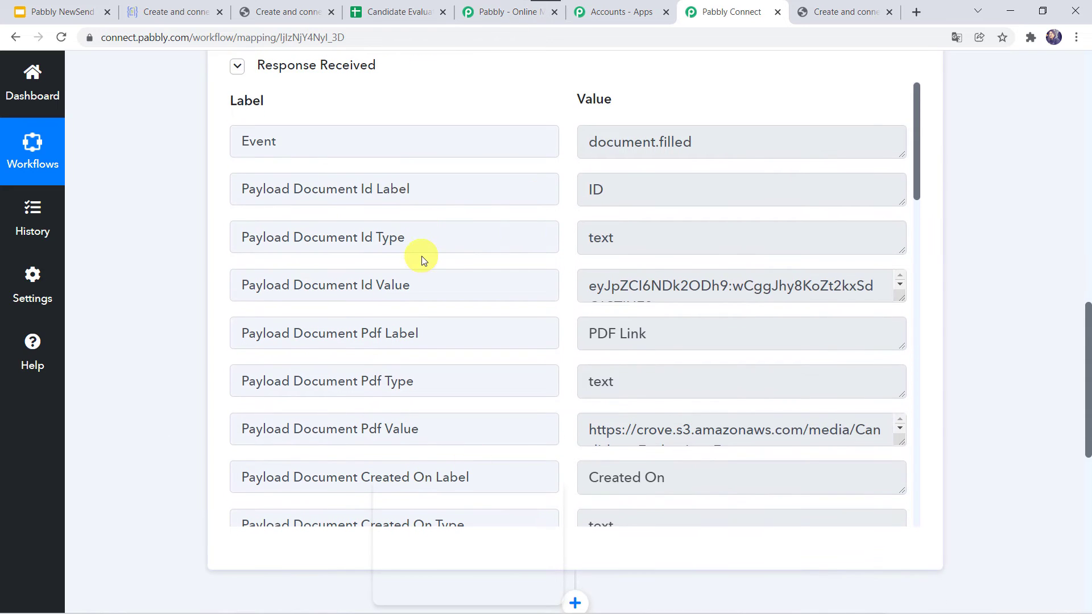
scroll(421, 256, "down", 3)
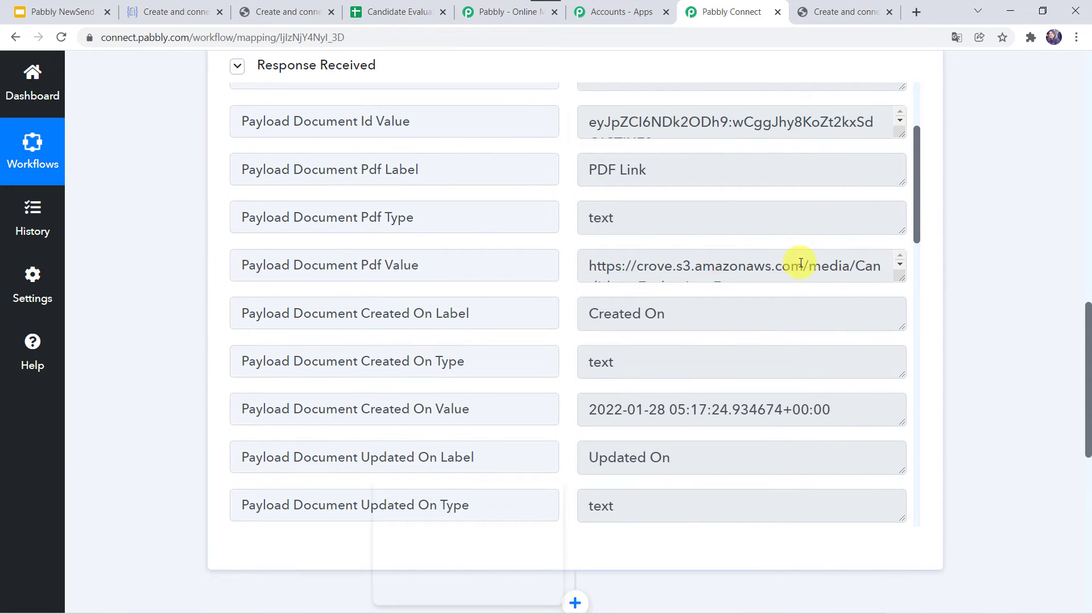
left_click_drag(901, 277, 903, 330)
- Read through the rest of the response, then return to Crove's templates page
scroll(445, 403, "down", 4)
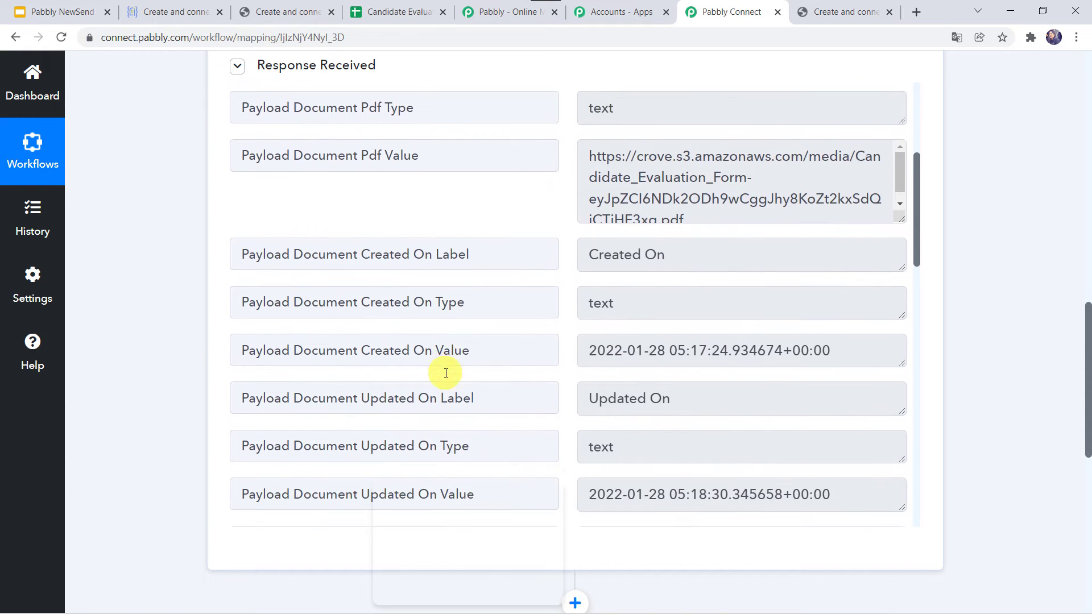
scroll(445, 373, "down", 1)
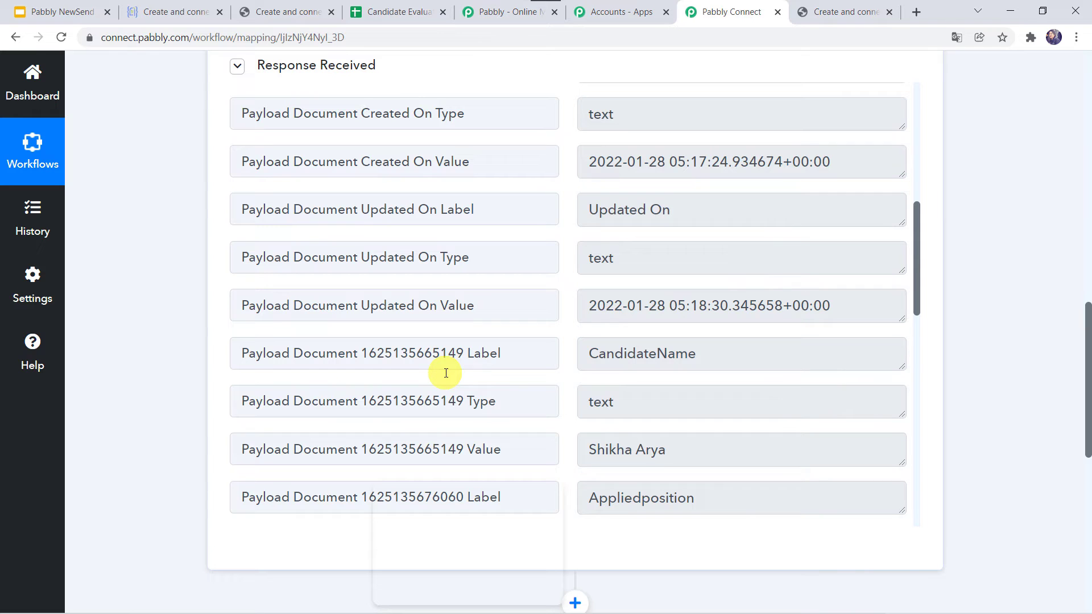
scroll(478, 348, "down", 3)
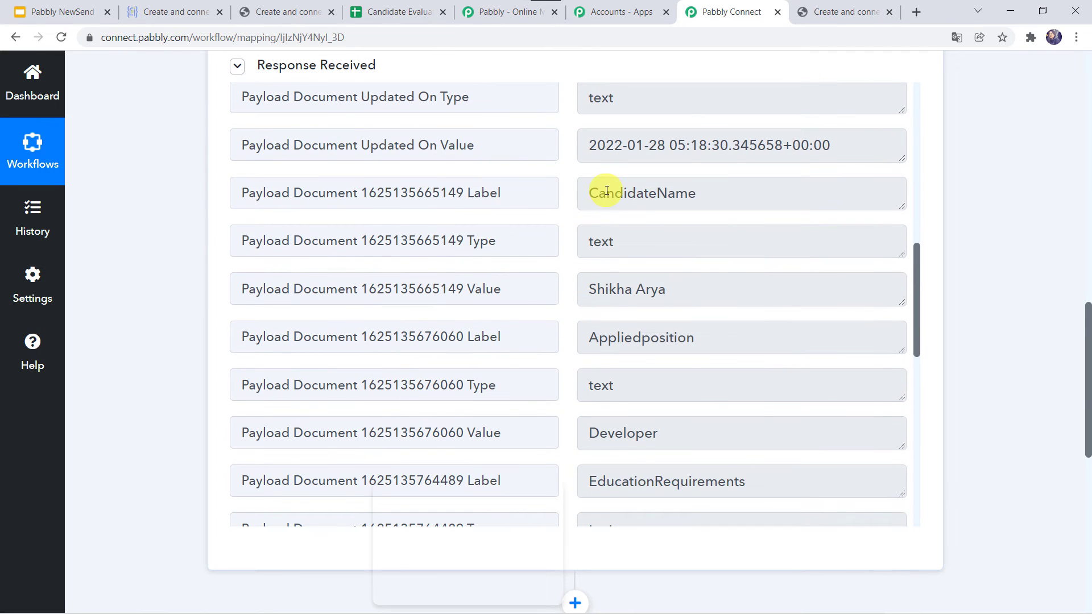
scroll(455, 335, "down", 2)
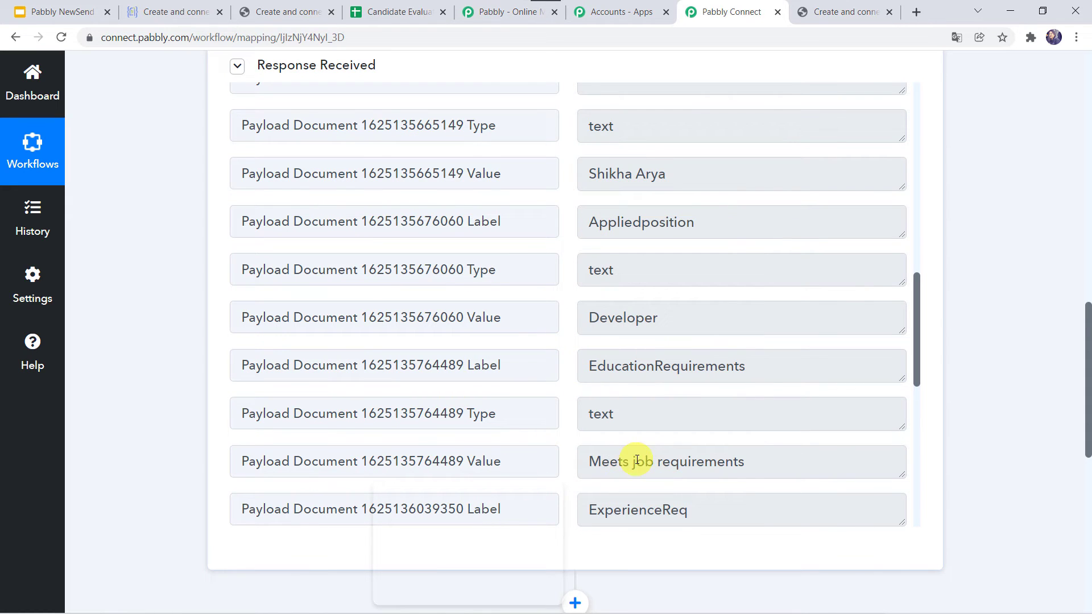
scroll(555, 298, "down", 4)
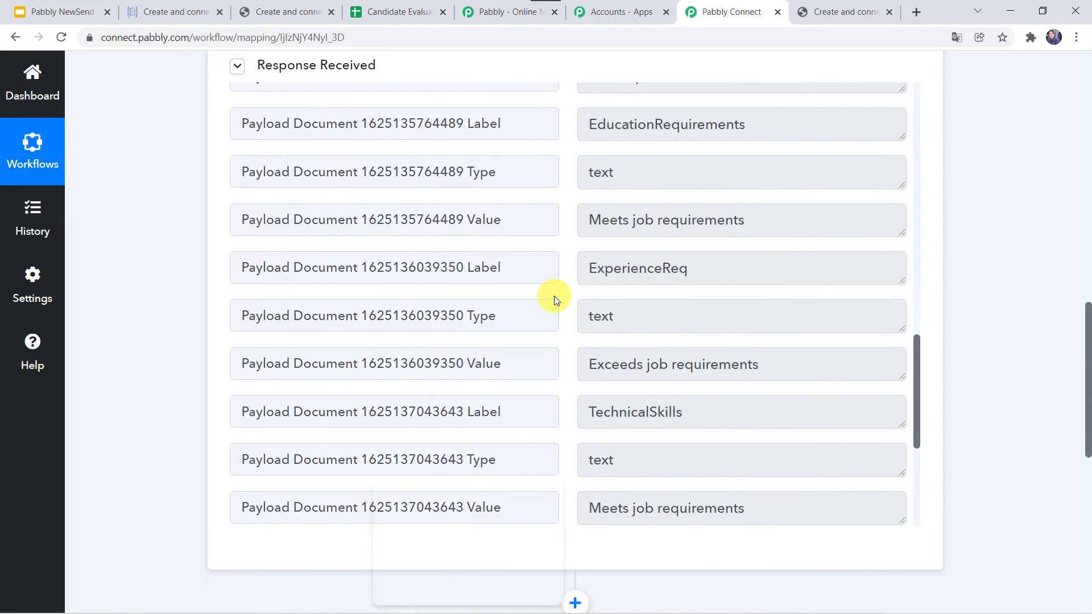
scroll(555, 300, "down", 4)
scroll(554, 299, "up", 15)
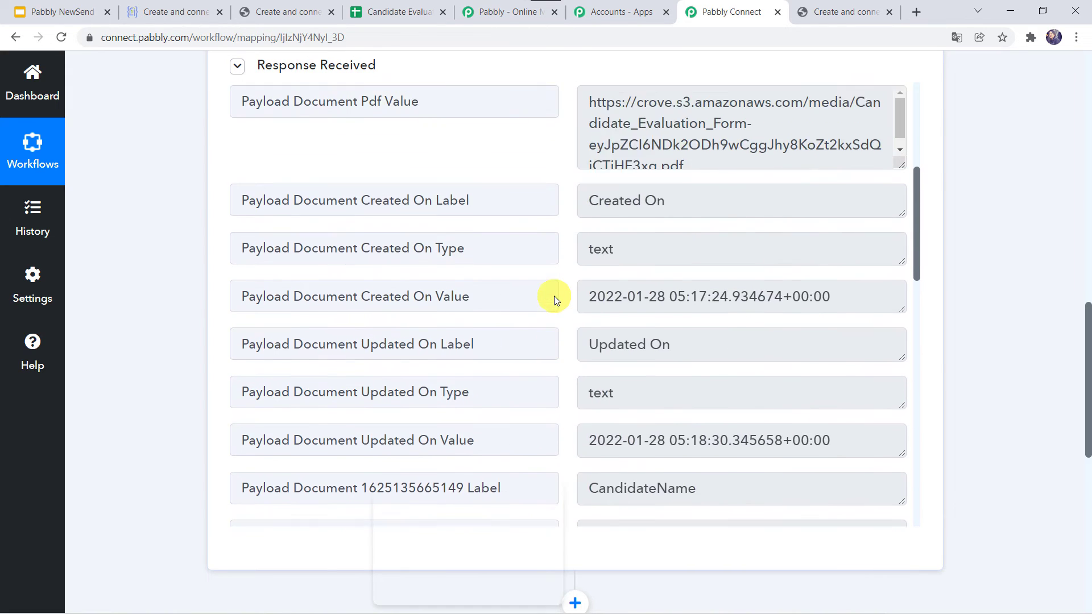
scroll(553, 295, "up", 5)
left_click(184, 16)
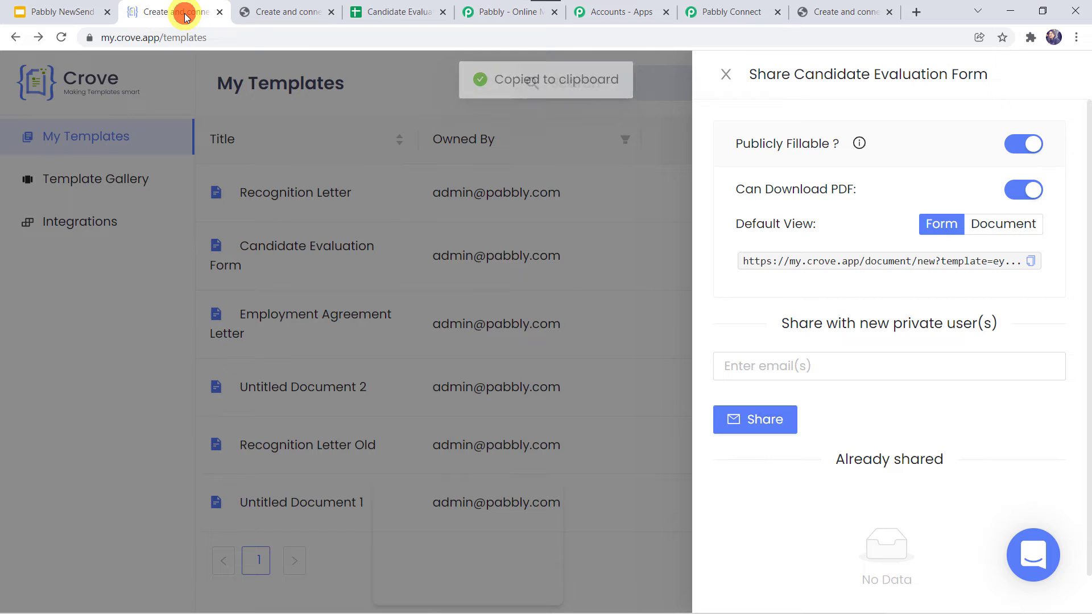
- Close the Share panel and open the Candidate Evaluation Form's generated PDF from View Documents
left_click(125, 308)
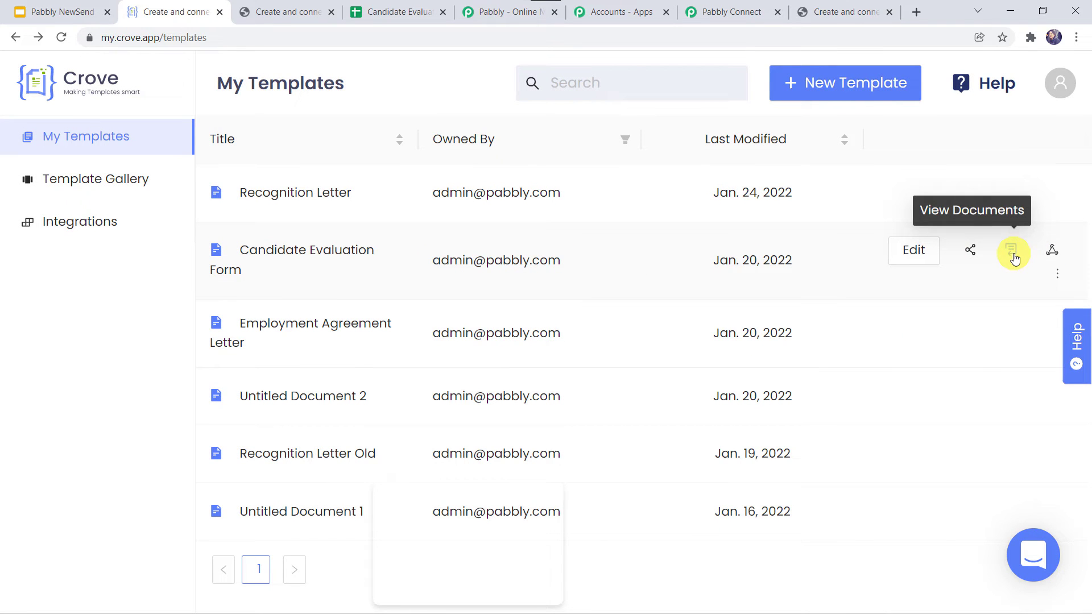
left_click(1014, 256)
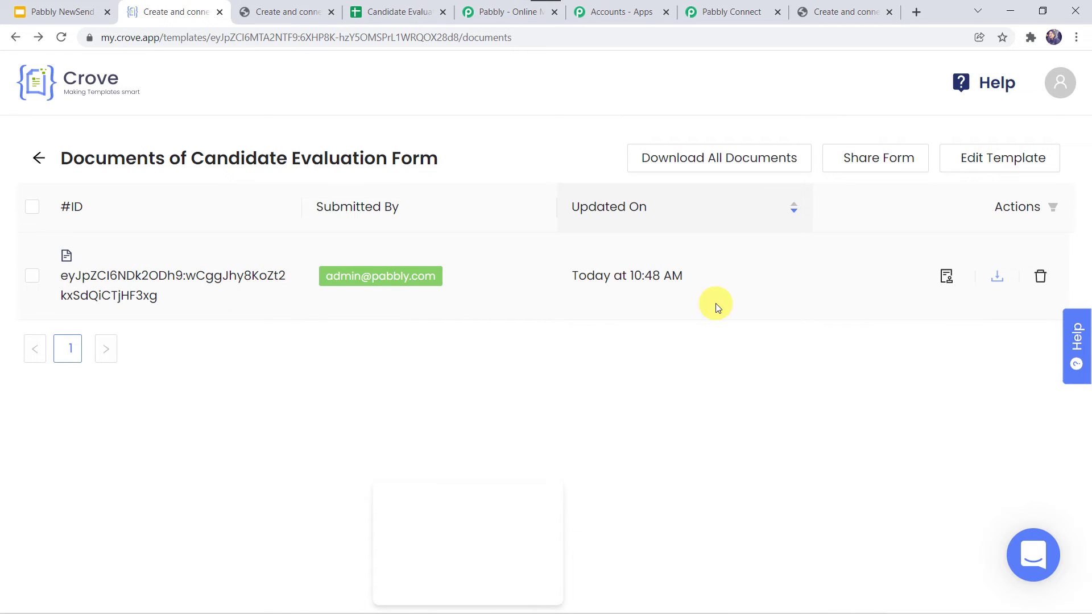
left_click(995, 278)
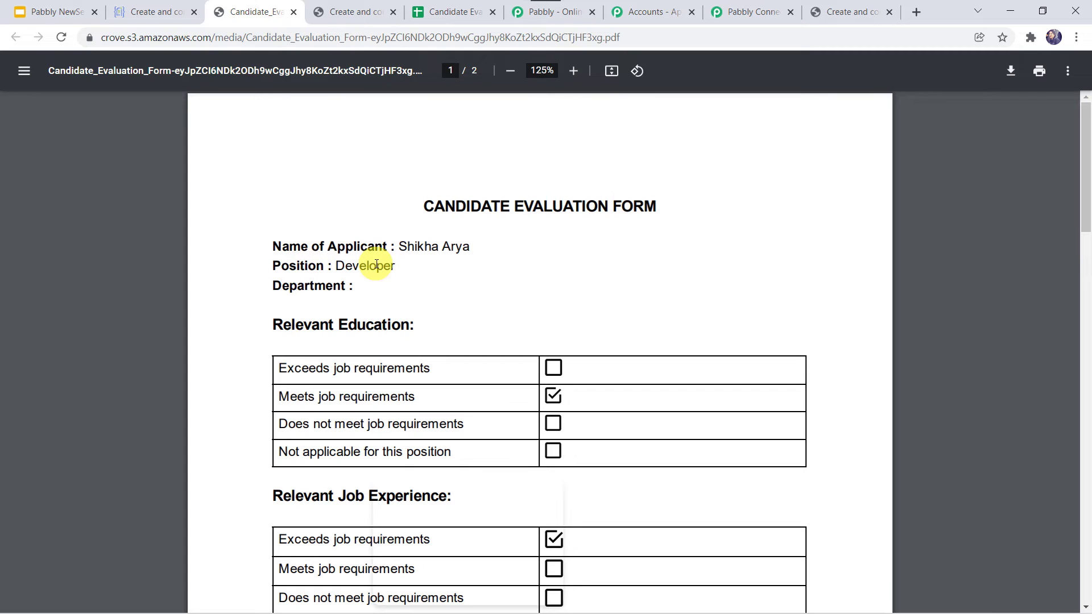
- Scroll through the PDF to confirm its answers, then go back to Pabbly Connect
scroll(215, 356, "down", 3)
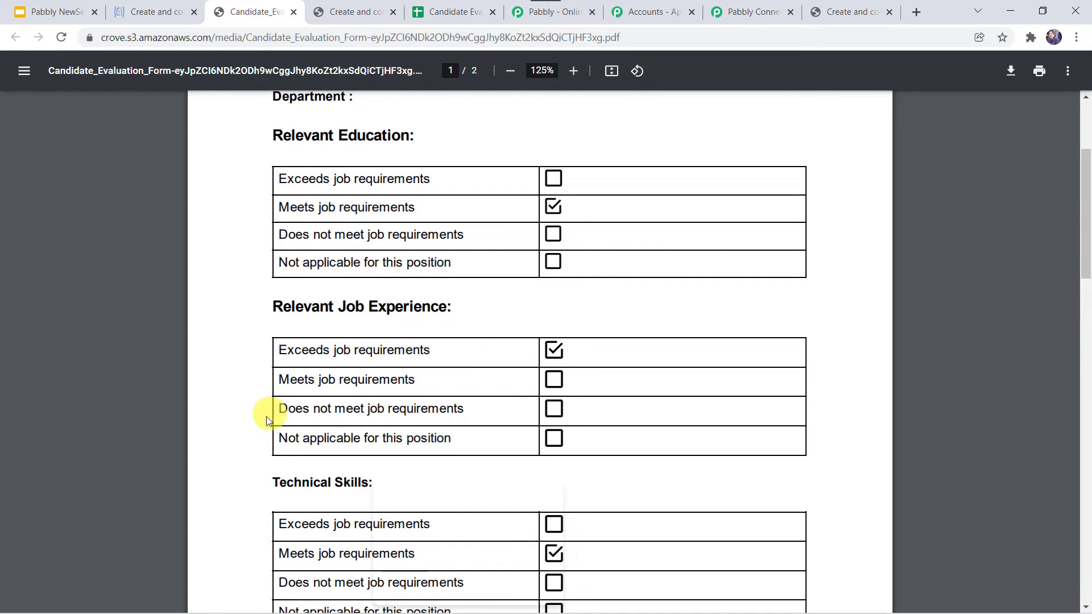
scroll(261, 421, "down", 4)
scroll(261, 421, "down", 7)
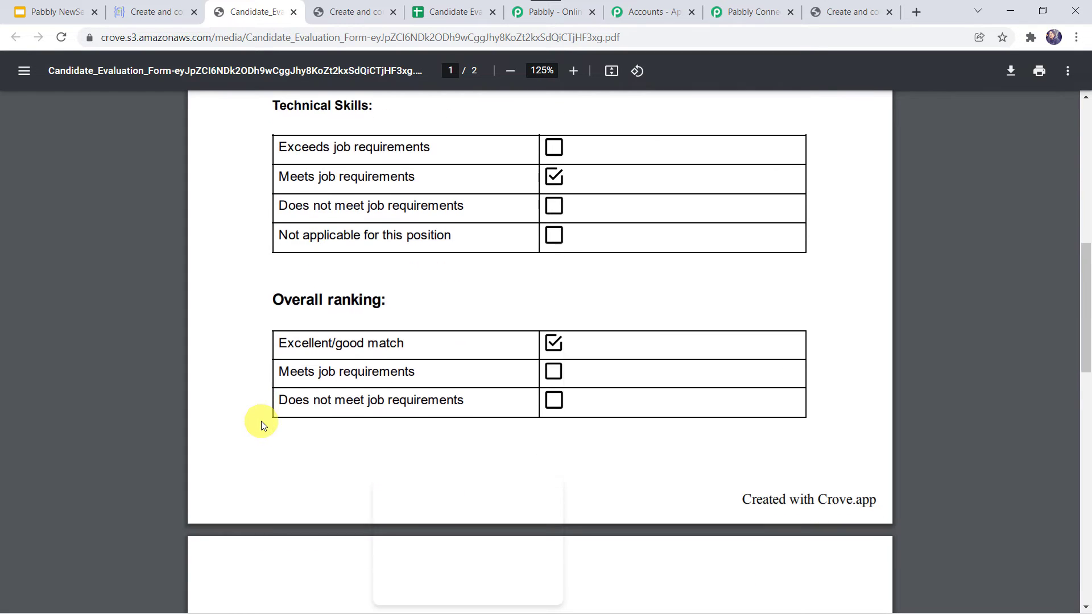
scroll(261, 421, "up", 12)
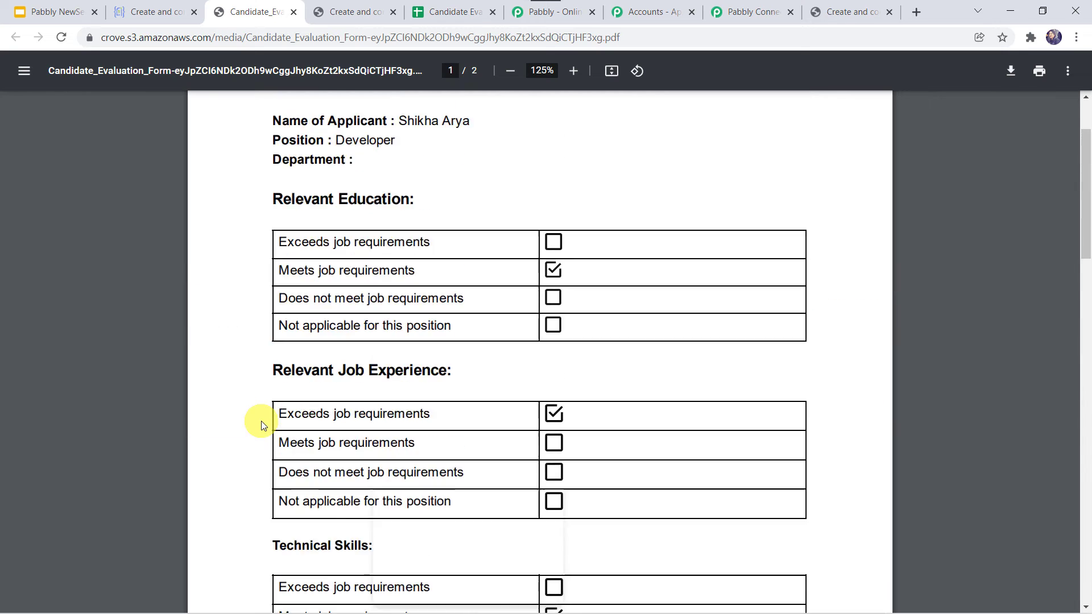
left_click(754, 7)
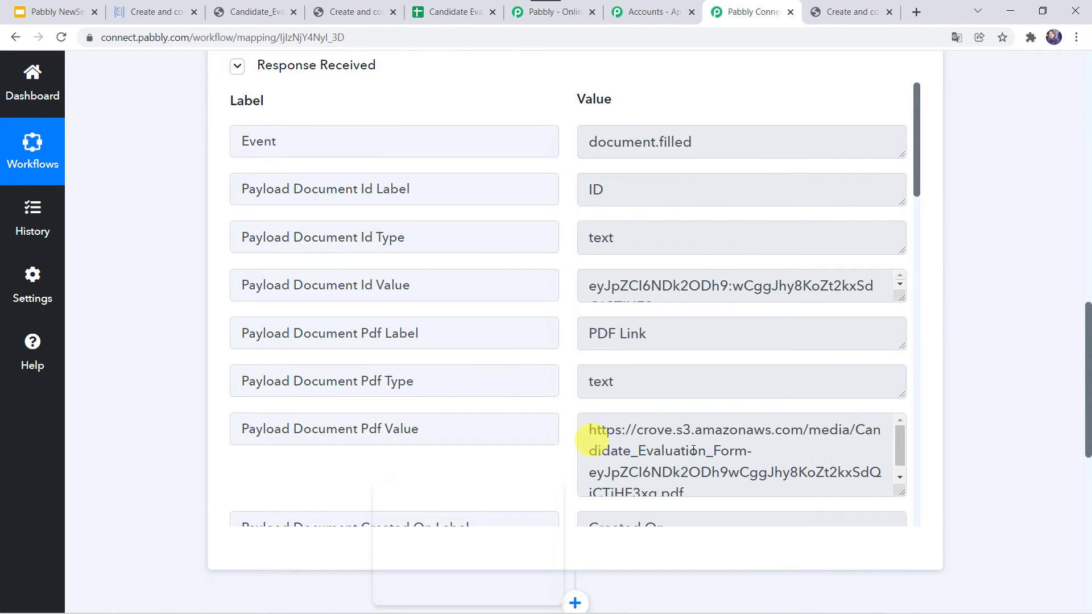
- Expand the workflow's next action step and choose Google Sheets as its app
scroll(639, 443, "down", 1)
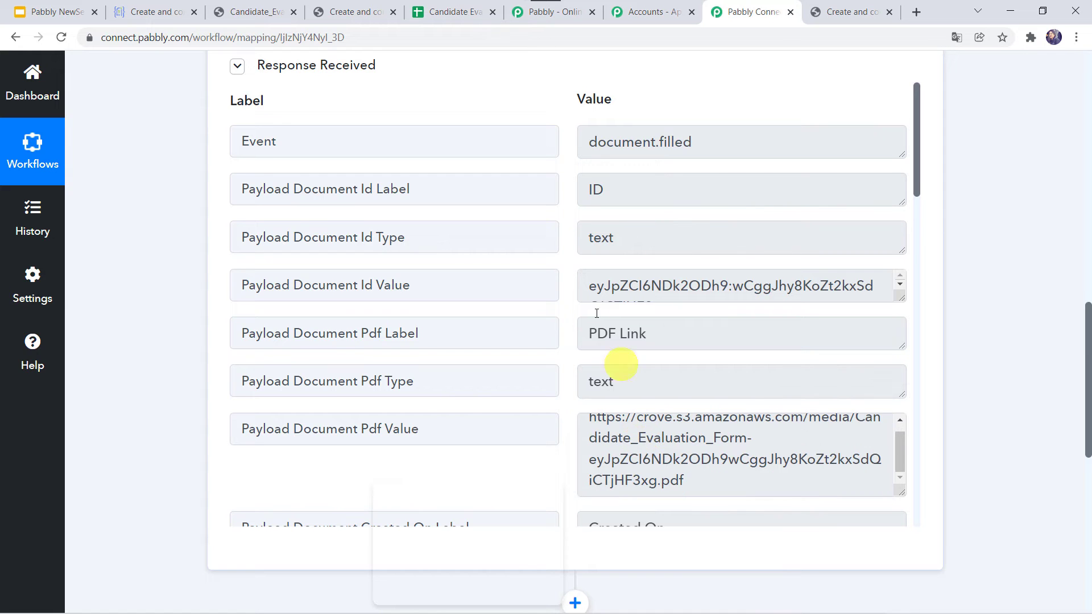
scroll(485, 415, "down", 13)
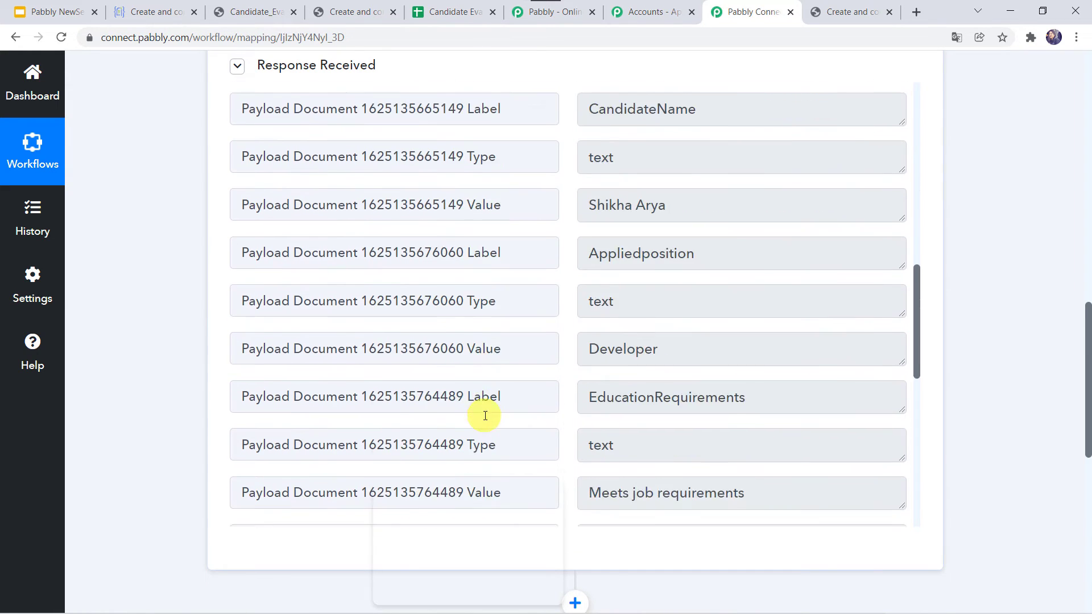
scroll(485, 416, "down", 1)
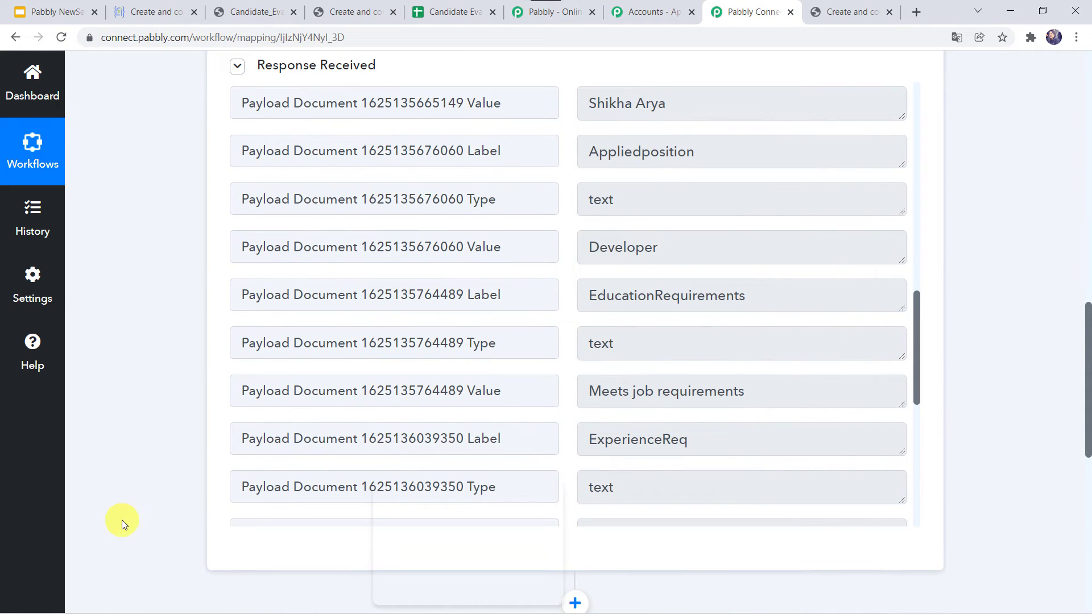
scroll(121, 519, "down", 7)
left_click(534, 284)
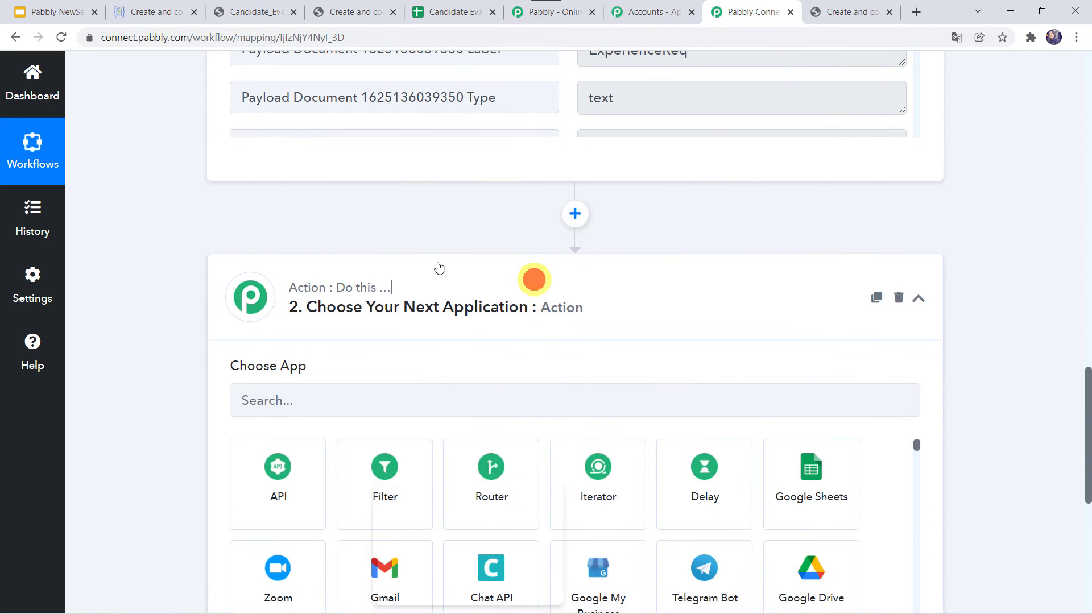
scroll(153, 436, "down", 2)
left_click(292, 268)
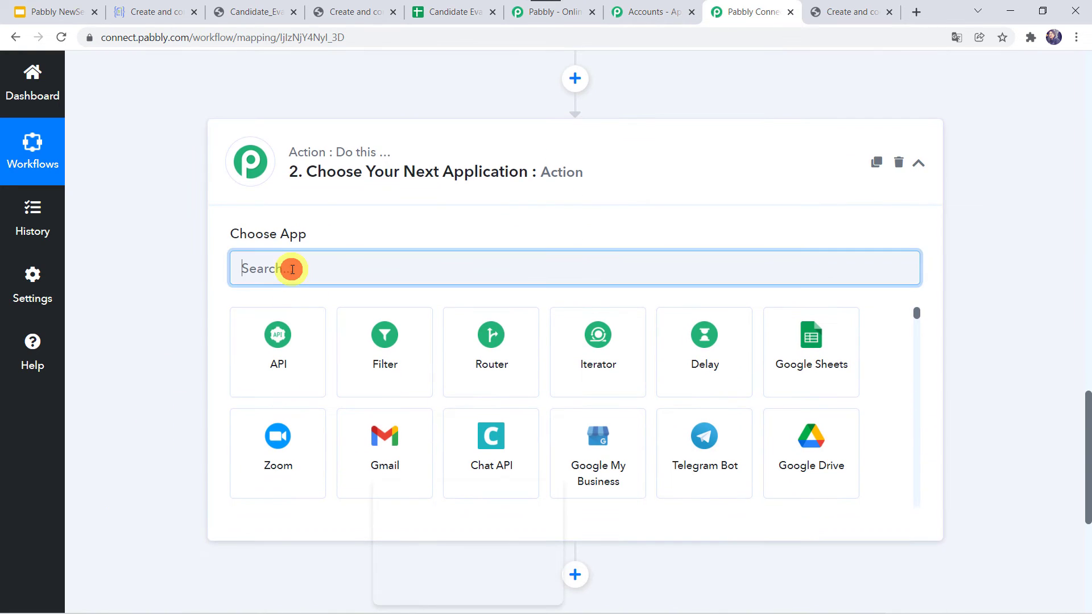
type("G")
left_click(264, 367)
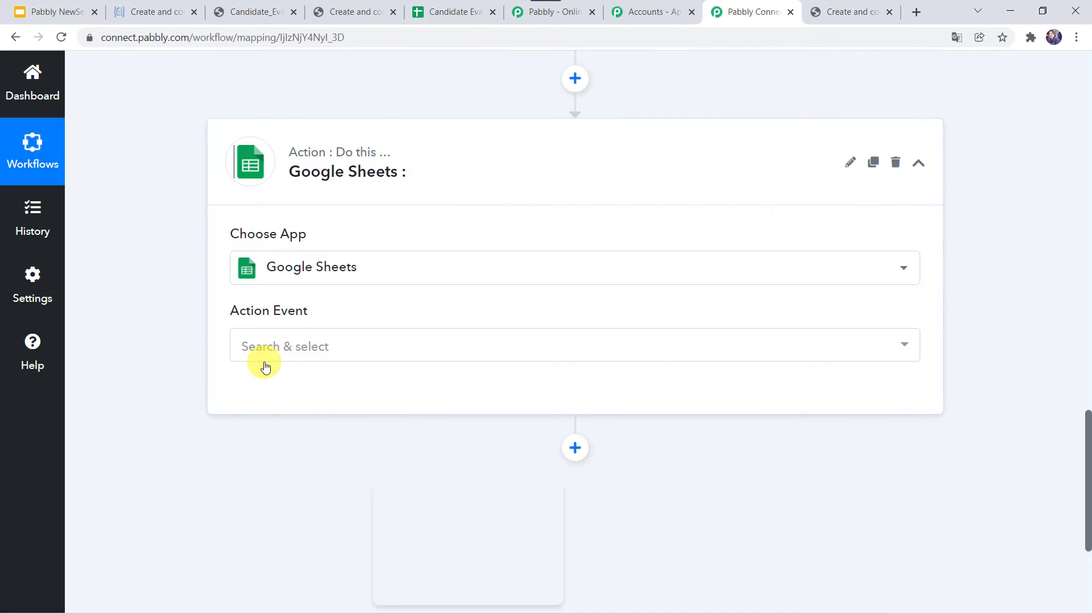
- Set the Action Event to Add New Row and begin connecting a Google Sheets account
left_click(280, 358)
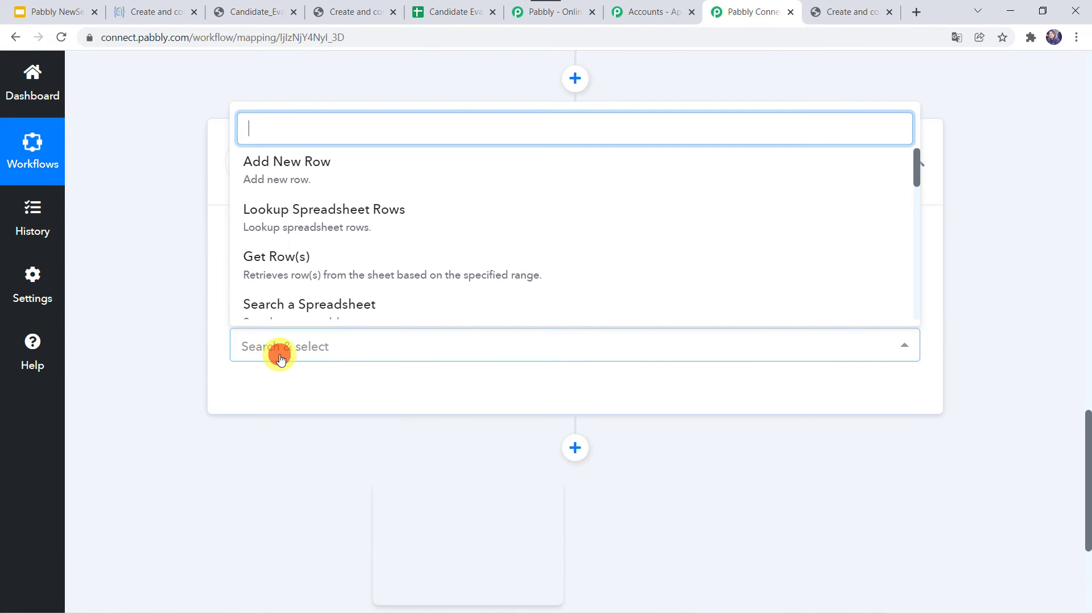
left_click(300, 165)
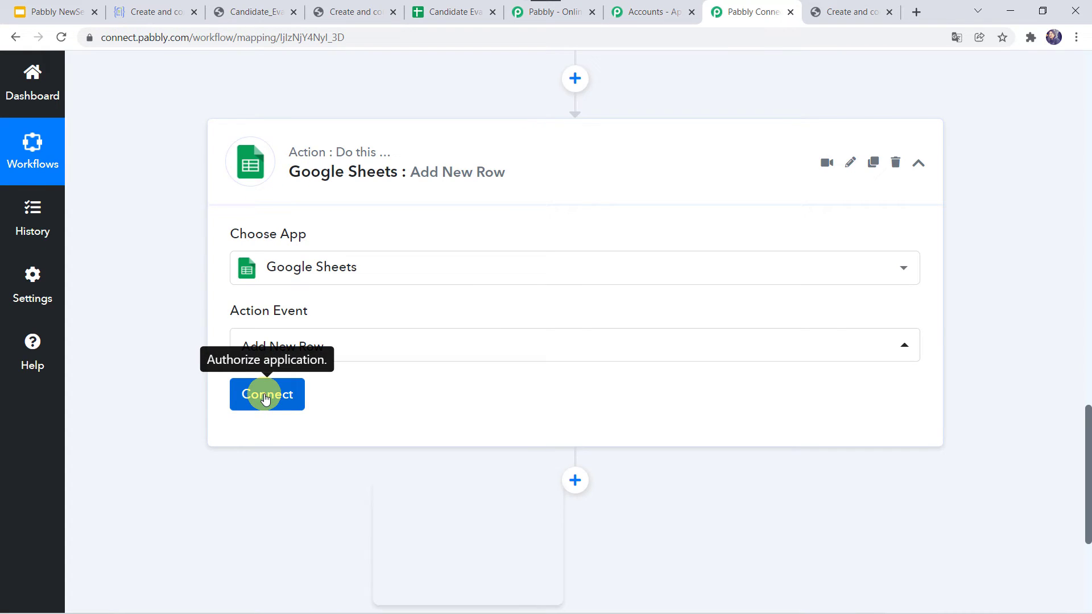
left_click(265, 398)
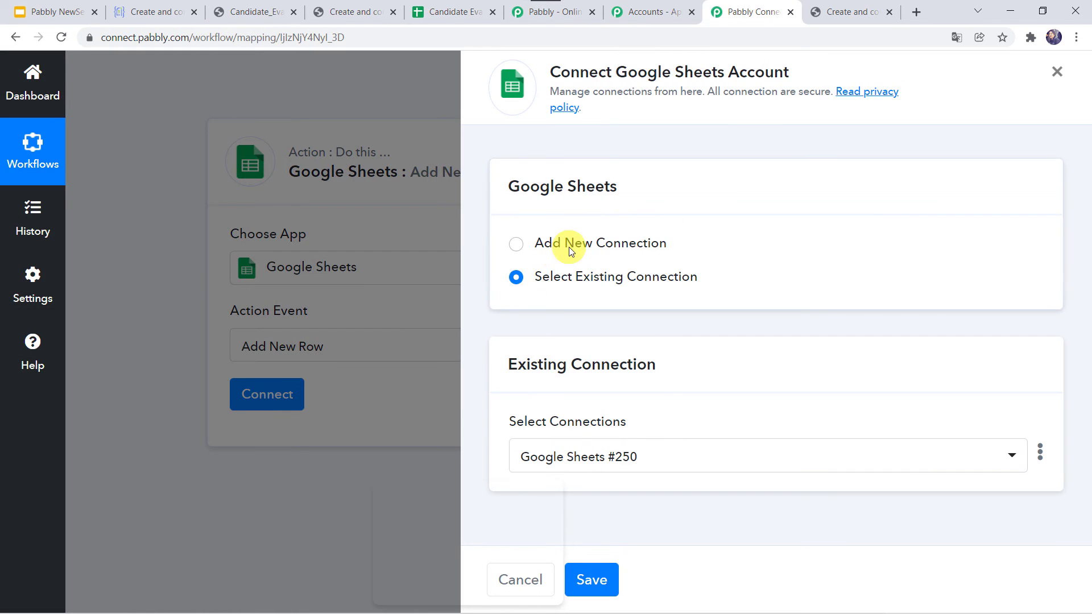
- Choose Add New Connection and connect with Google Sheets to bring up Google sign-in
left_click(569, 244)
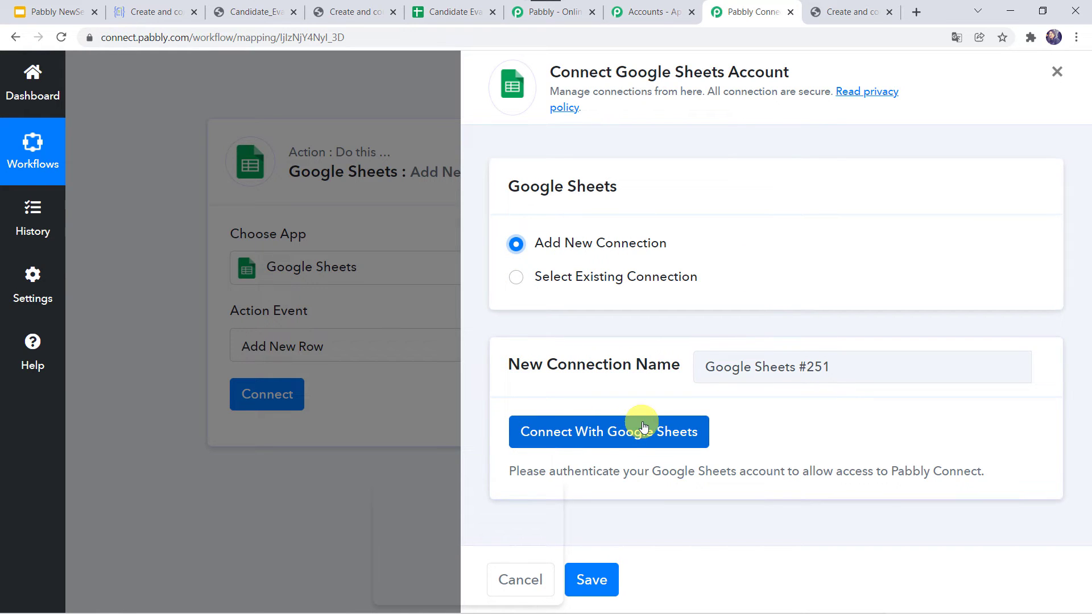
left_click(587, 444)
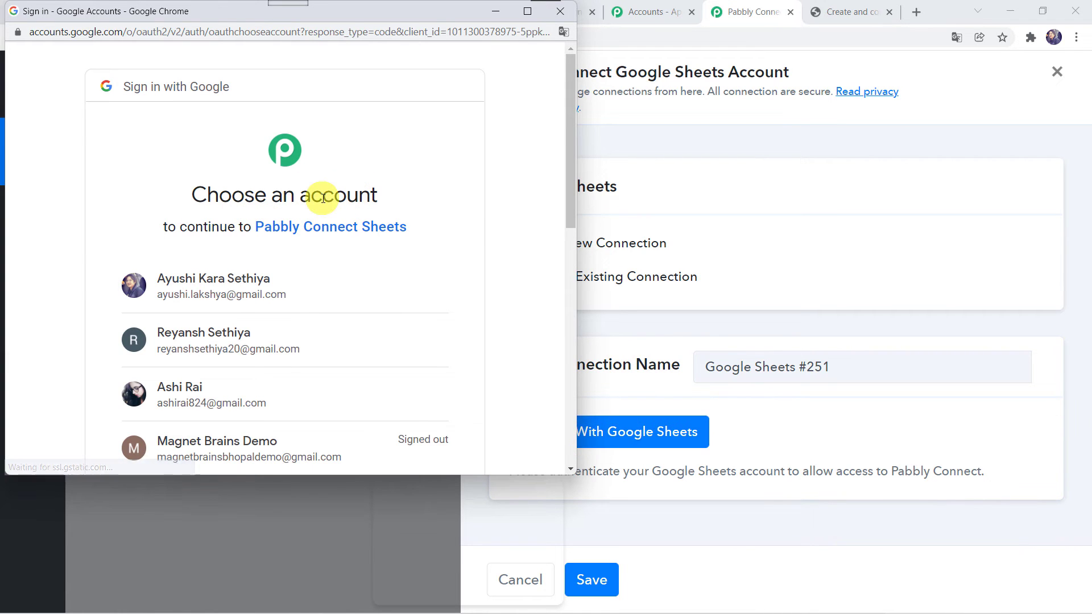
- Sign in with the chosen Google account and approve Pabbly Connect's Sheets access
left_click(171, 383)
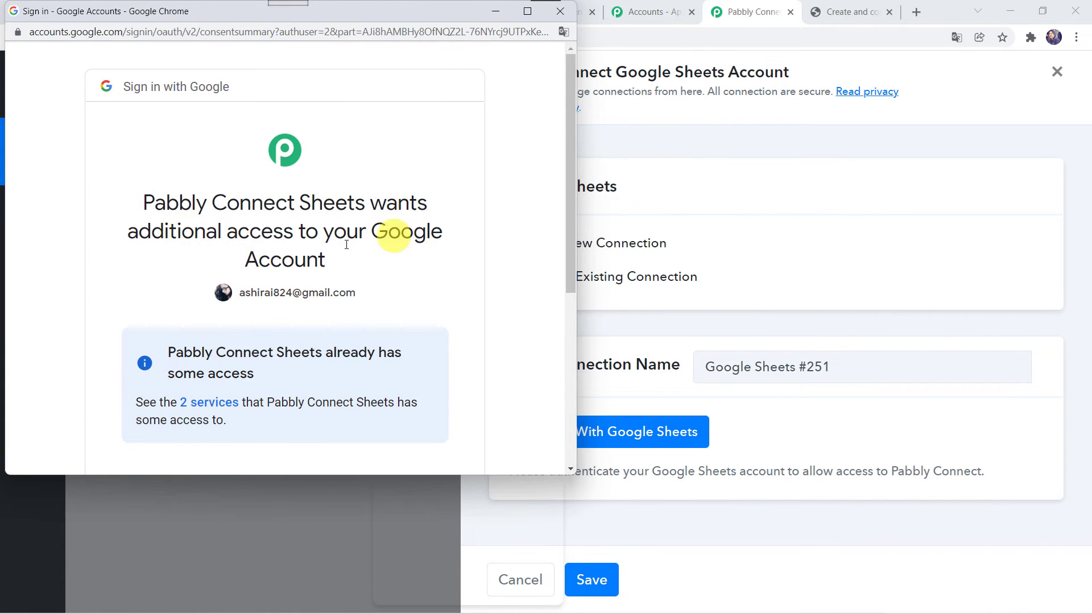
scroll(336, 254, "down", 5)
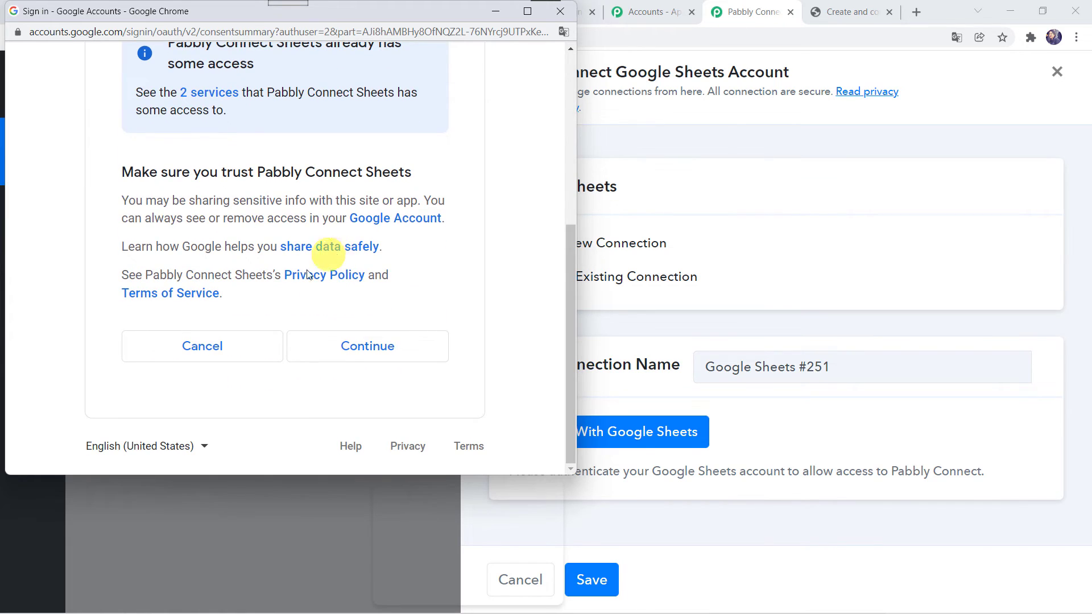
left_click(365, 352)
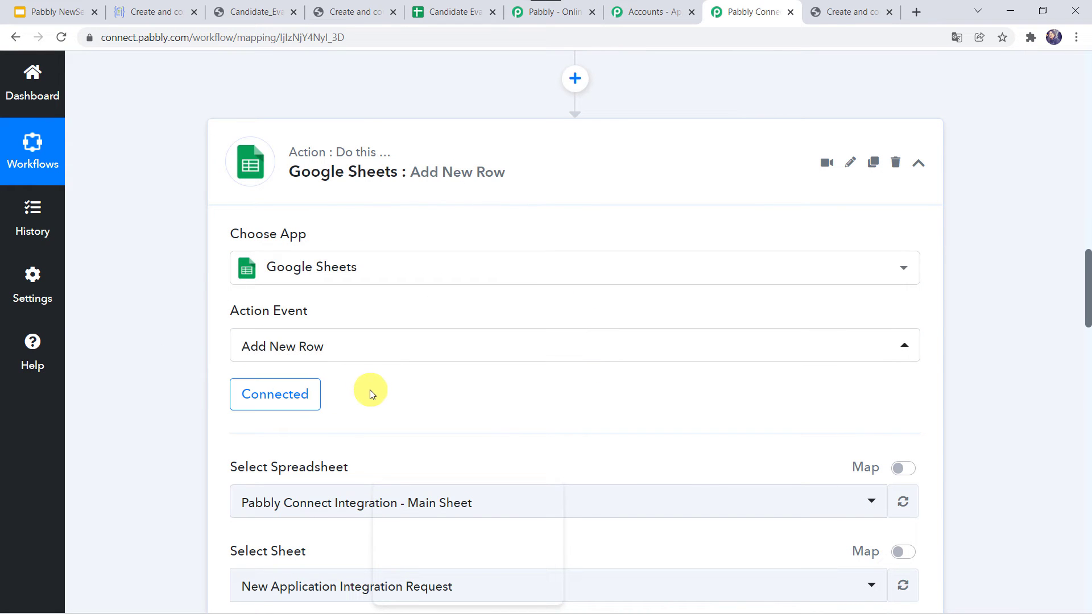
- Browse the Select Spreadsheet list, then open the Candidate Evaluation spreadsheet tab
scroll(181, 435, "down", 3)
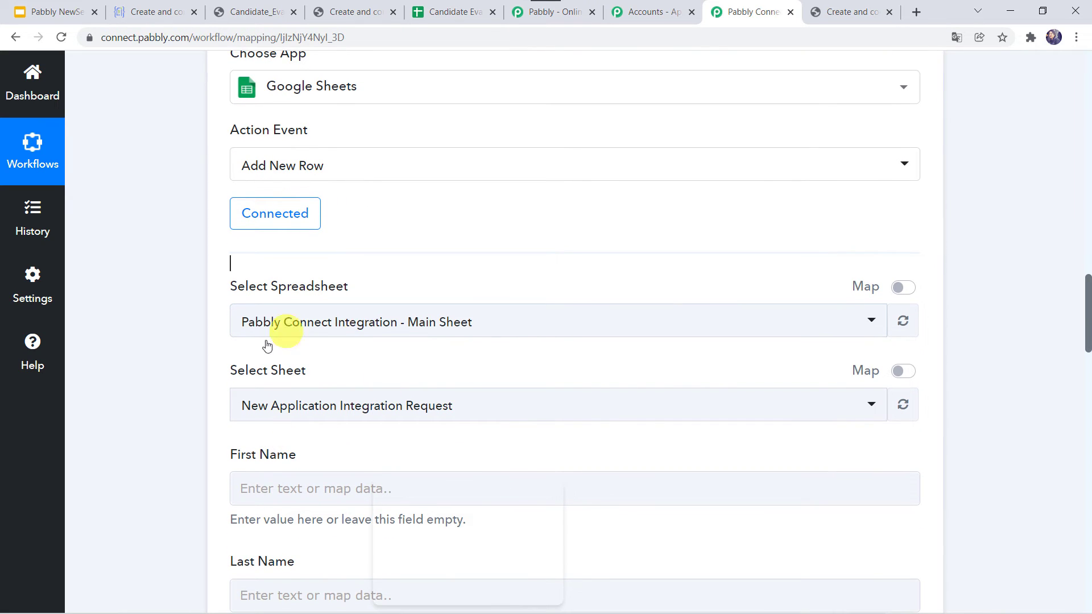
left_click(325, 320)
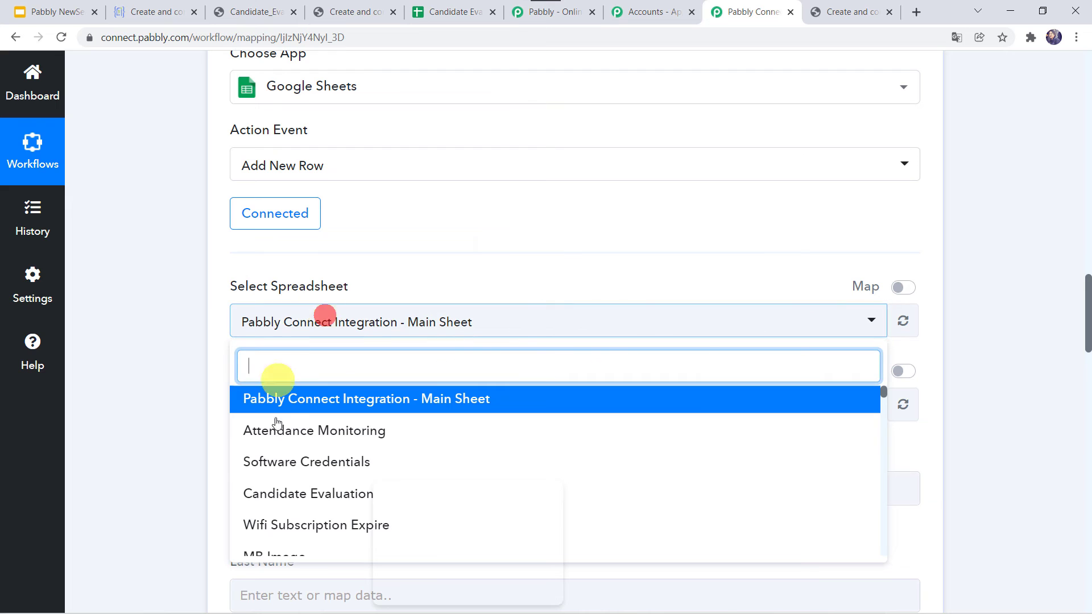
scroll(287, 442, "down", 1)
scroll(287, 443, "up", 5)
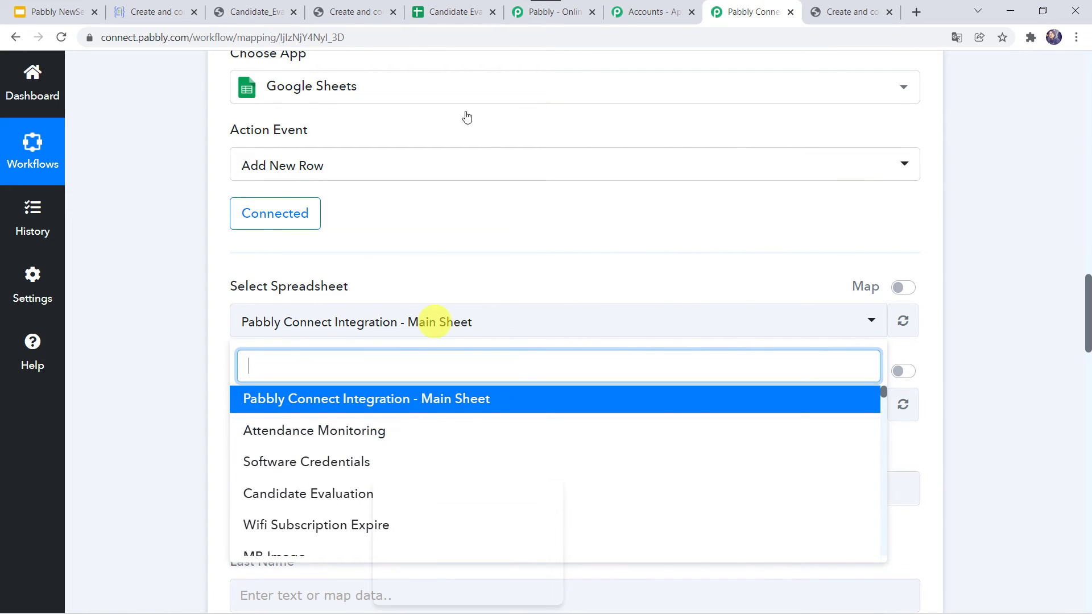
left_click(455, 12)
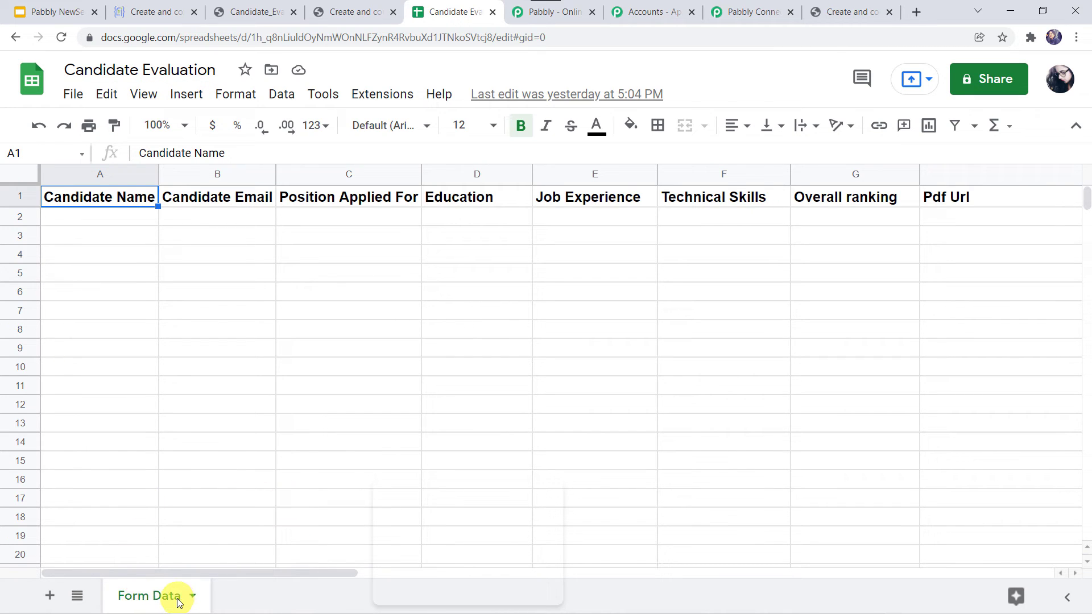
- Review the Form Data headers, Candidate Name through Pdf Url, then return to Pabbly Connect
left_click(756, 5)
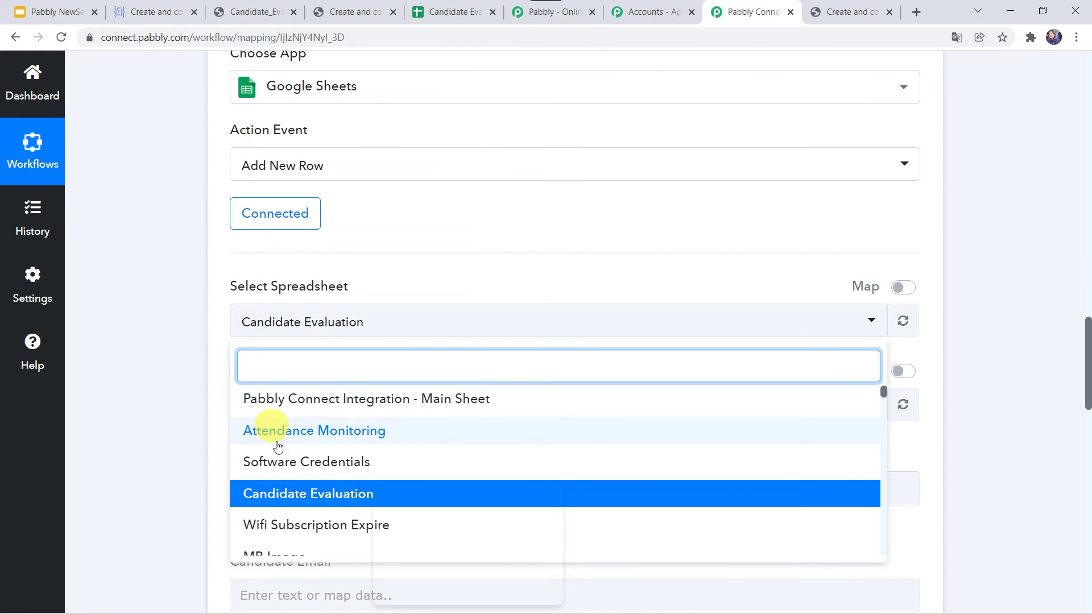
- Select Candidate Evaluation as the spreadsheet and Form Data as the sheet
left_click(294, 499)
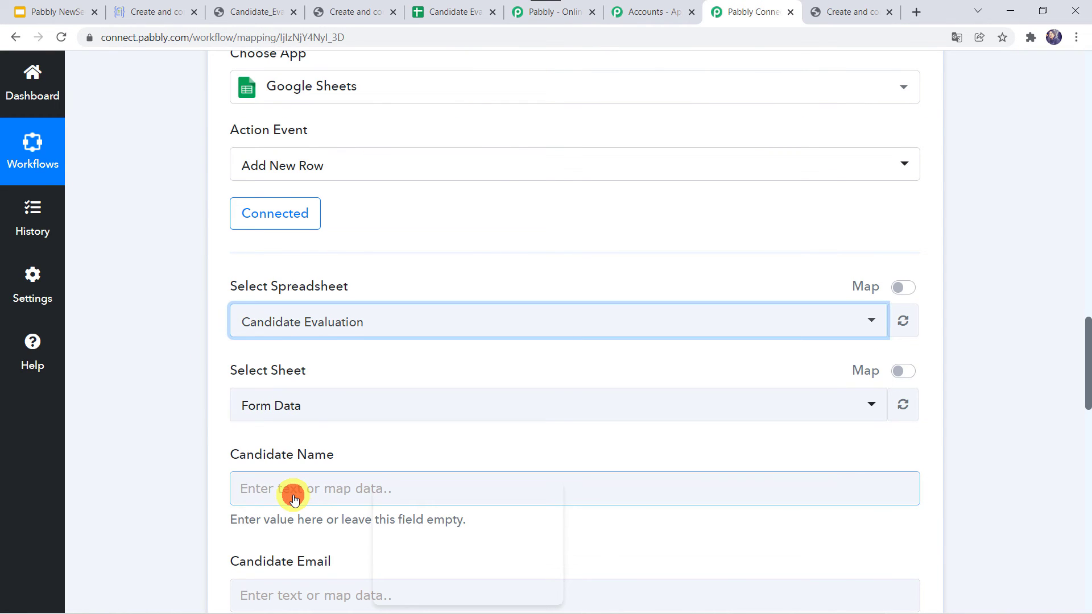
left_click(168, 383)
scroll(169, 384, "down", 2)
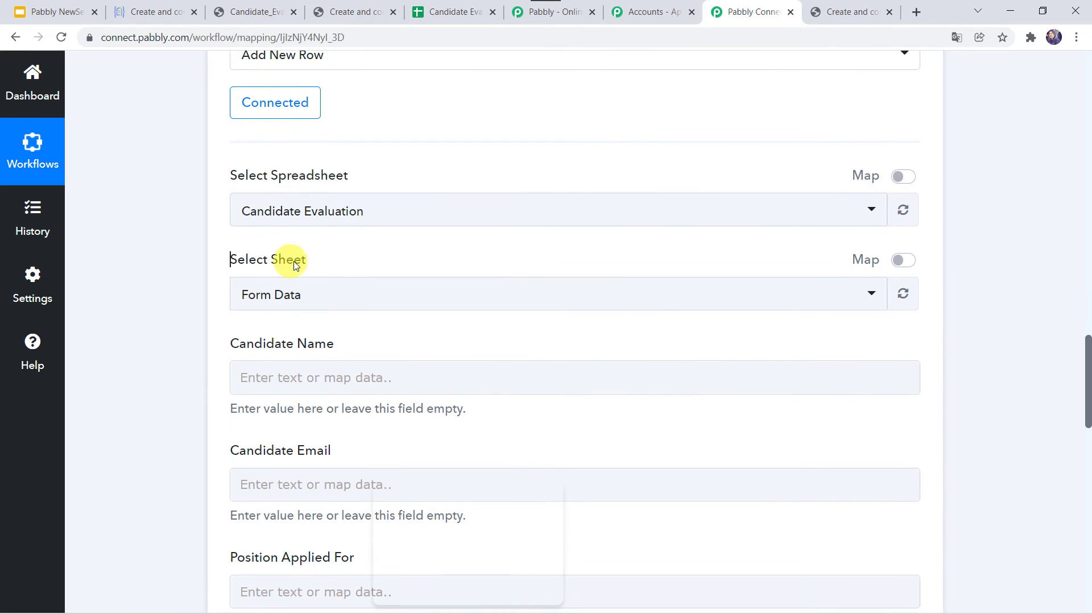
left_click(280, 297)
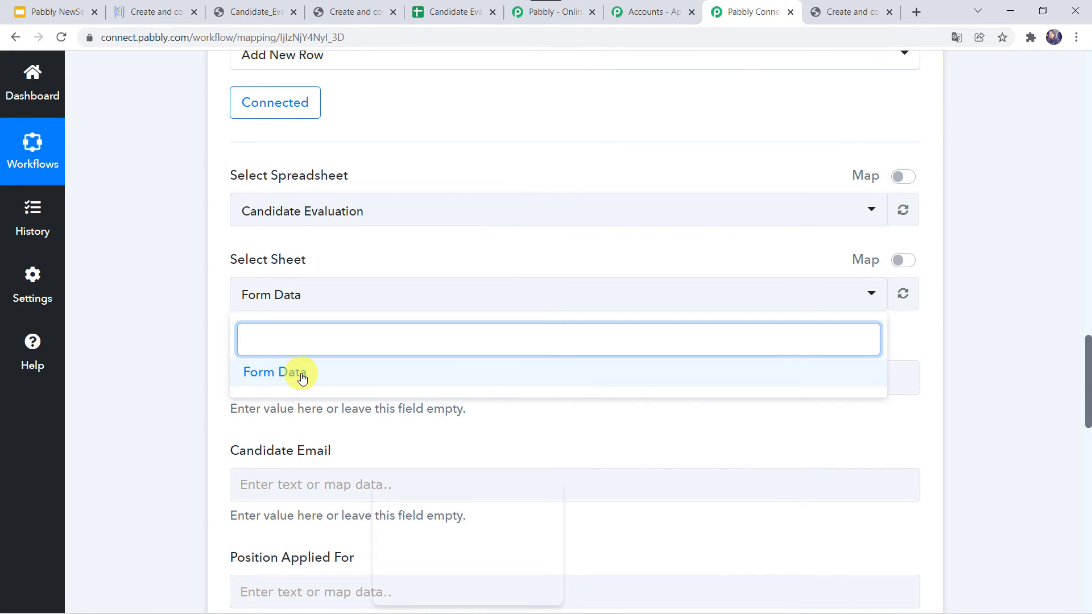
left_click(302, 378)
scroll(174, 360, "down", 2)
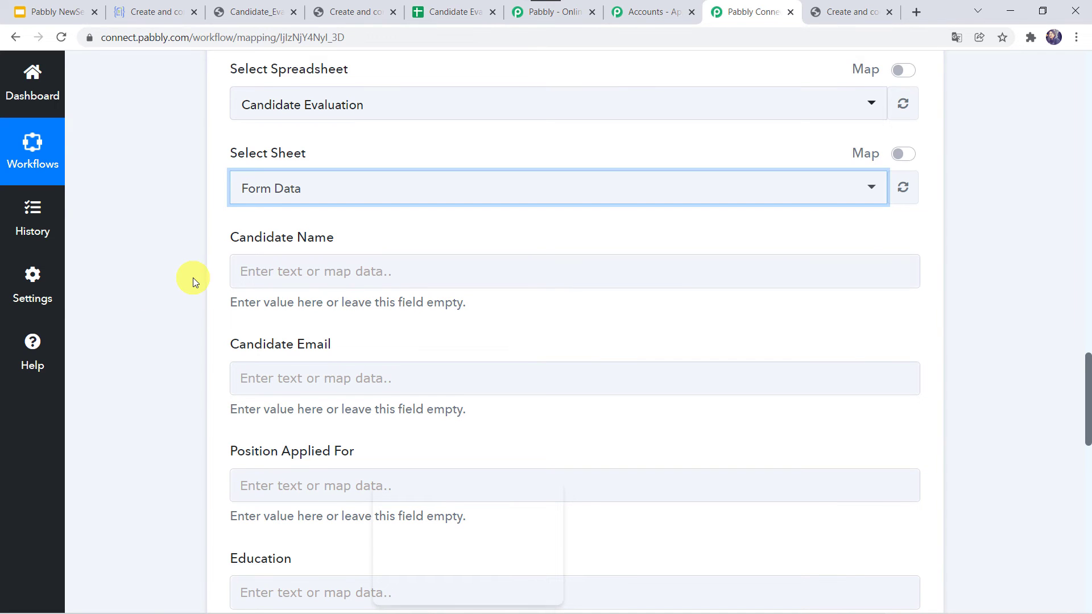
scroll(192, 277, "up", 15)
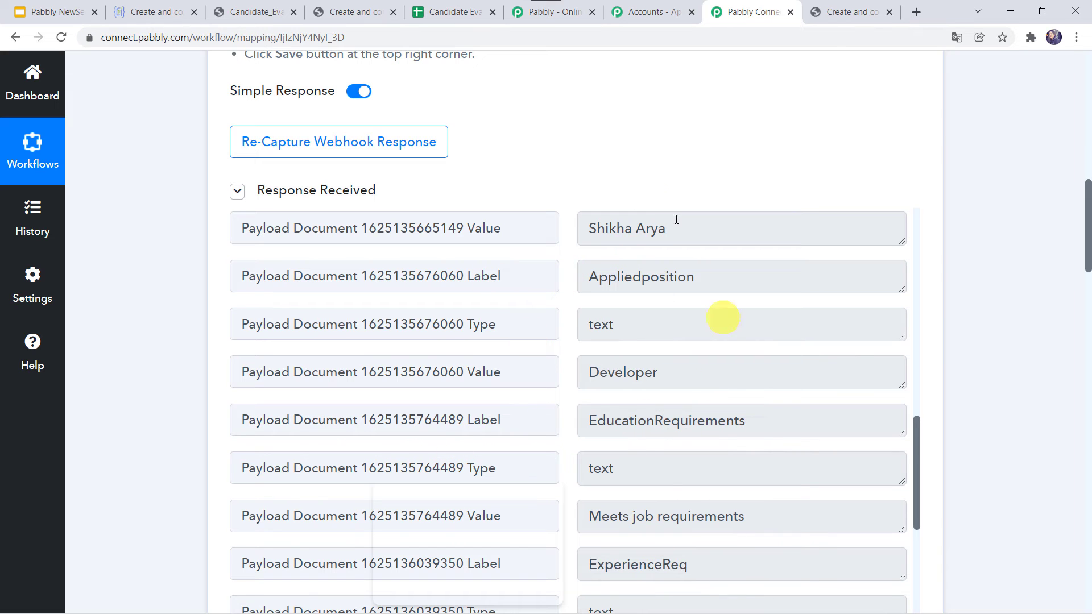
scroll(153, 463, "down", 15)
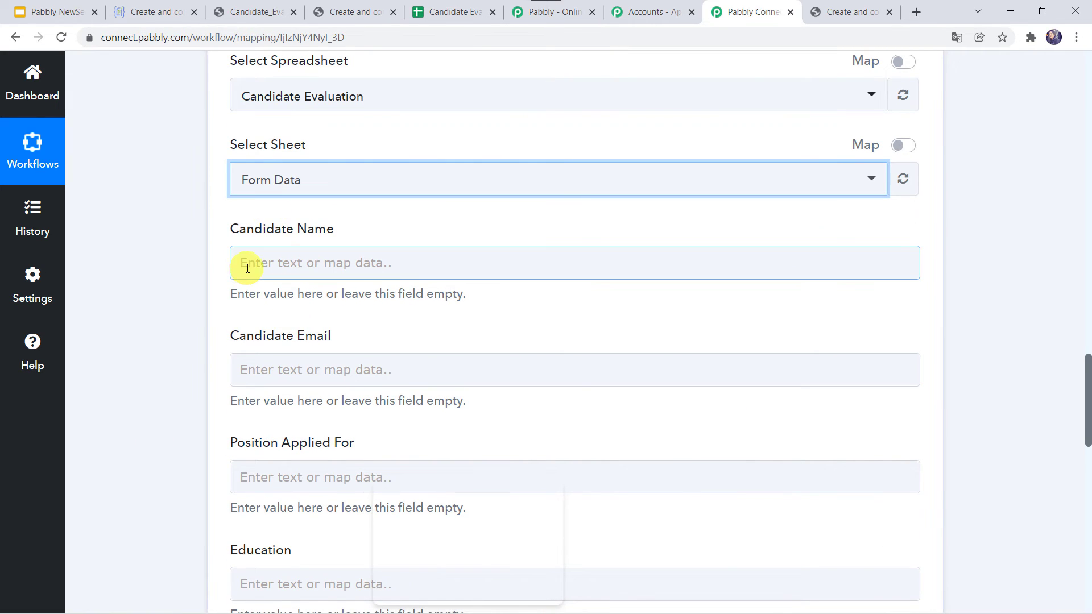
- Map the Crove candidate name and email values into Candidate Name and Candidate Email
left_click(243, 264)
left_click(324, 397)
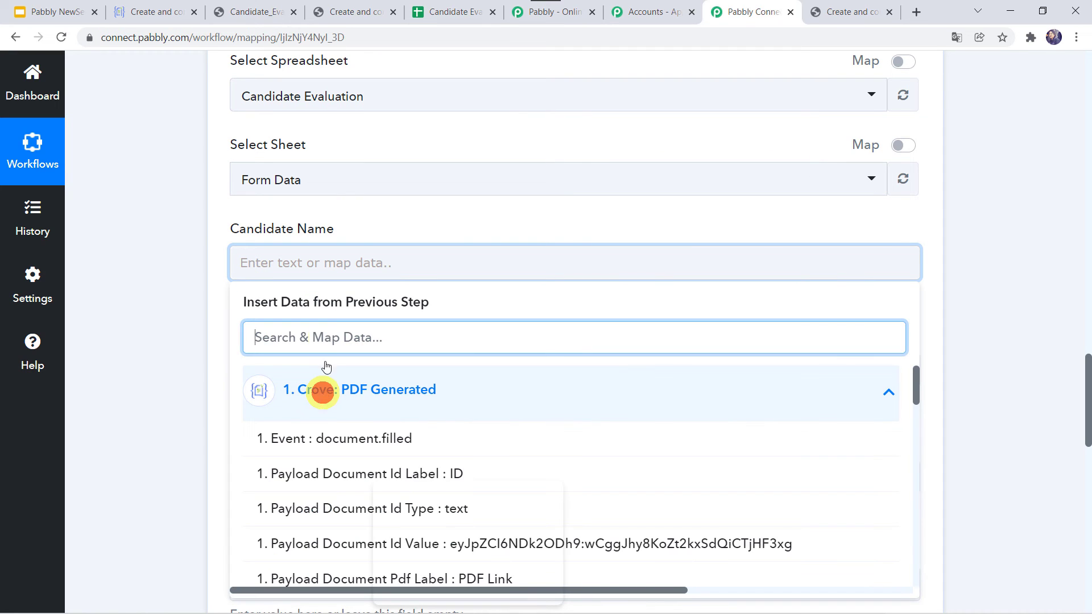
left_click(320, 335)
type("shi")
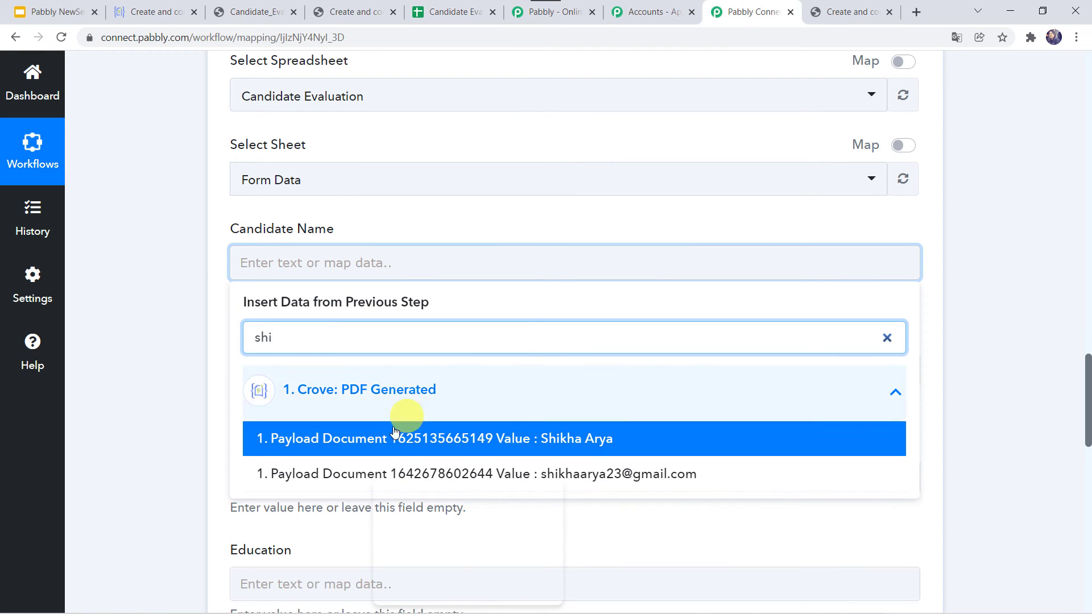
left_click(378, 444)
left_click(111, 386)
scroll(111, 387, "down", 3)
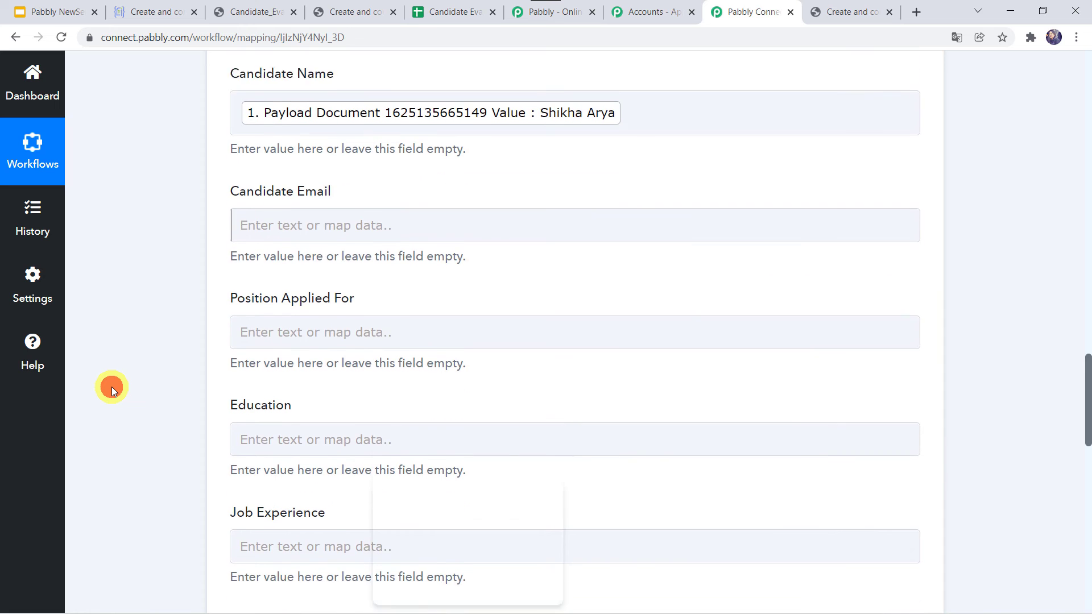
left_click(279, 189)
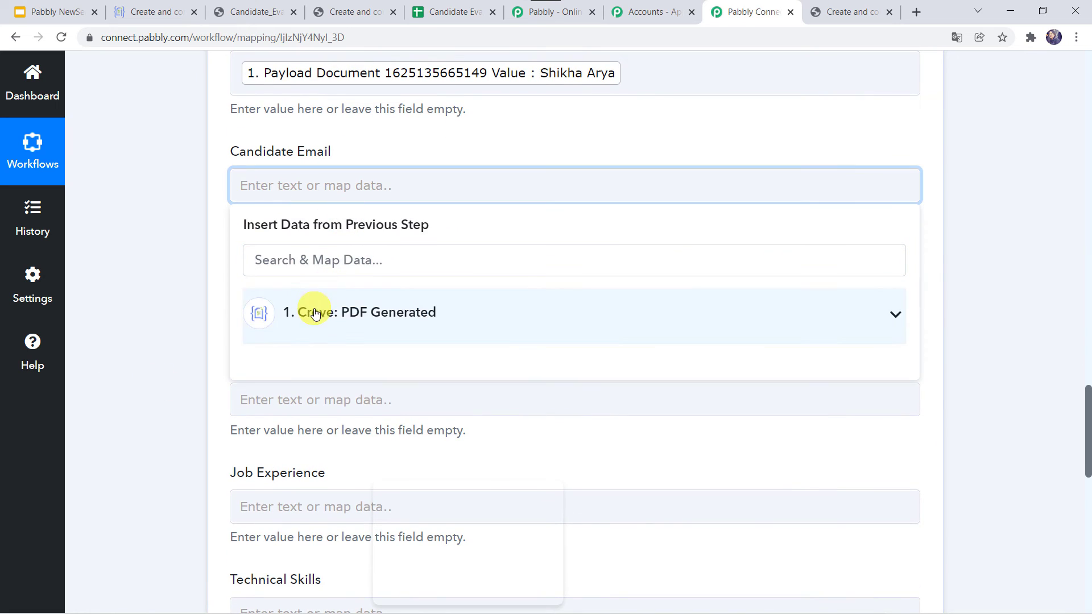
left_click(314, 312)
type("@")
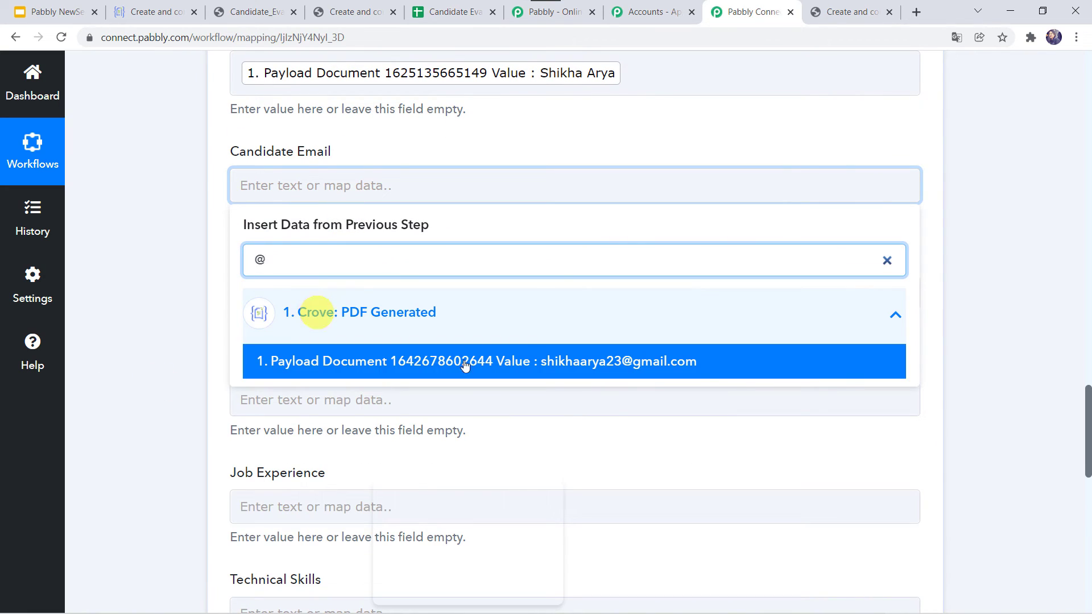
left_click(514, 362)
left_click(149, 329)
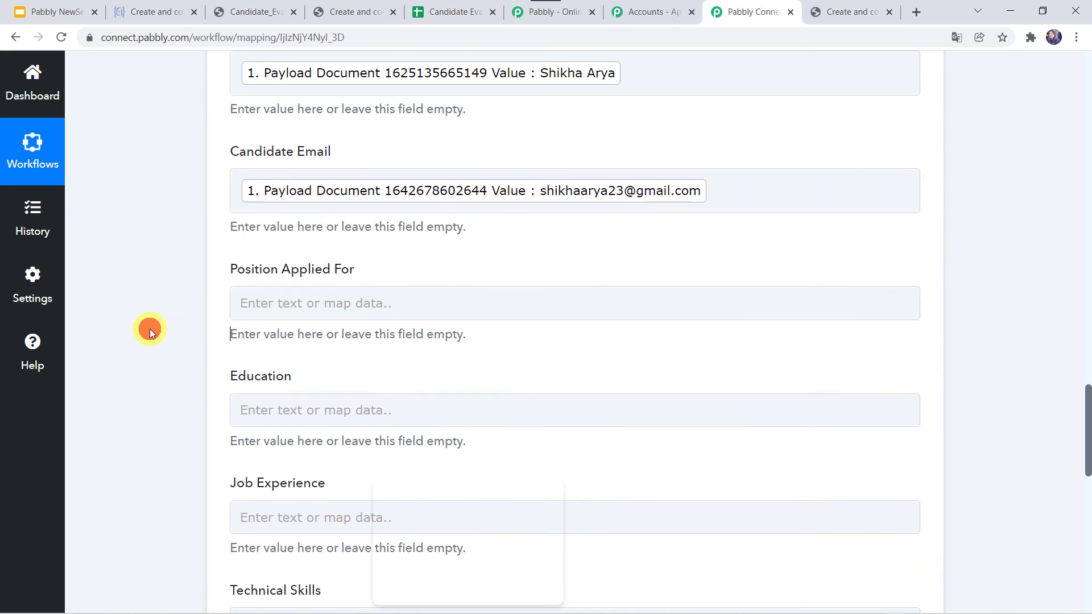
scroll(149, 329, "down", 1)
- Map Developer into Position Applied For and Meets job requirements into Education
left_click(264, 230)
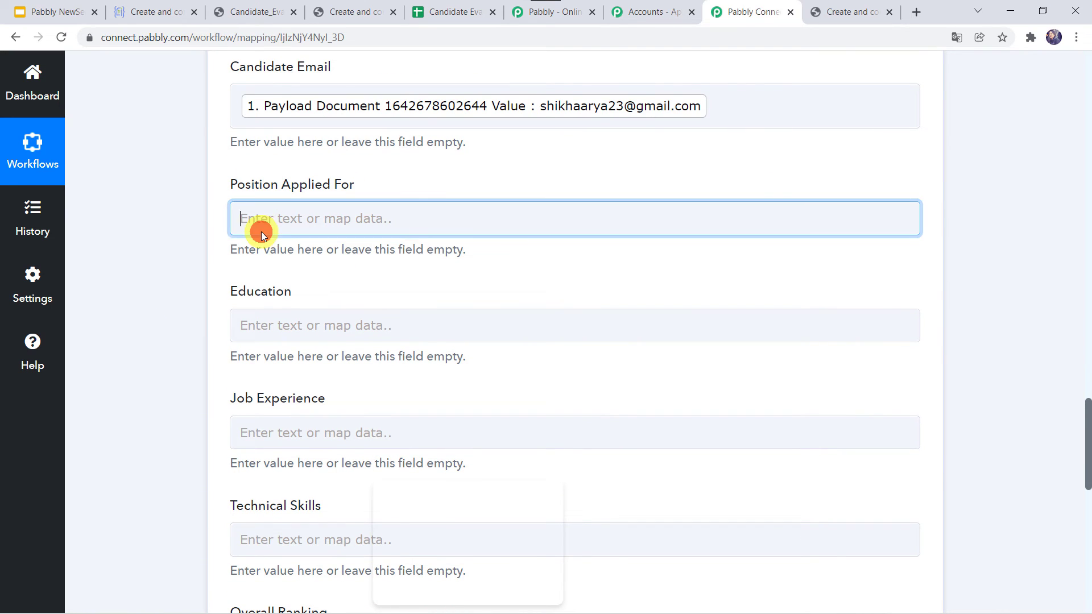
left_click(320, 364)
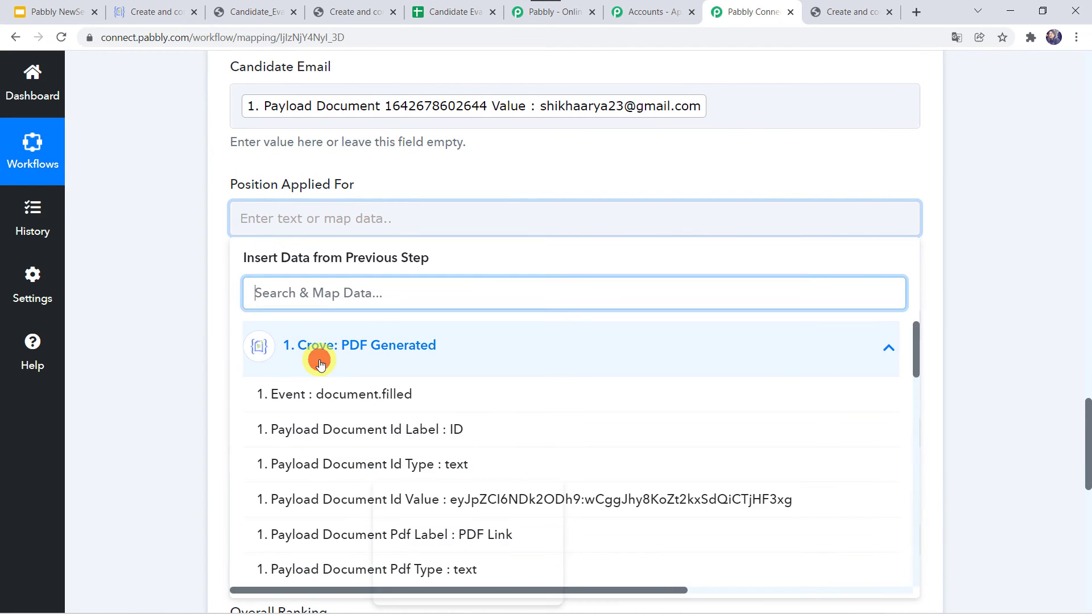
type("De")
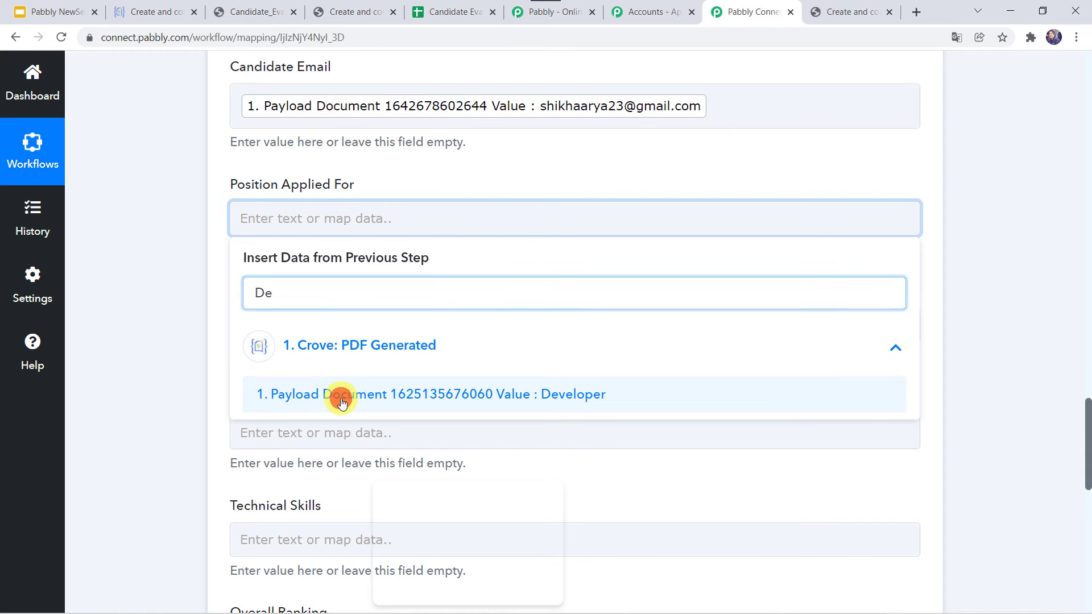
left_click(346, 398)
left_click(191, 396)
scroll(191, 396, "down", 1)
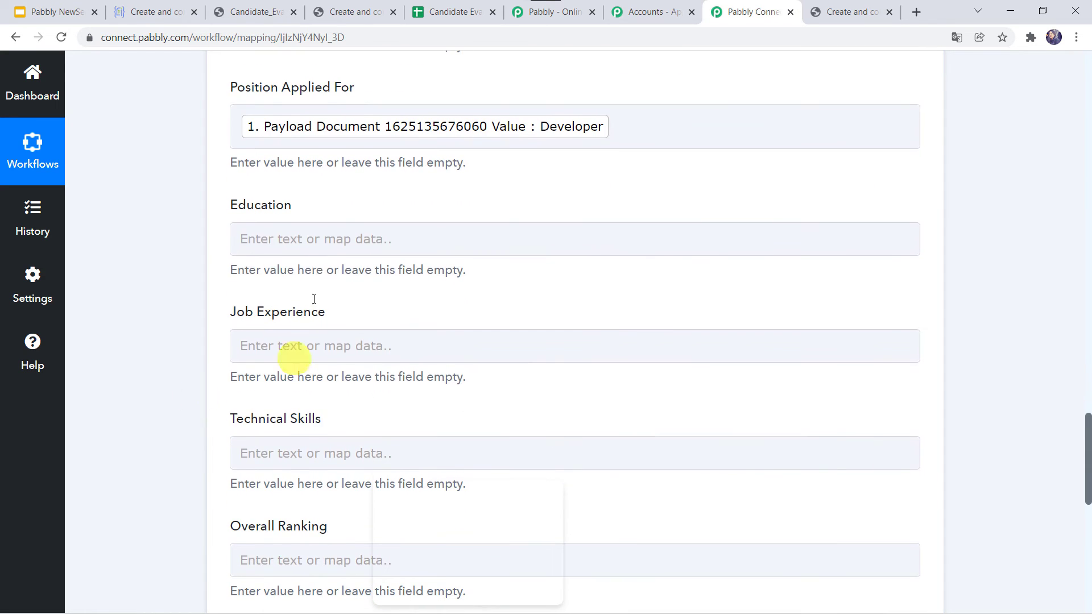
left_click(262, 241)
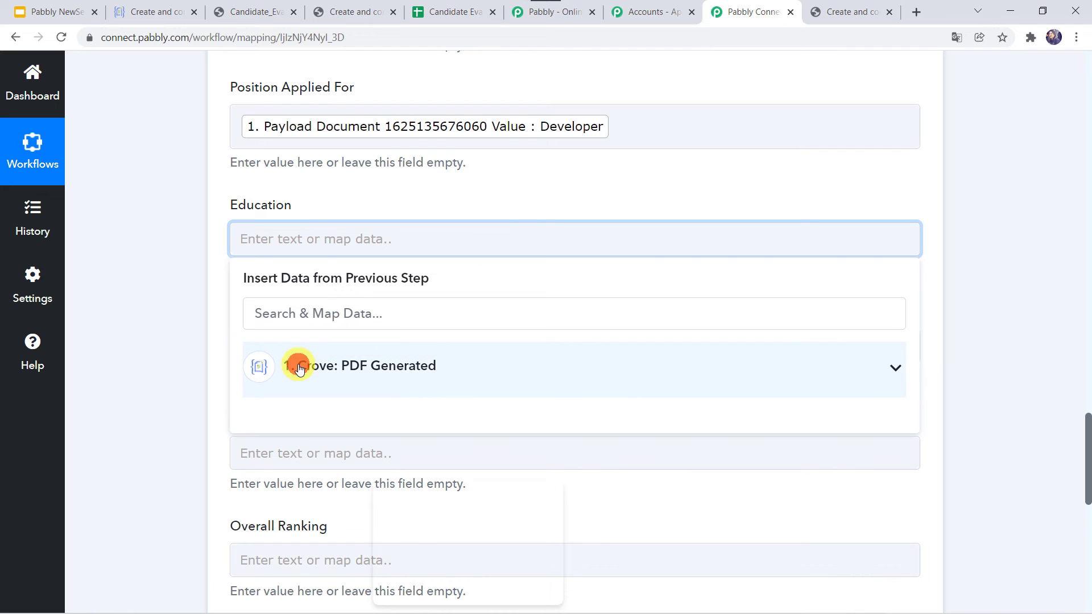
left_click(295, 366)
scroll(320, 501, "down", 5)
scroll(323, 503, "down", 5)
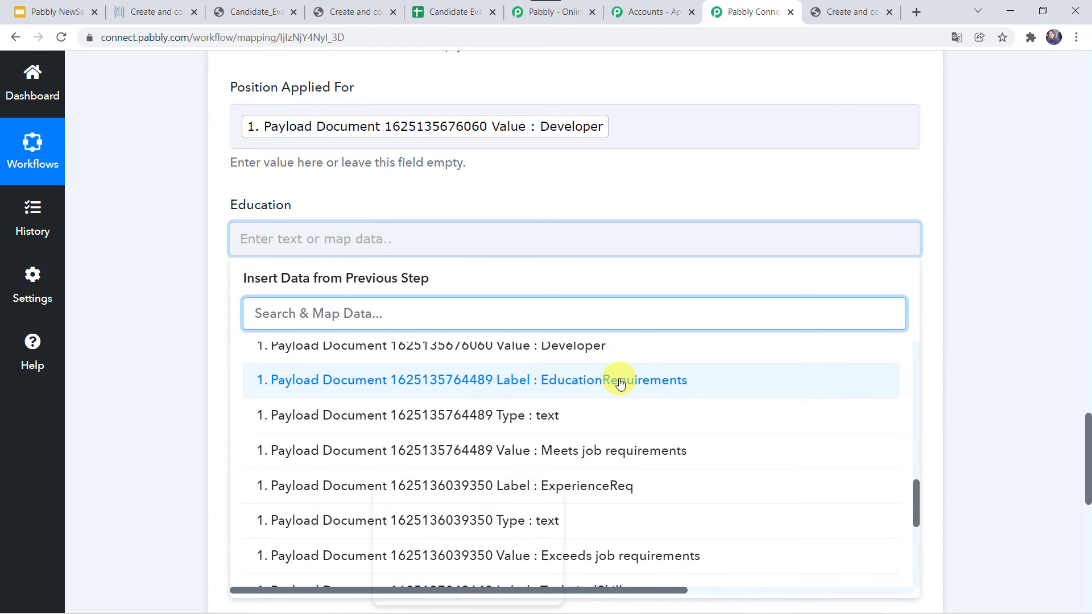
left_click(612, 453)
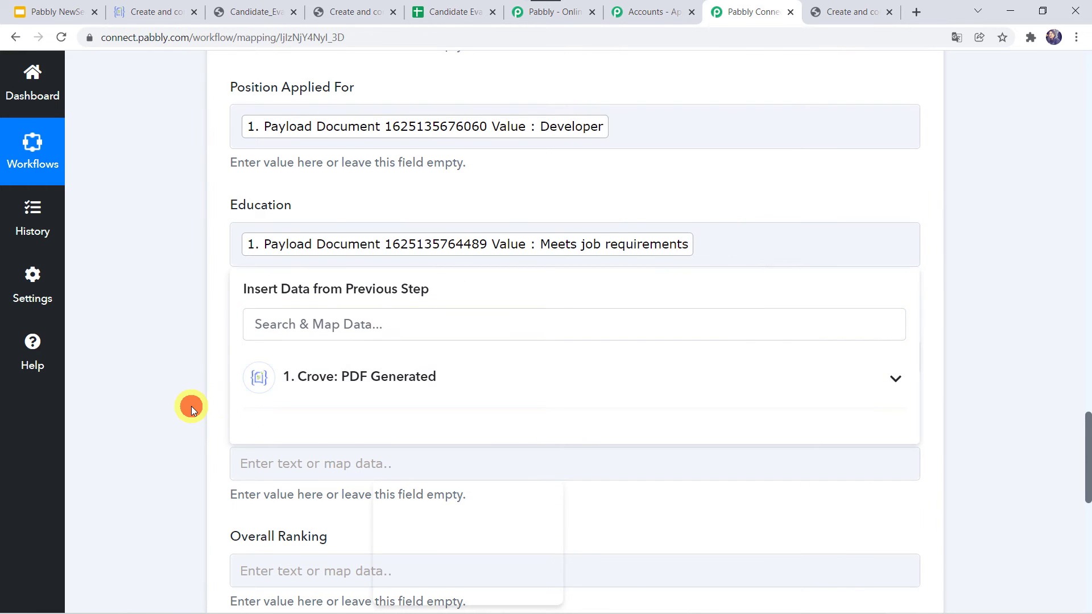
left_click(191, 406)
scroll(191, 406, "down", 2)
- Map the Exceeds job requirements answer into Job Experience
left_click(254, 225)
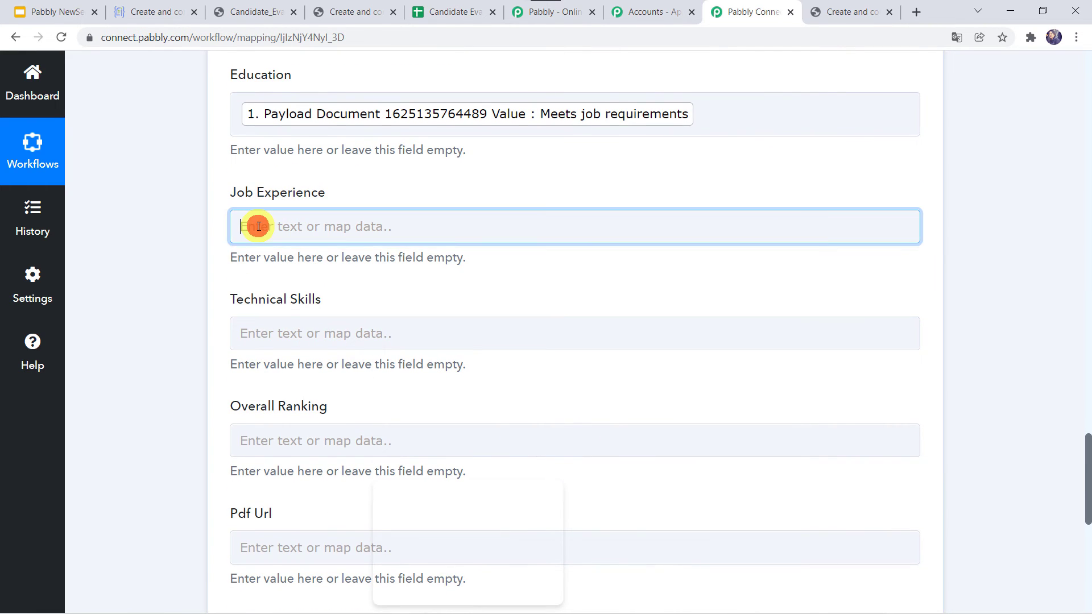
left_click(347, 347)
scroll(398, 472, "down", 10)
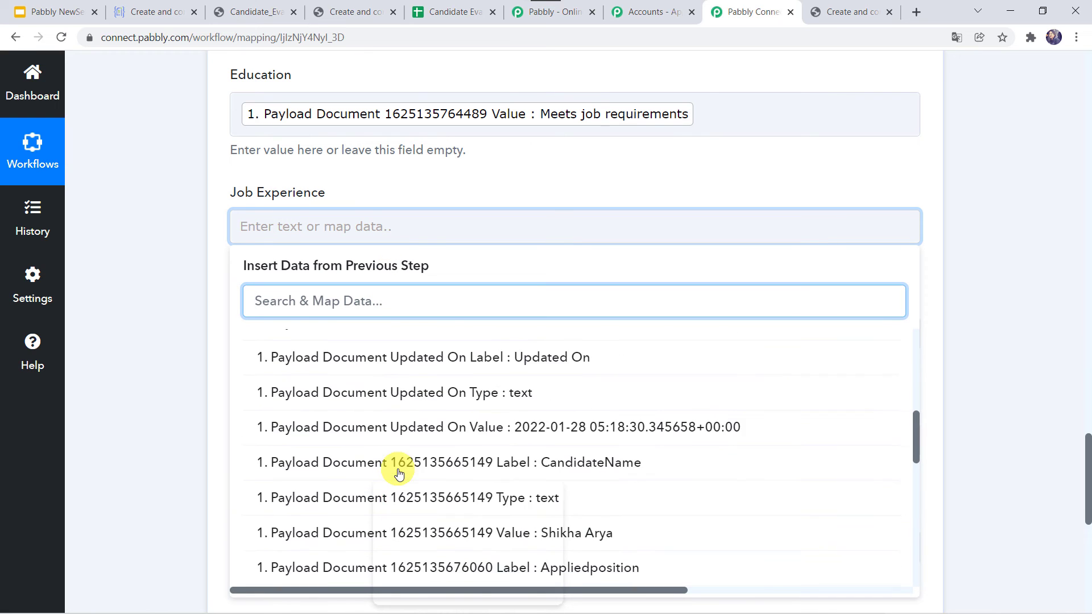
scroll(398, 473, "down", 2)
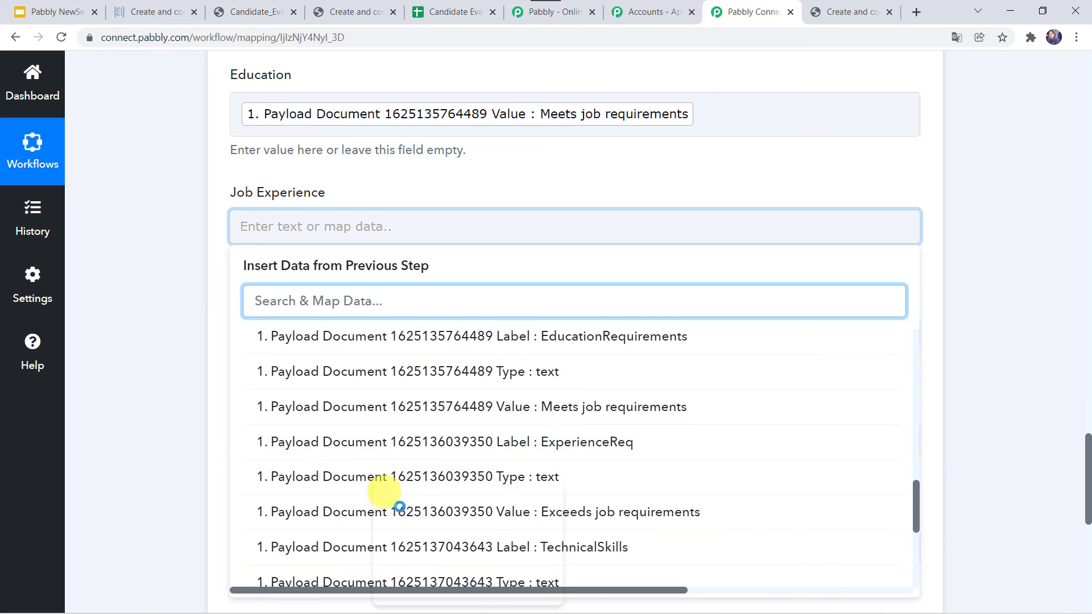
left_click(618, 513)
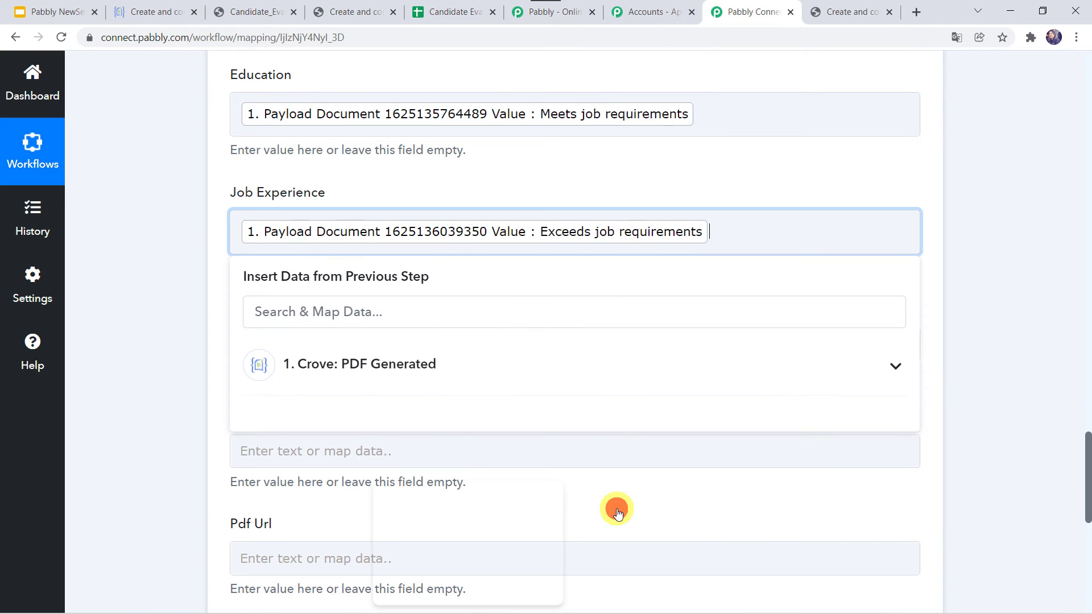
left_click(191, 452)
scroll(191, 452, "down", 3)
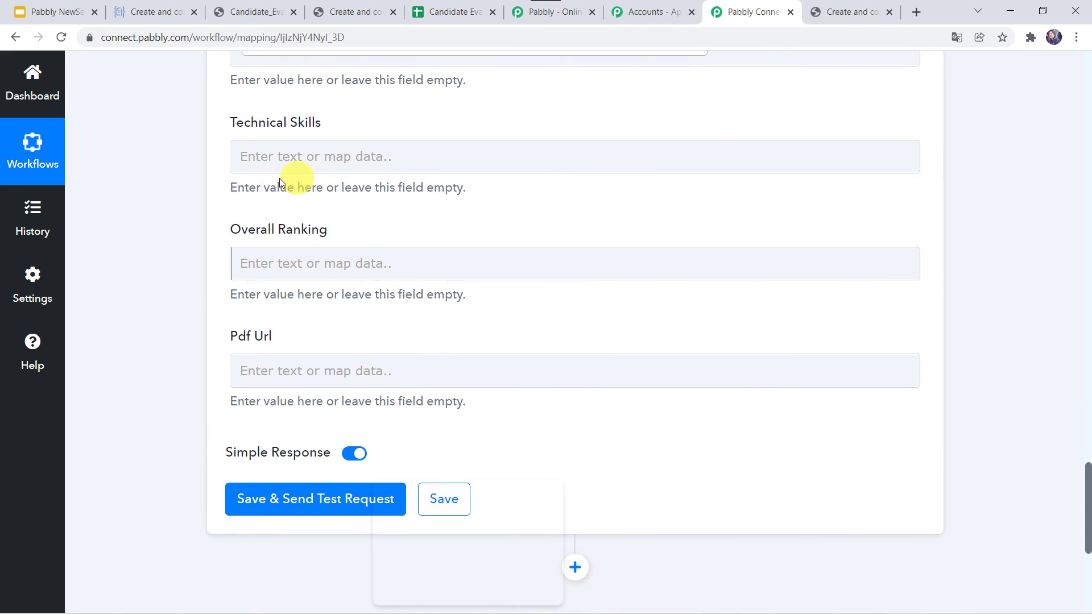
- Map the Meets job requirements answer into Technical Skills
left_click(279, 150)
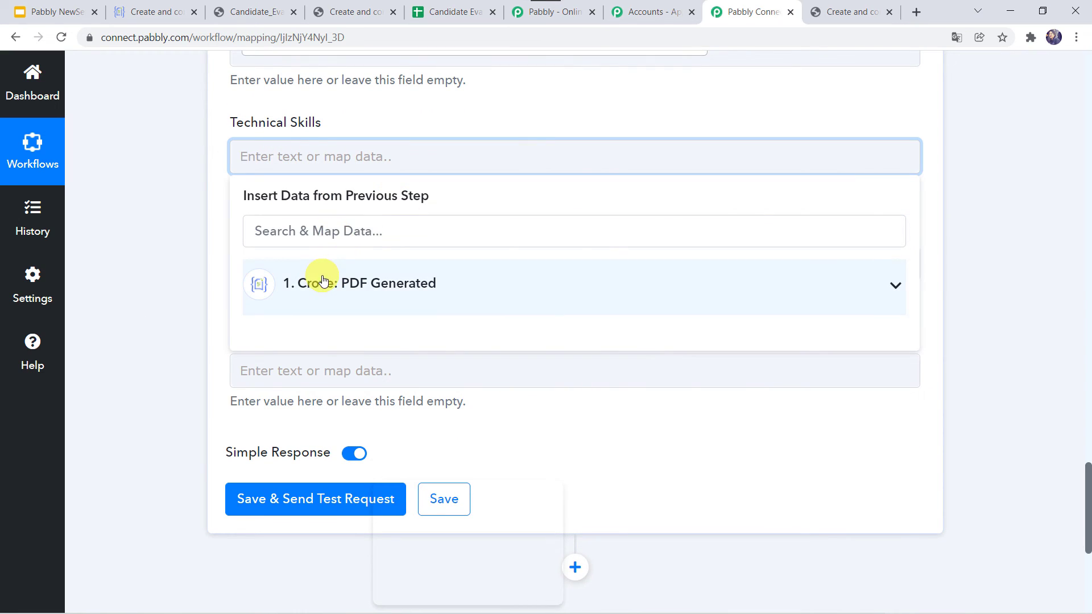
left_click(318, 283)
scroll(378, 467, "down", 5)
scroll(381, 469, "down", 5)
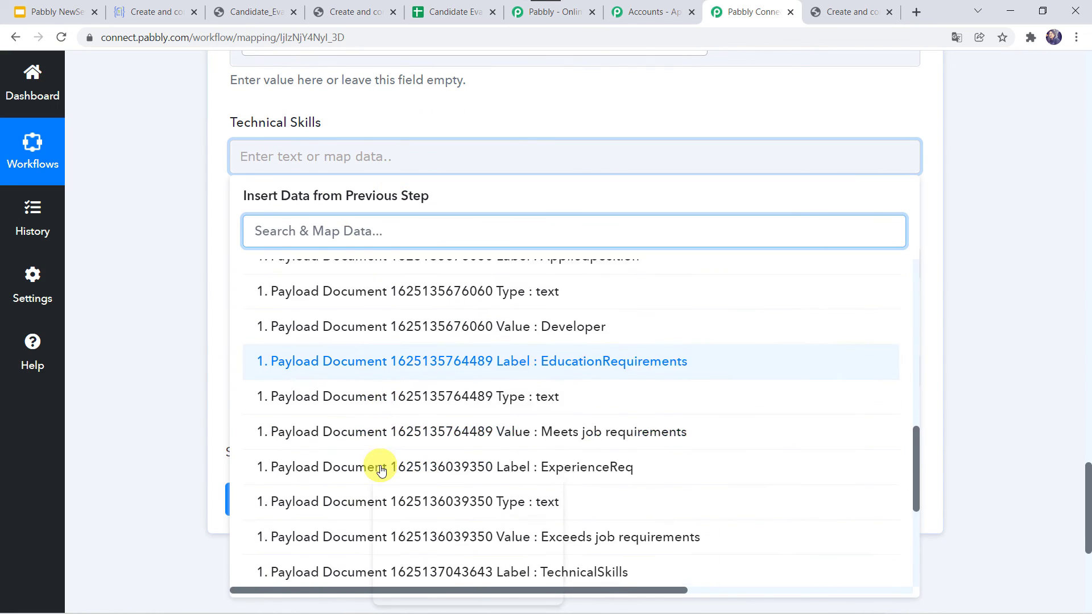
scroll(381, 470, "down", 1)
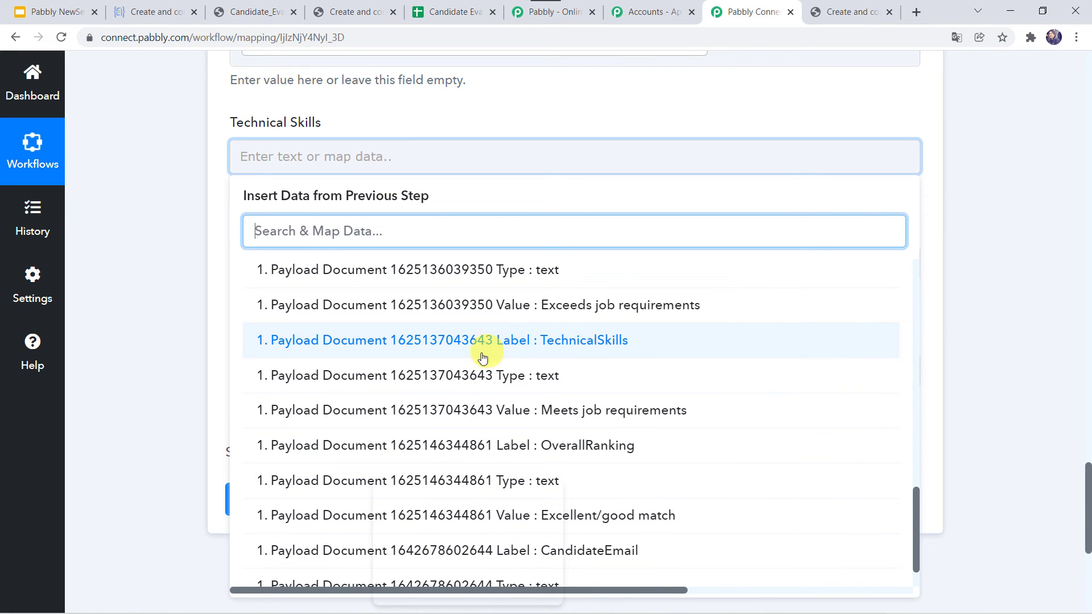
left_click(586, 417)
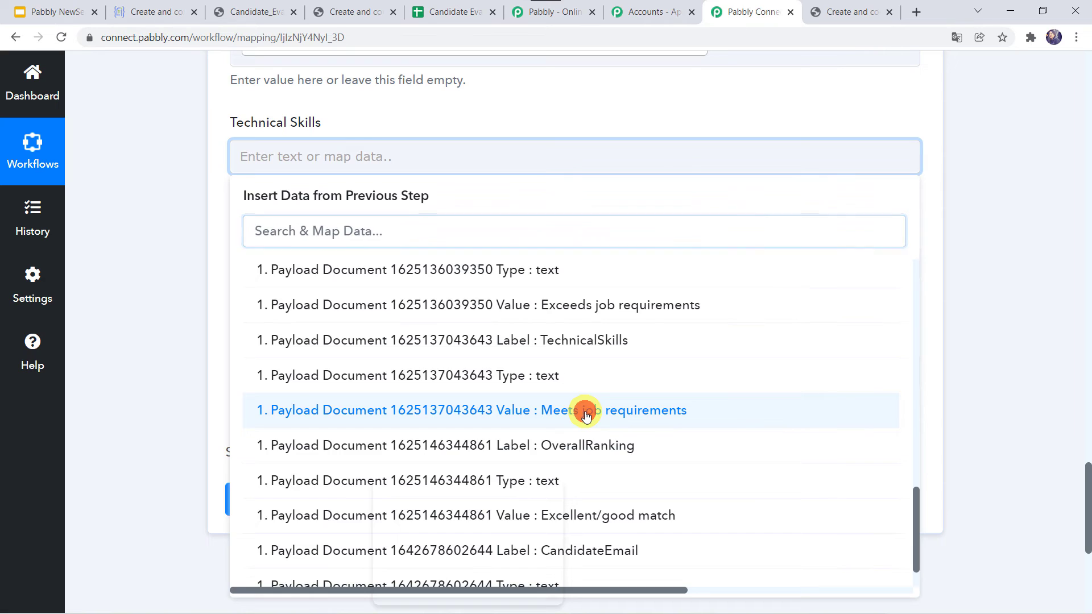
left_click(120, 372)
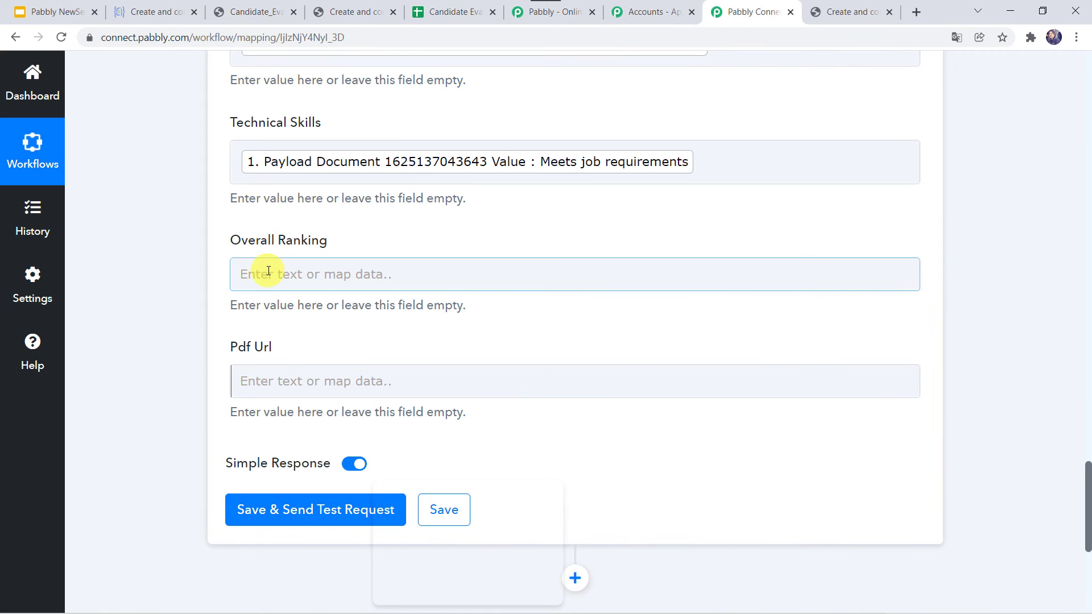
- Map the Excellent/good match answer into Overall Ranking
left_click(244, 274)
left_click(338, 404)
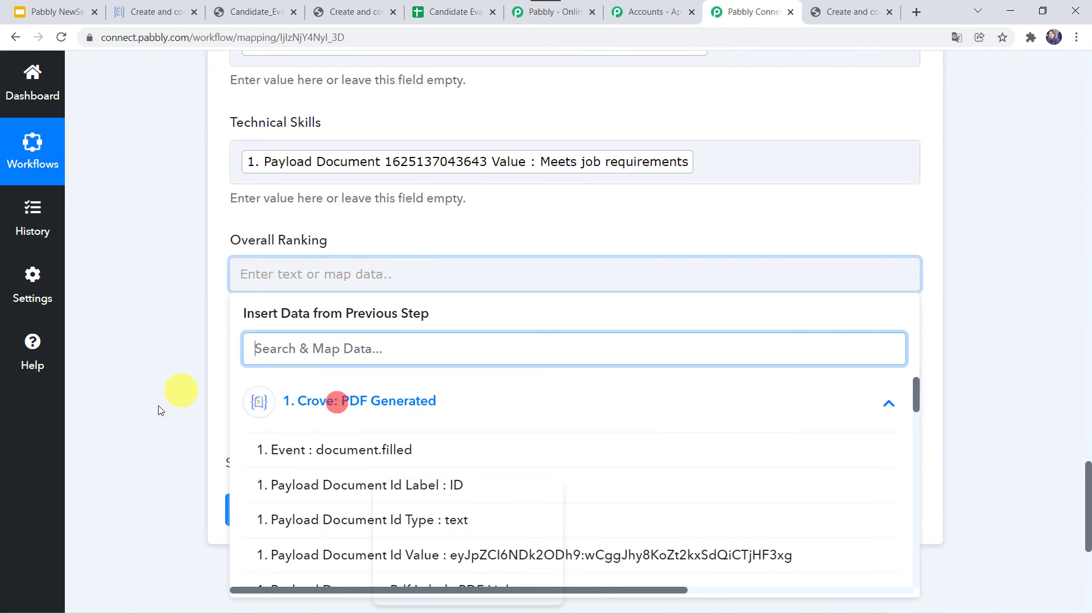
scroll(145, 244, "down", 4)
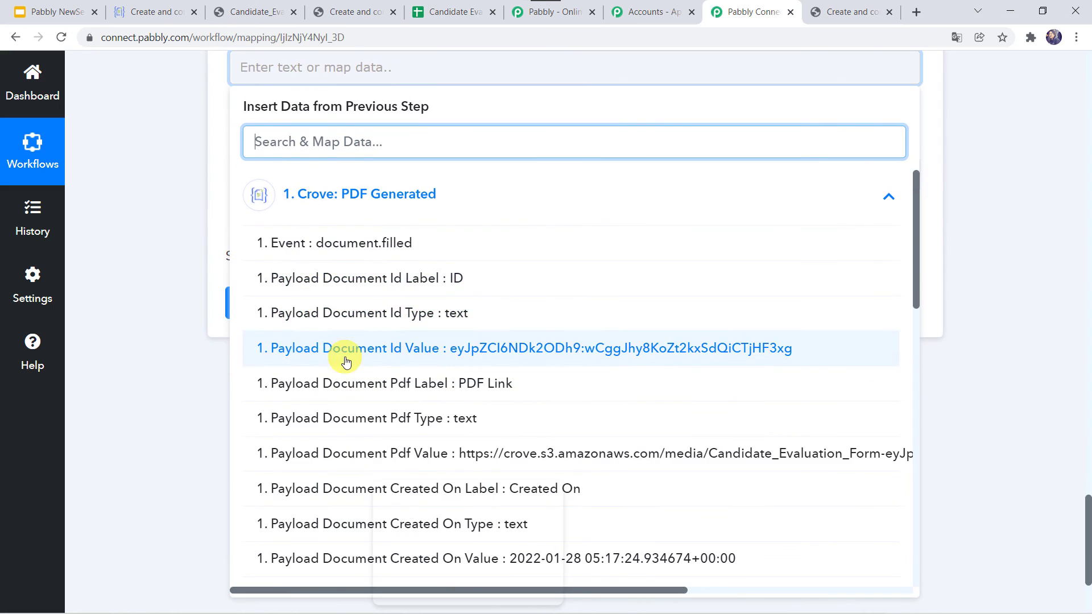
scroll(346, 361, "down", 6)
scroll(346, 361, "down", 5)
scroll(345, 360, "down", 2)
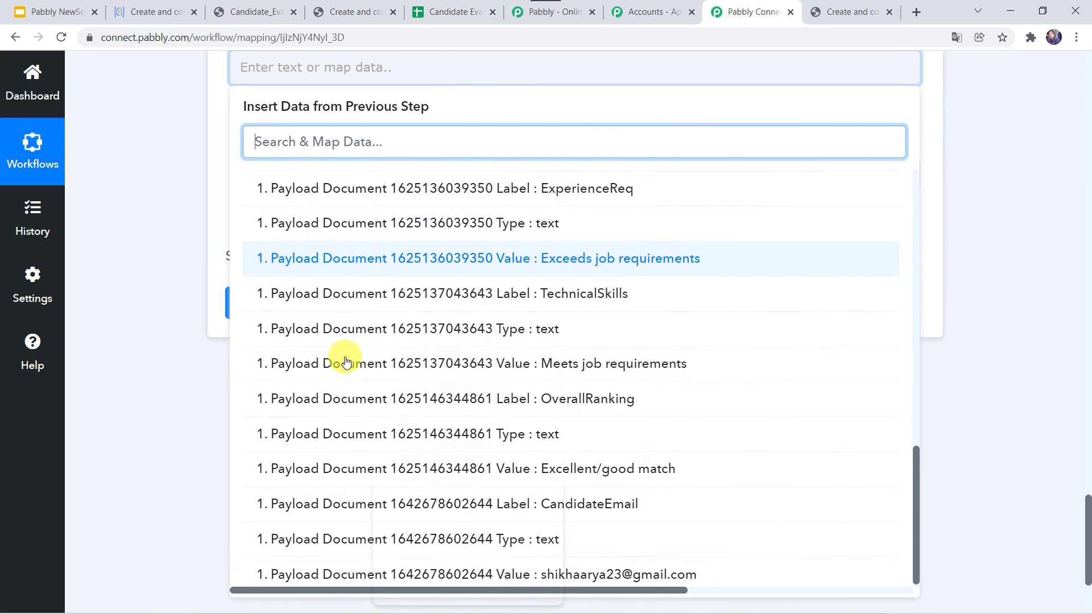
scroll(509, 405, "down", 1)
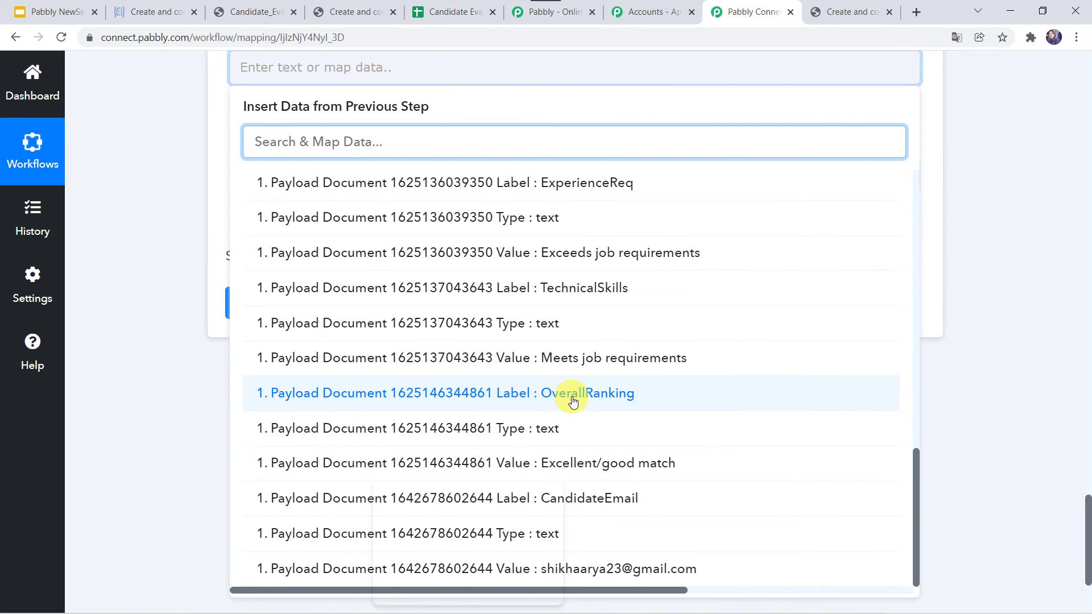
left_click(576, 465)
left_click(120, 295)
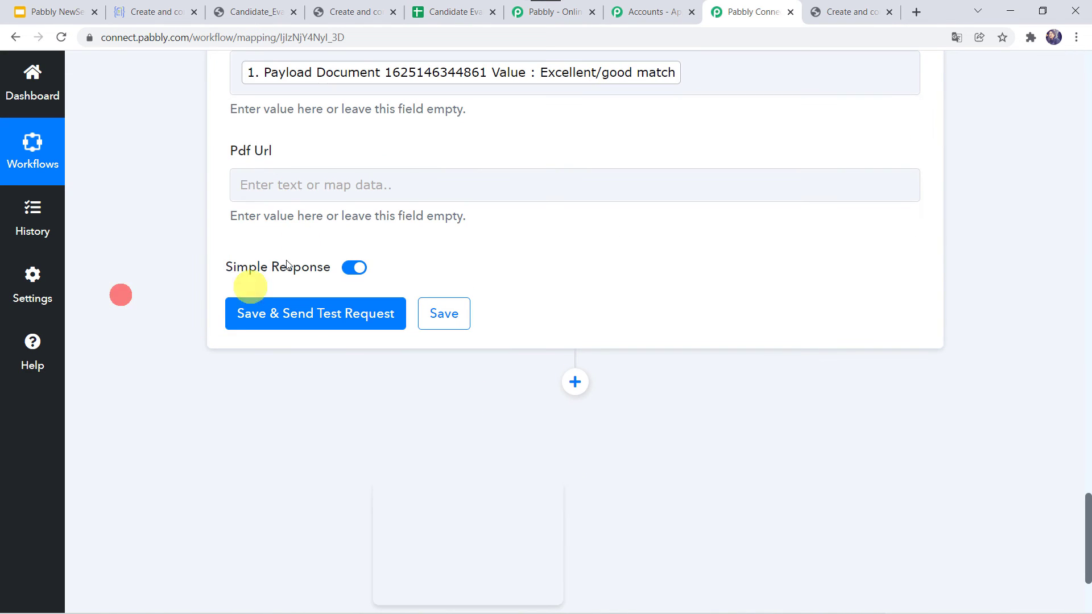
- Map the generated PDF link (Pdf Value) into Pdf Url
left_click(259, 193)
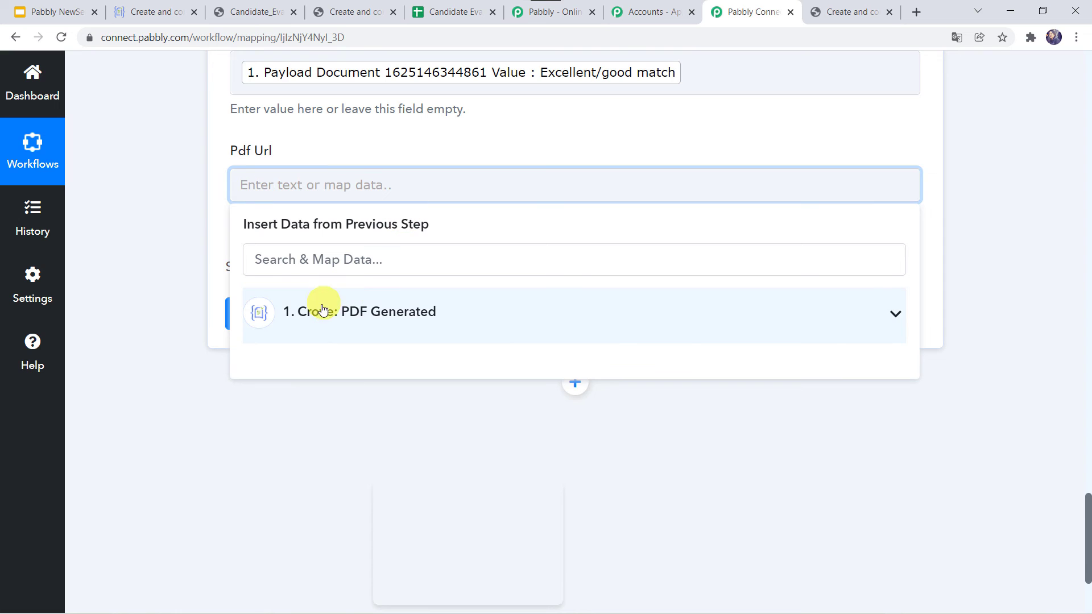
left_click(322, 309)
scroll(443, 453, "down", 3)
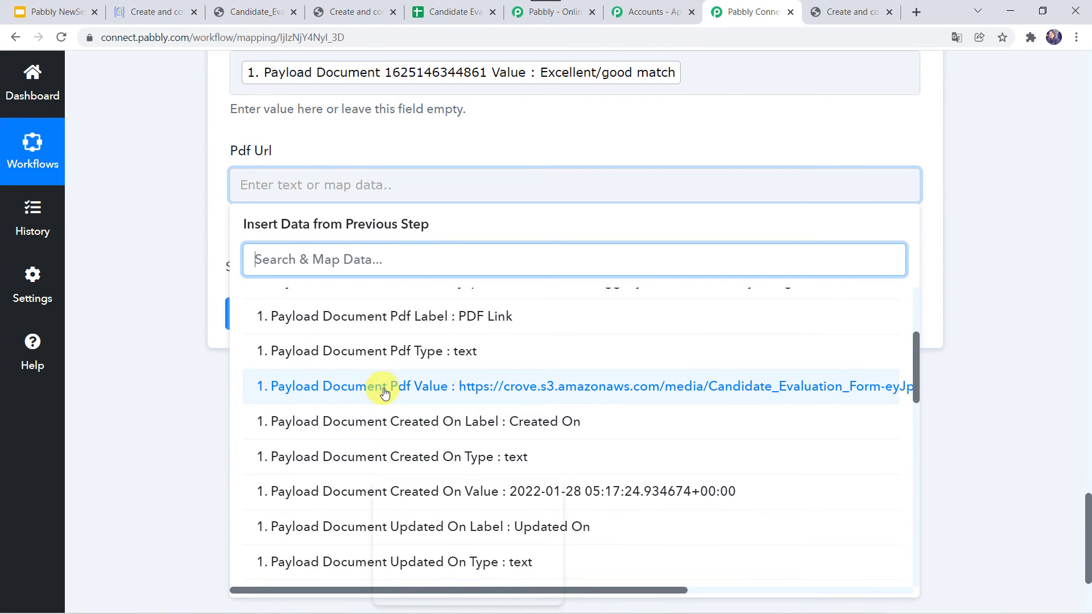
left_click(551, 392)
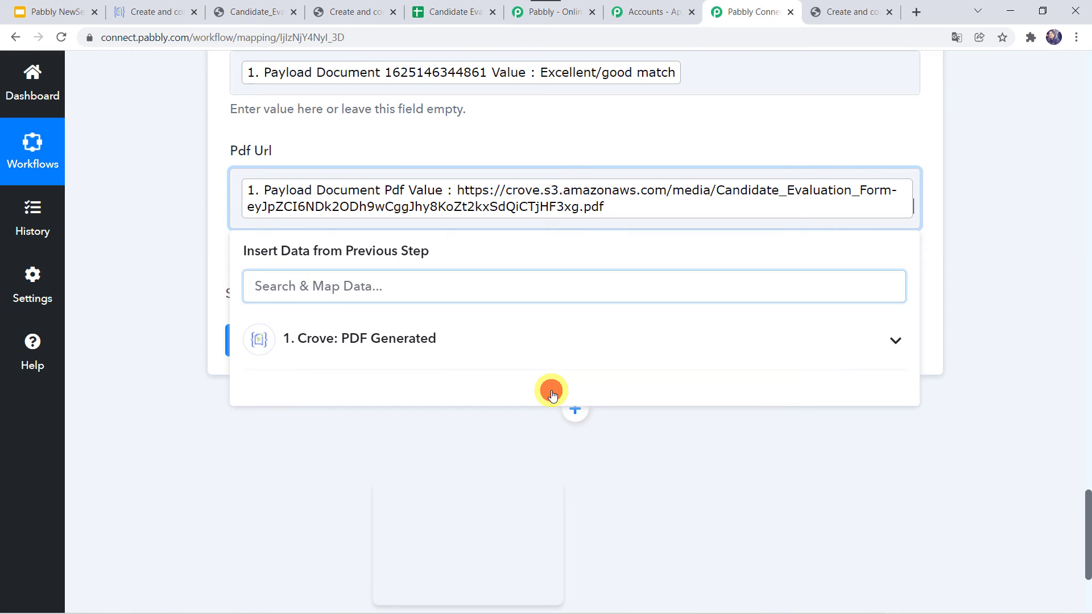
left_click(192, 243)
- Save the step and send a test row to the Form Data sheet
scroll(192, 244, "up", 10)
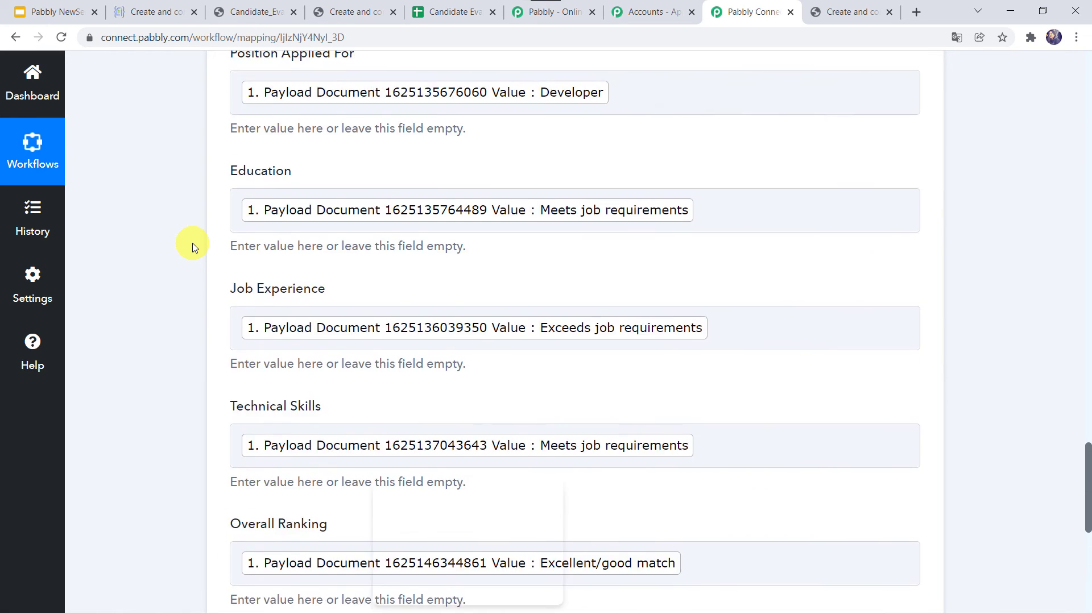
scroll(192, 243, "down", 4)
scroll(192, 244, "down", 6)
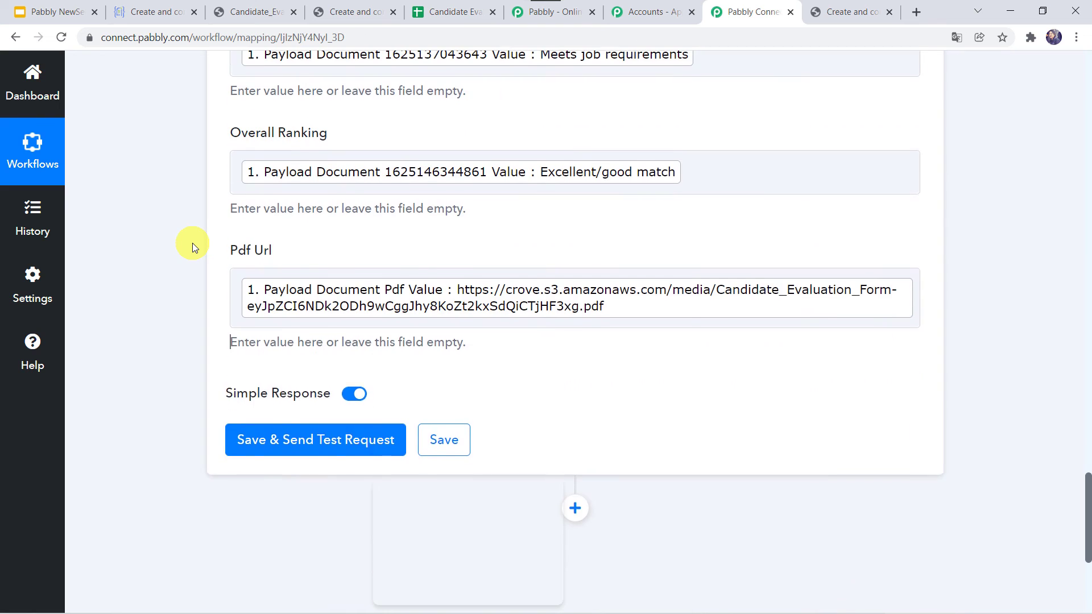
left_click(348, 452)
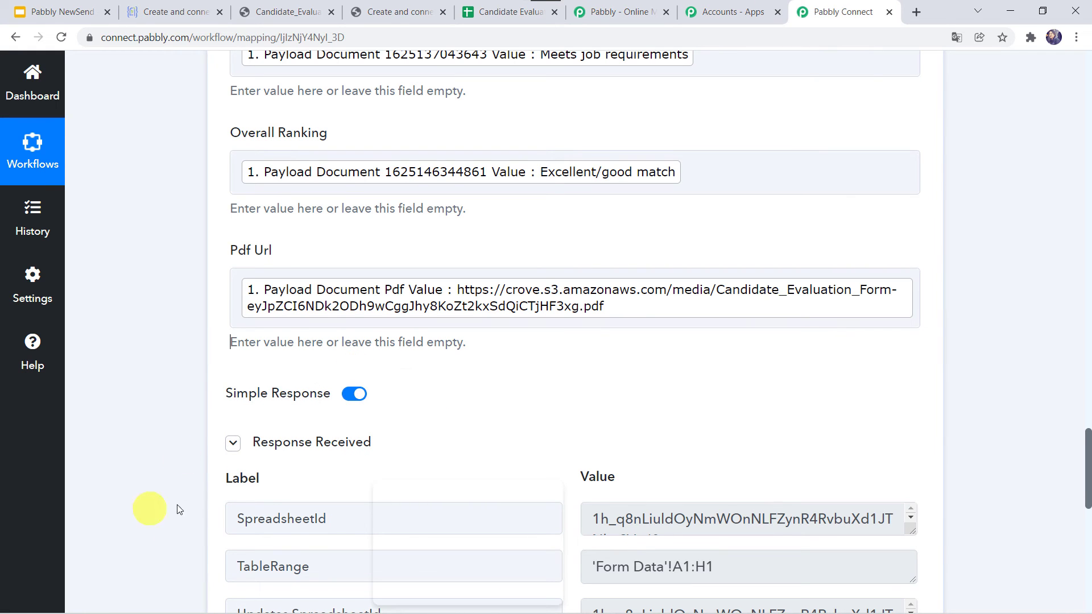
- Confirm the test response shows 1 row and 8 cells added, then switch to the Candidate Evaluation sheet
scroll(172, 505, "down", 4)
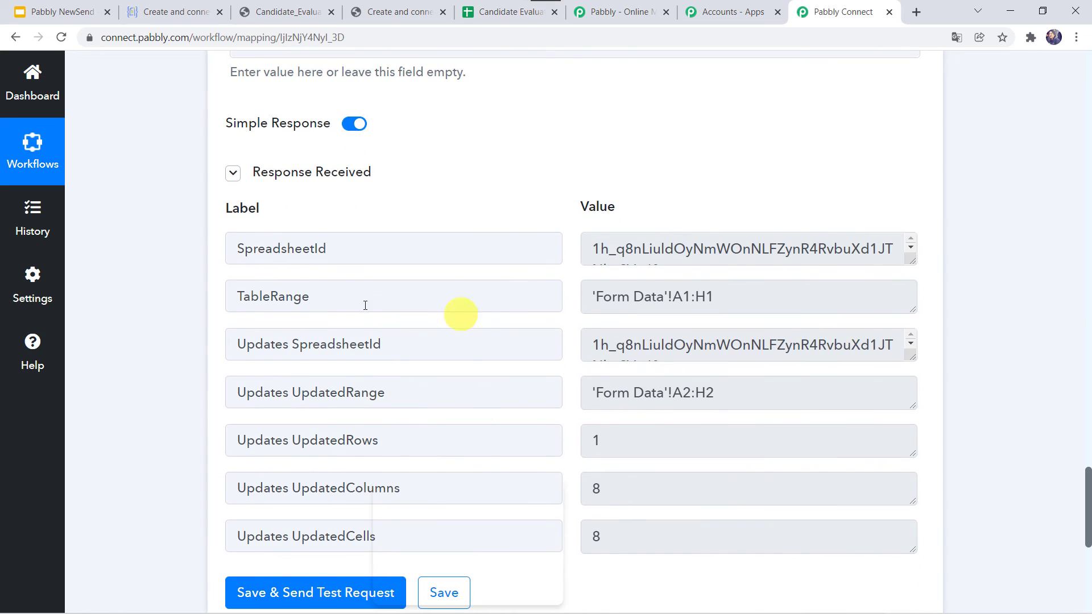
left_click(489, 20)
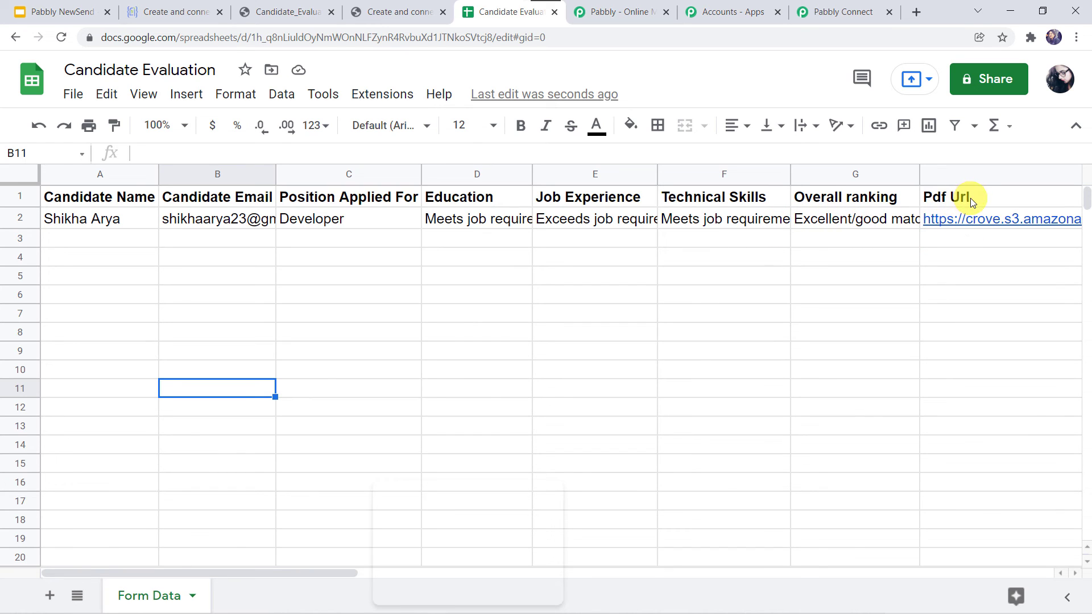
- Open the generated Candidate Evaluation Form PDF from the Pdf Url link in cell H2
left_click(954, 221)
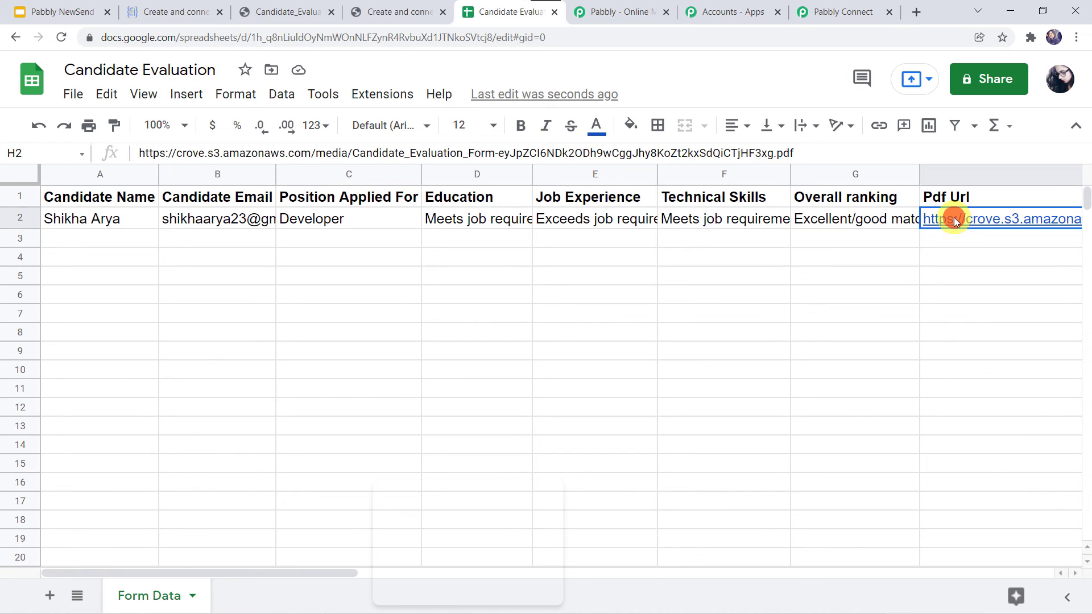
double_click(953, 217)
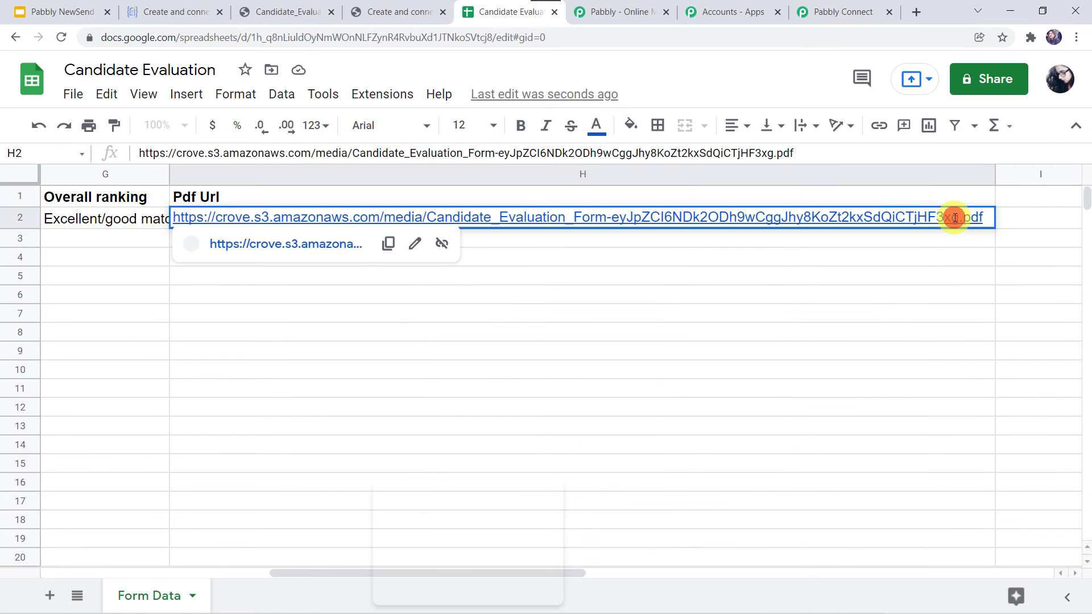
left_click(330, 244)
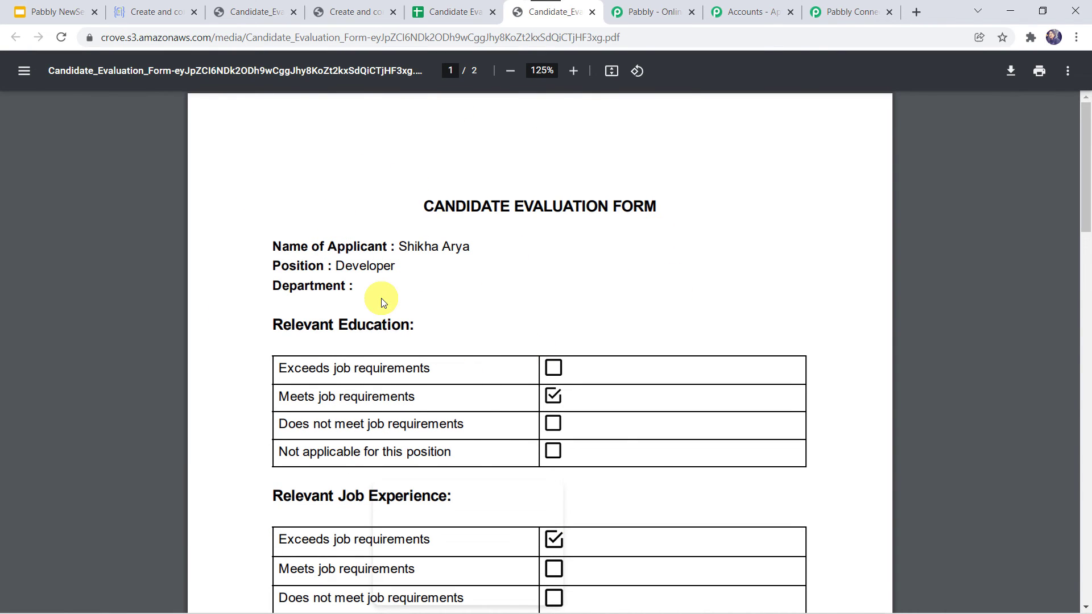
- Check the PDF's ticked answers for the Developer candidate, then return to the Pabbly Connect workflow
scroll(381, 299, "down", 1)
scroll(380, 299, "up", 1)
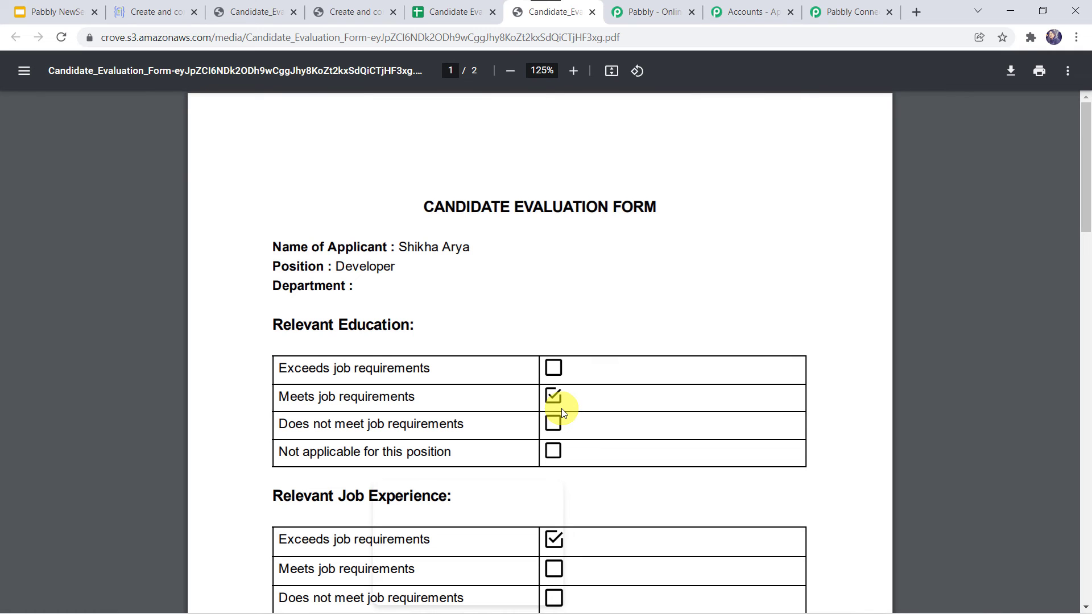
left_click(861, 11)
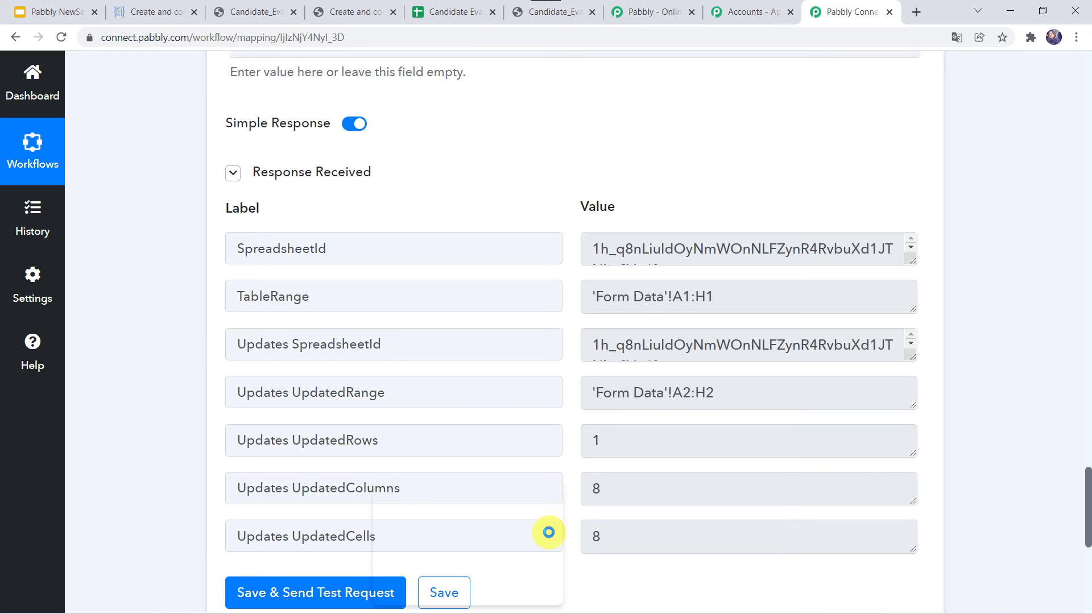
- Save the Google Sheets Add New Row action step with its field mappings
scroll(434, 308, "down", 6)
left_click(448, 263)
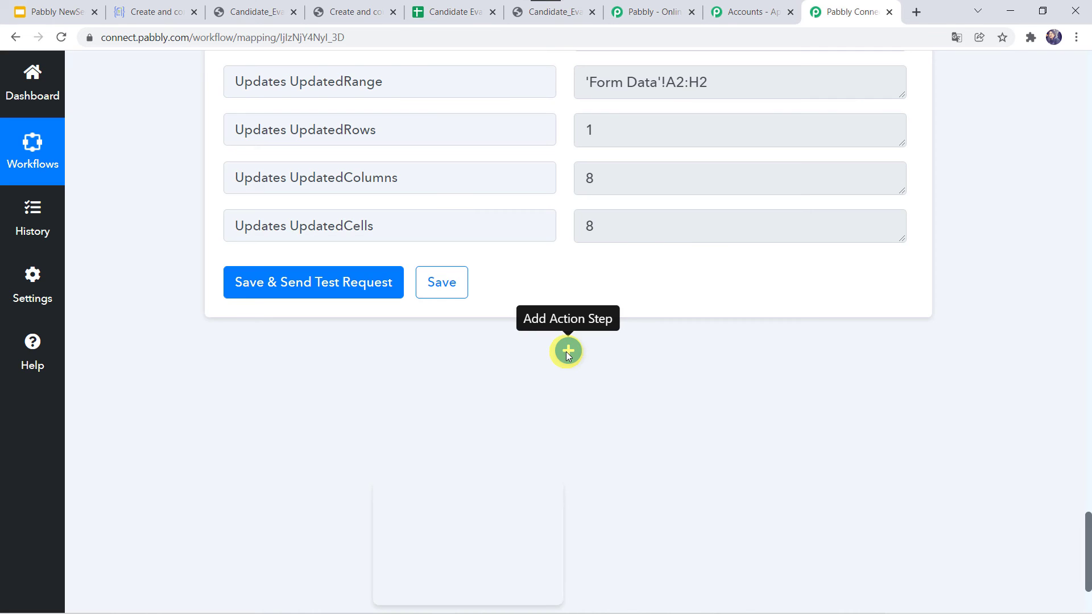
scroll(567, 353, "up", 5)
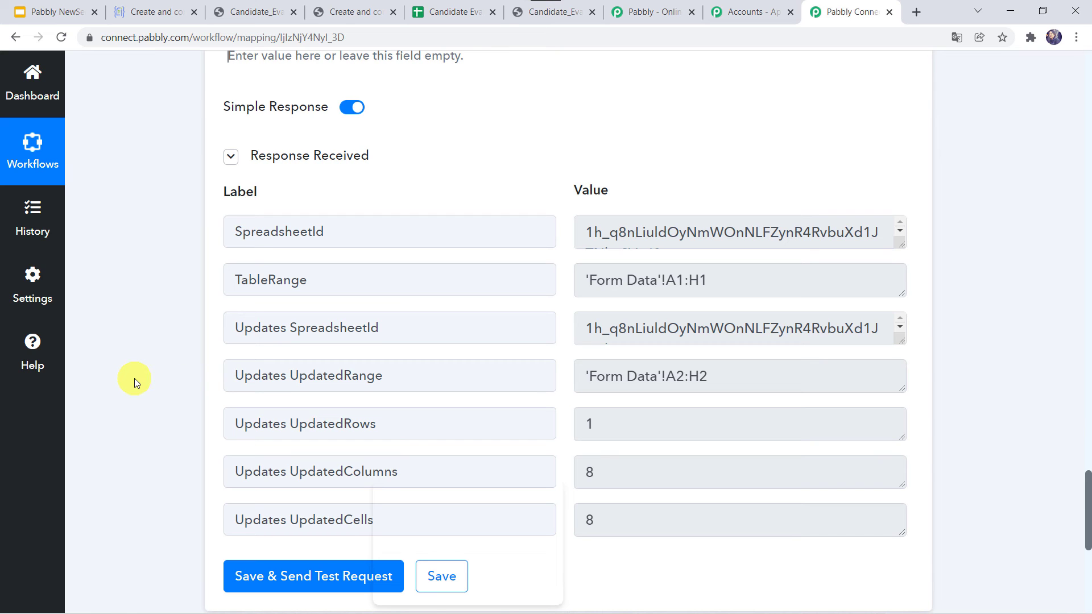
- Fill in the new candidate's name and e-mail address on the Crove evaluation form
left_click(355, 11)
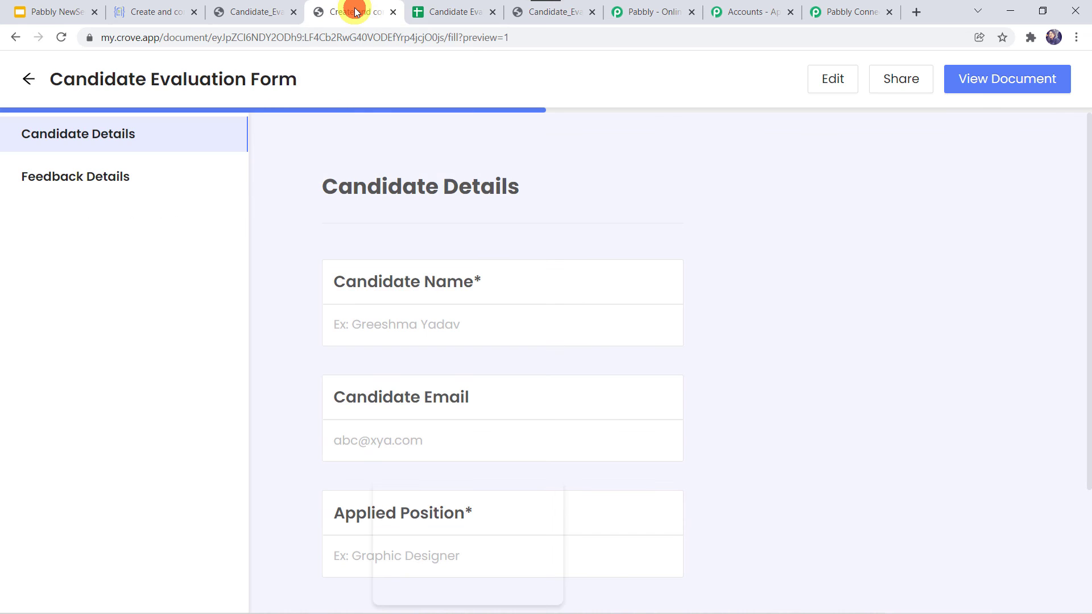
left_click(379, 326)
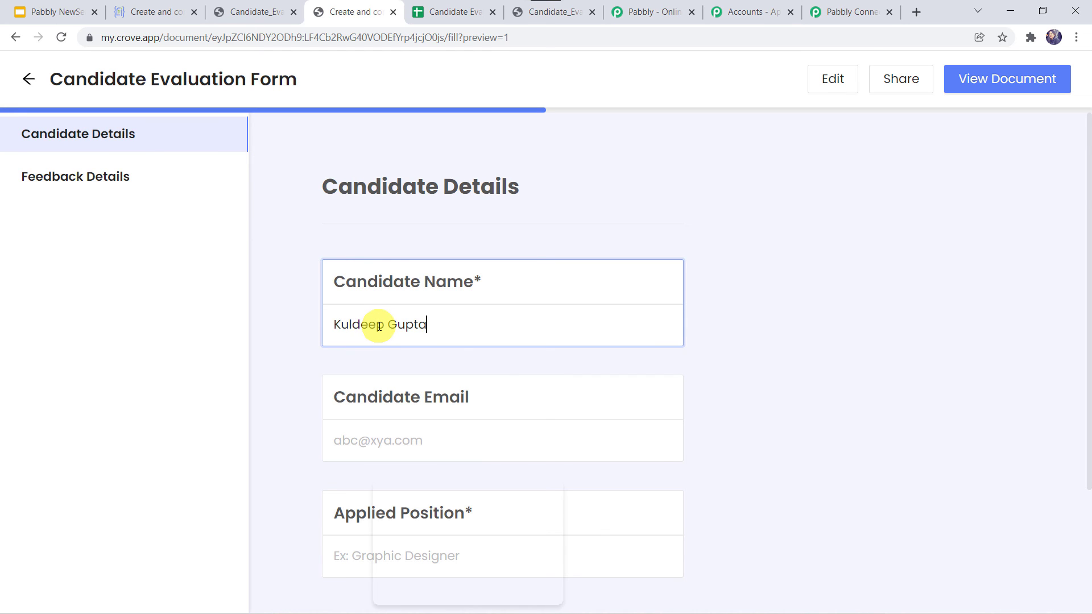
key("Tab")
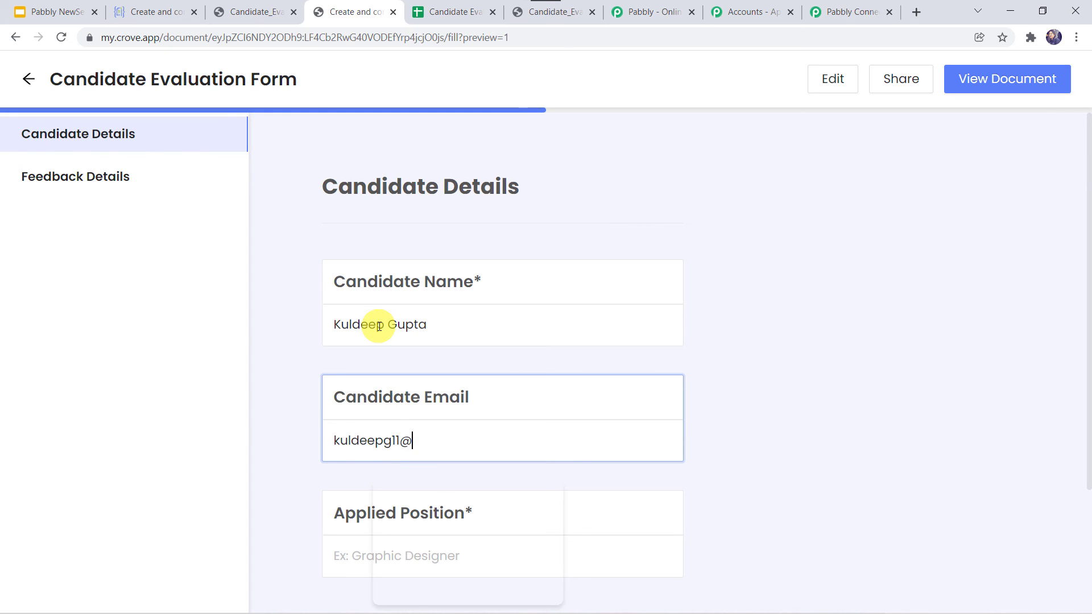
key("Tab")
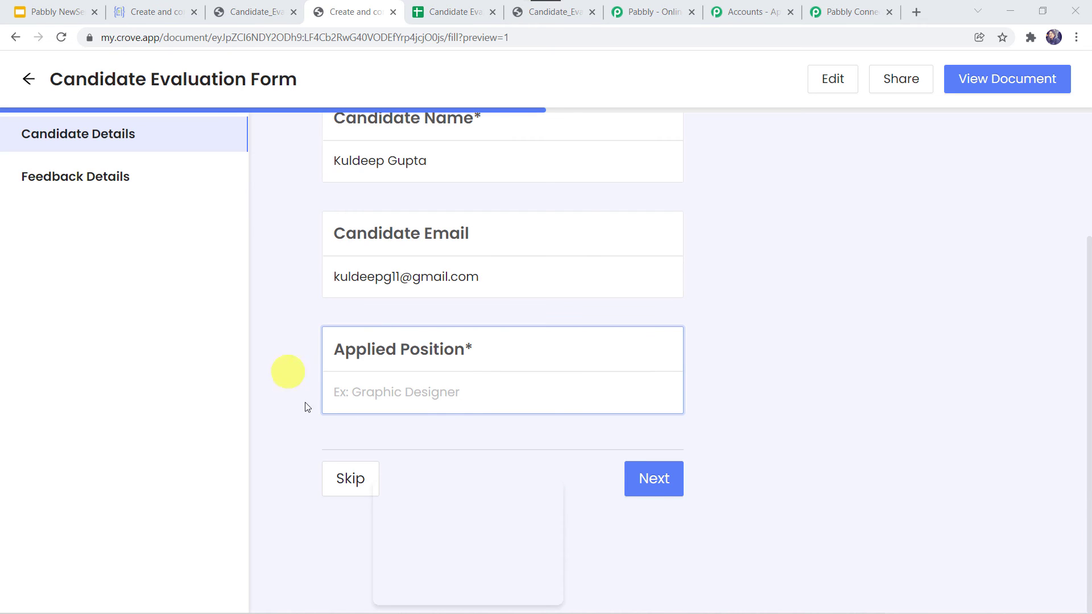
- Enter Team Lead as the applied position and advance to Feedback Details
left_click(391, 394)
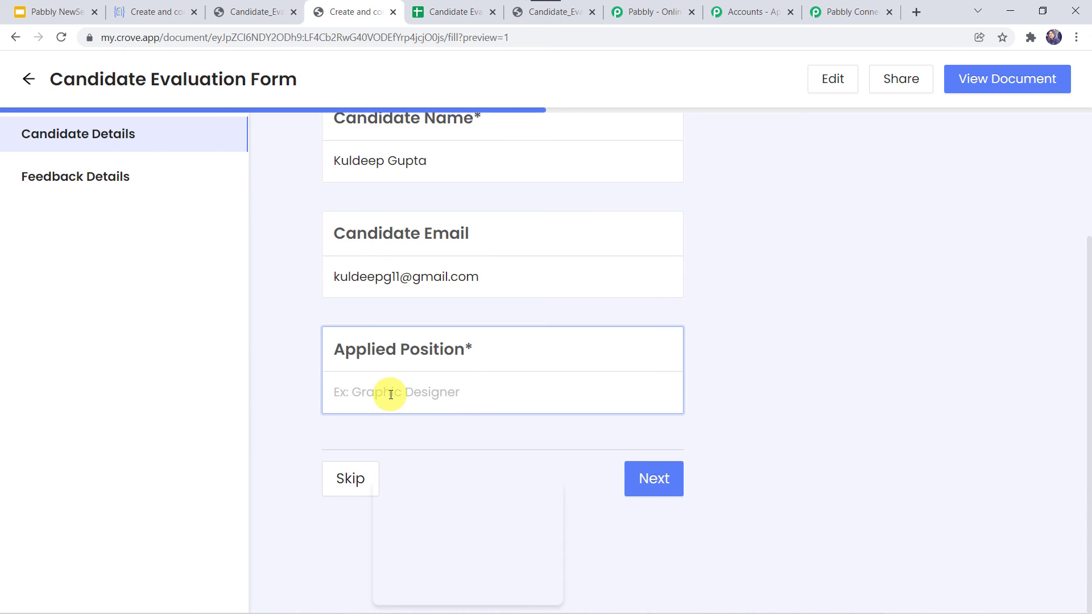
type("Team Lead")
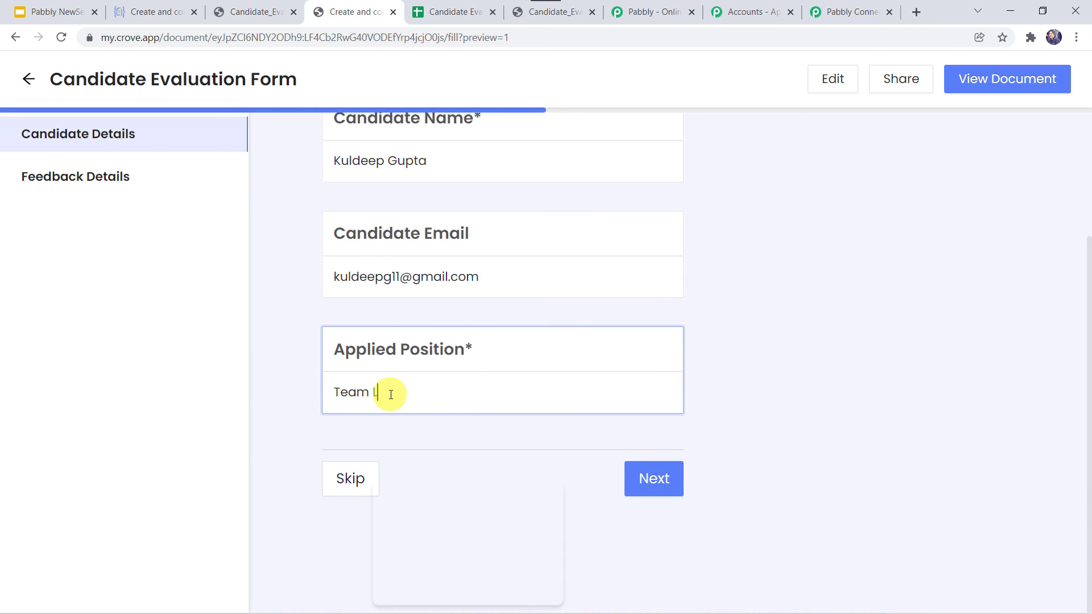
left_click(659, 475)
scroll(317, 292, "down", 2)
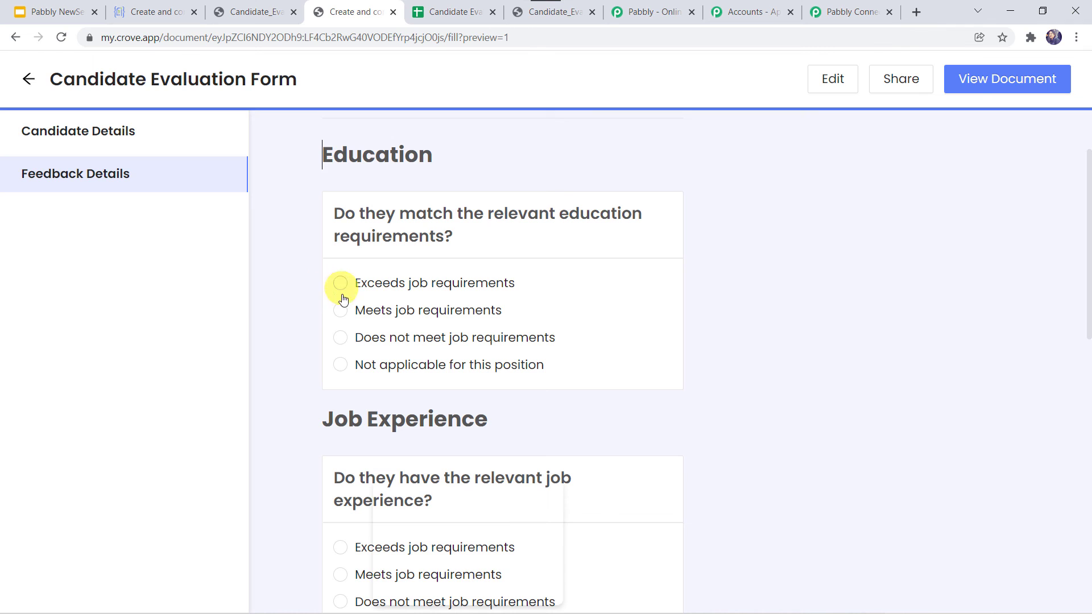
- Rate education Meets, experience Meets, technical skills Exceeds, overall Meets, then submit and confirm
left_click(337, 311)
scroll(312, 398, "down", 4)
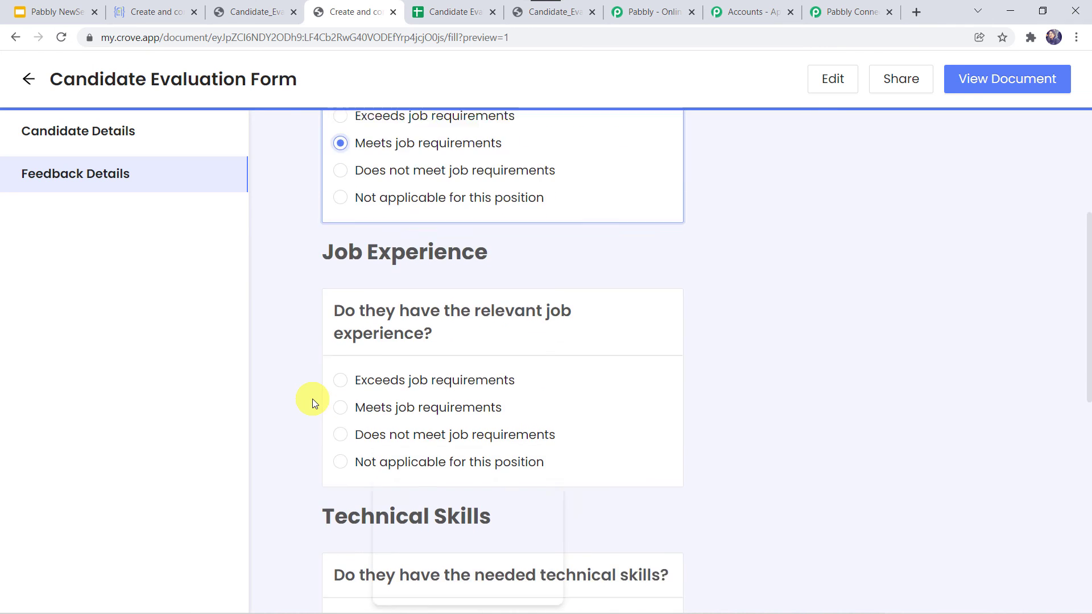
left_click(337, 375)
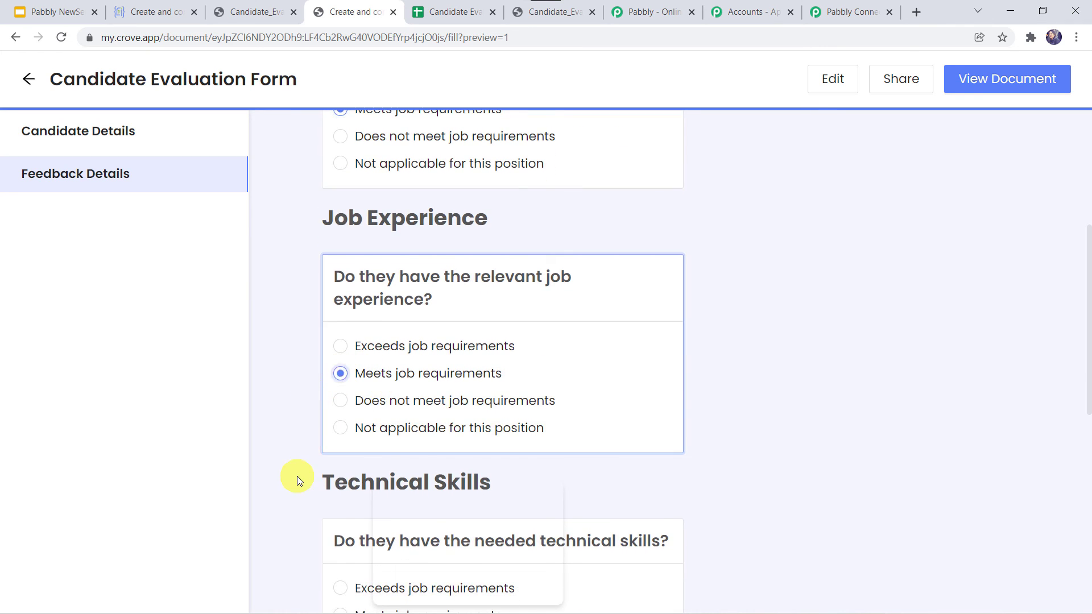
scroll(297, 475, "down", 5)
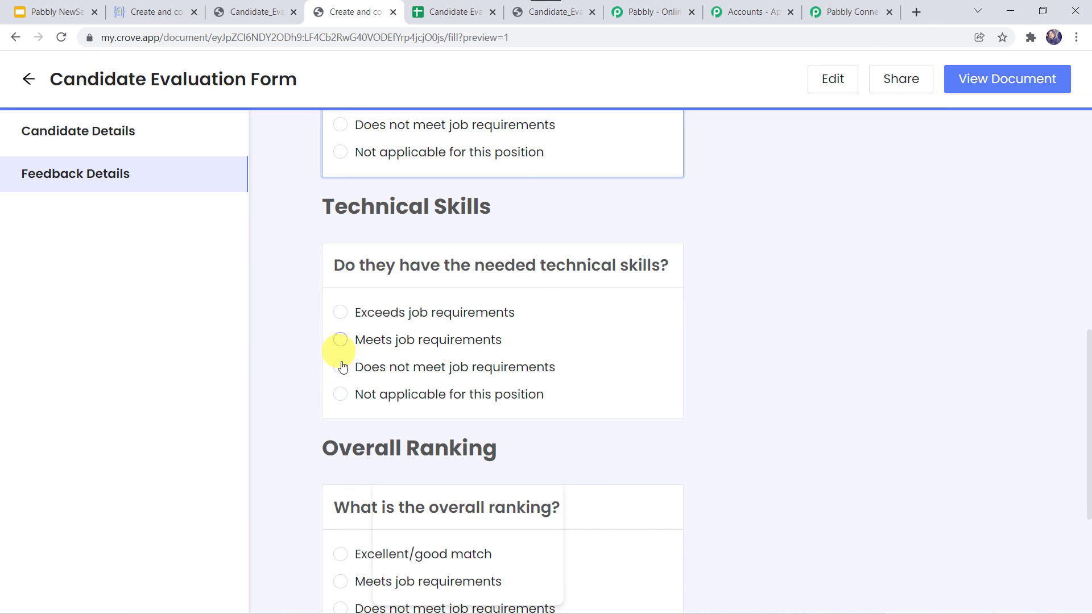
left_click(340, 313)
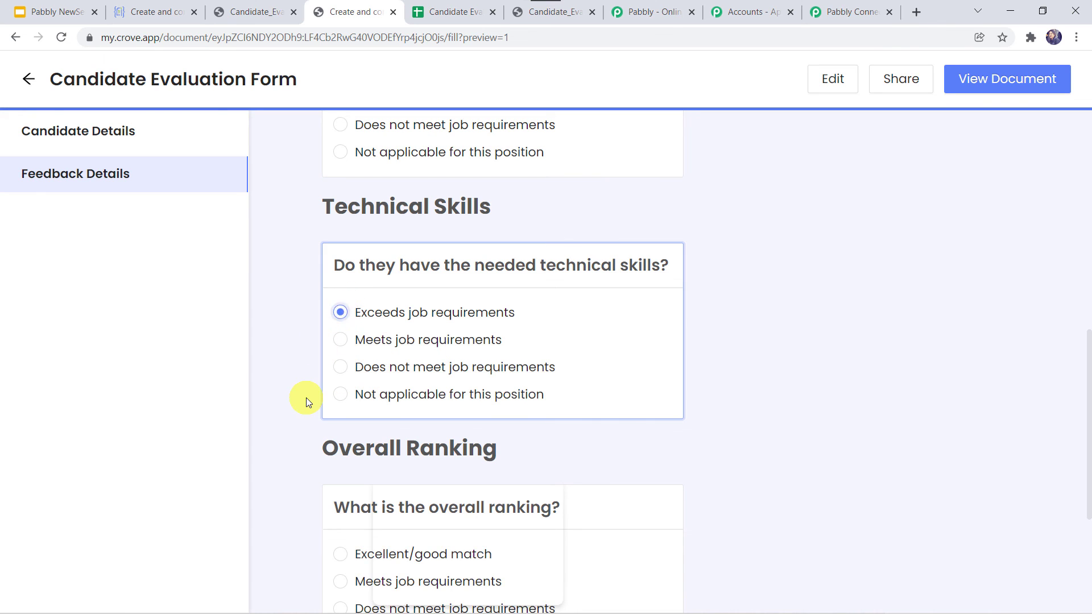
scroll(306, 397, "down", 5)
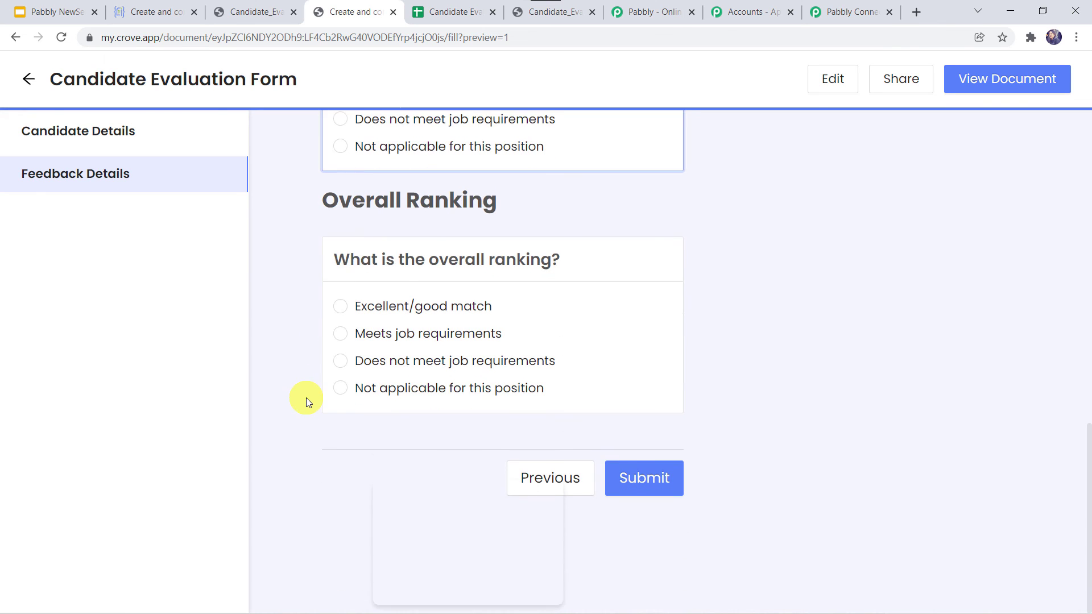
left_click(340, 335)
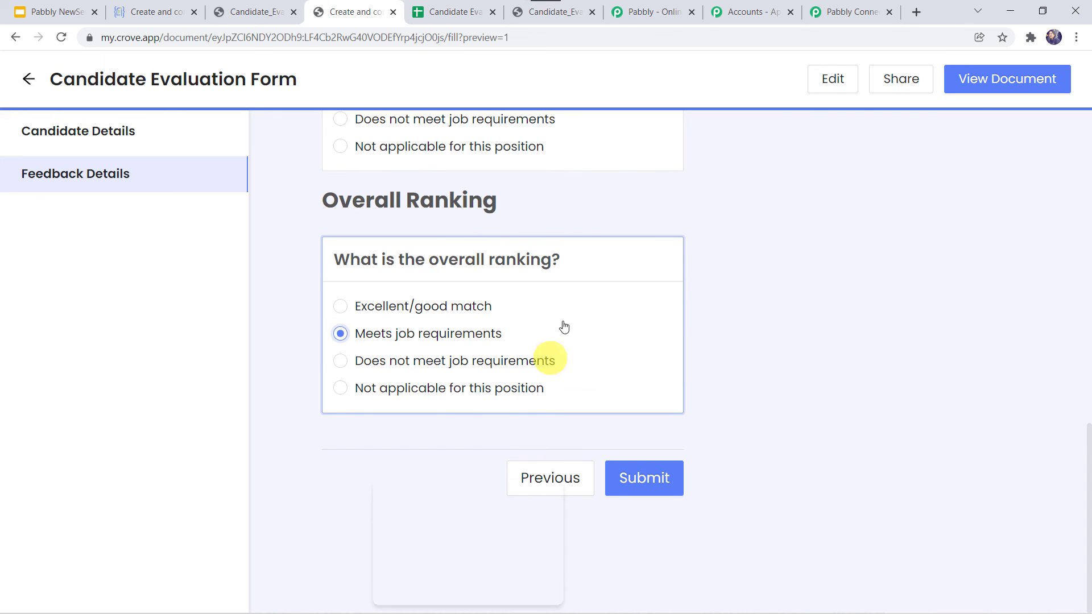
left_click(642, 480)
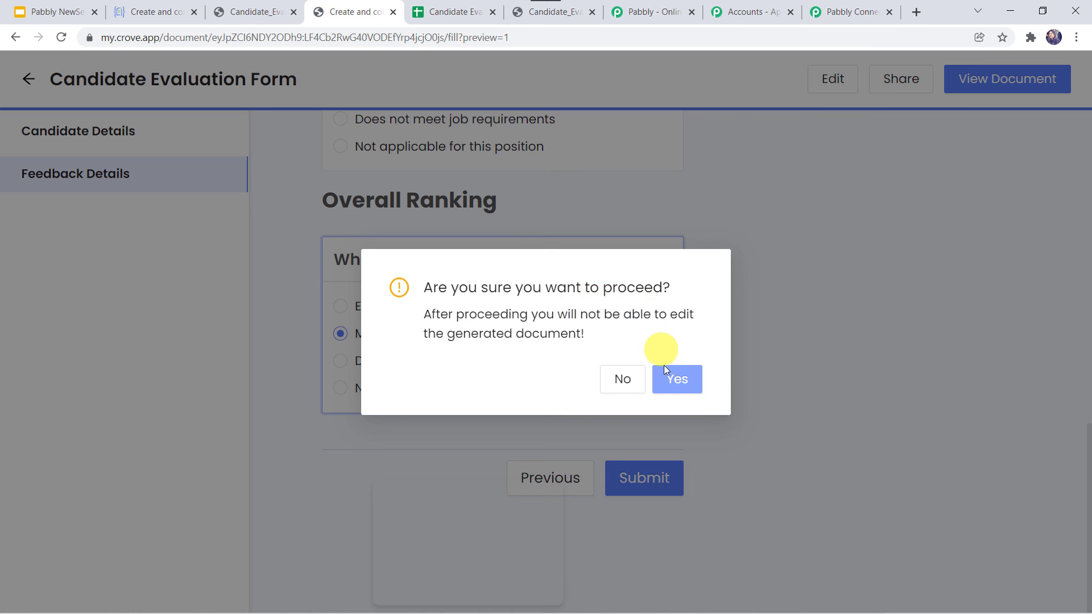
left_click(676, 379)
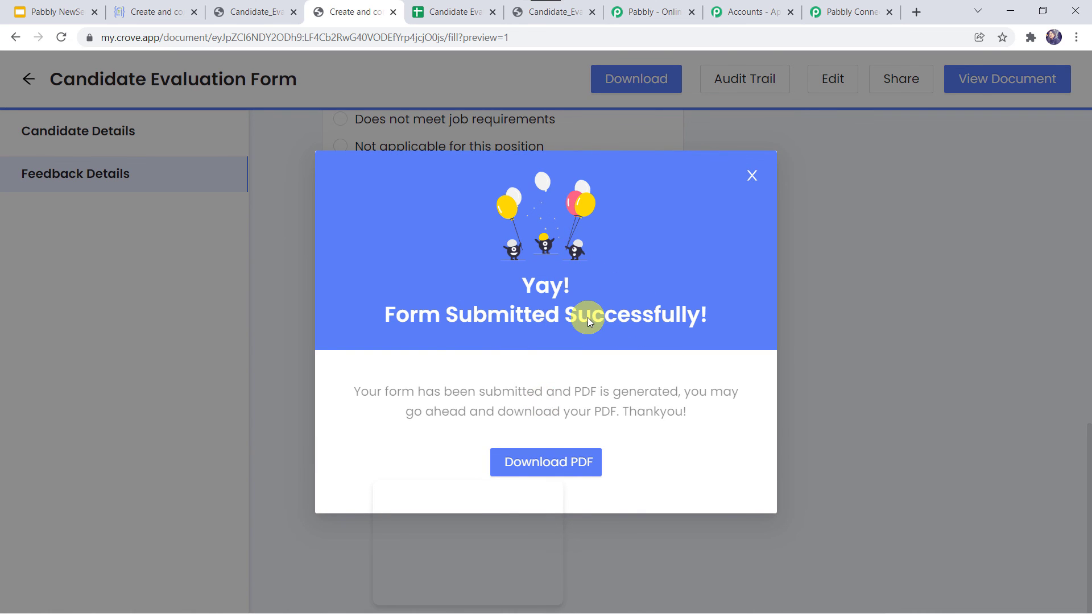
- Find the new Team Lead row 3 and open its PDF from the link in cell H3
left_click(438, 12)
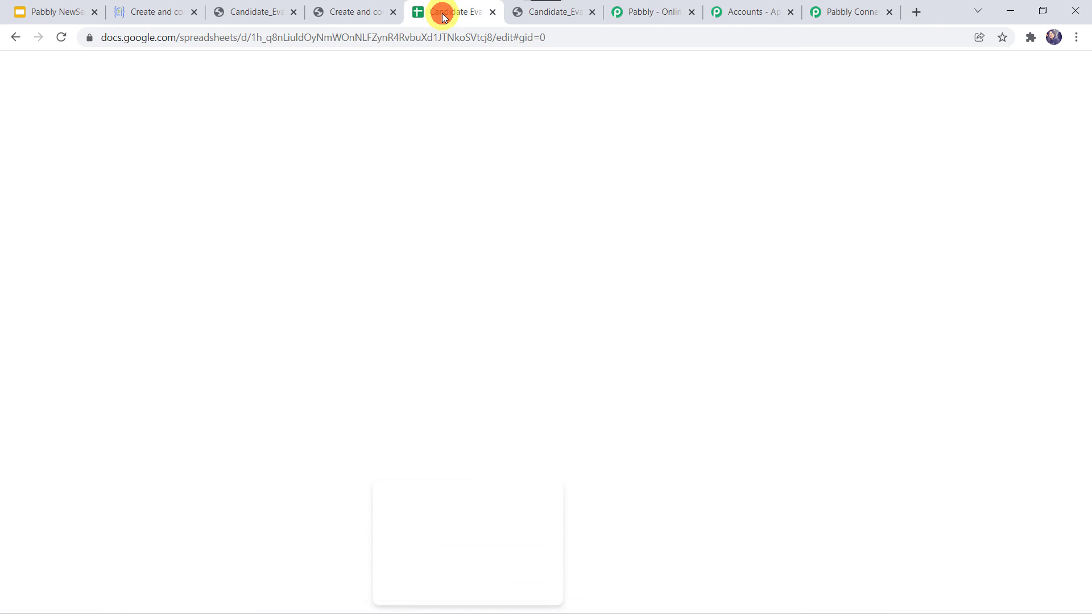
left_click(135, 264)
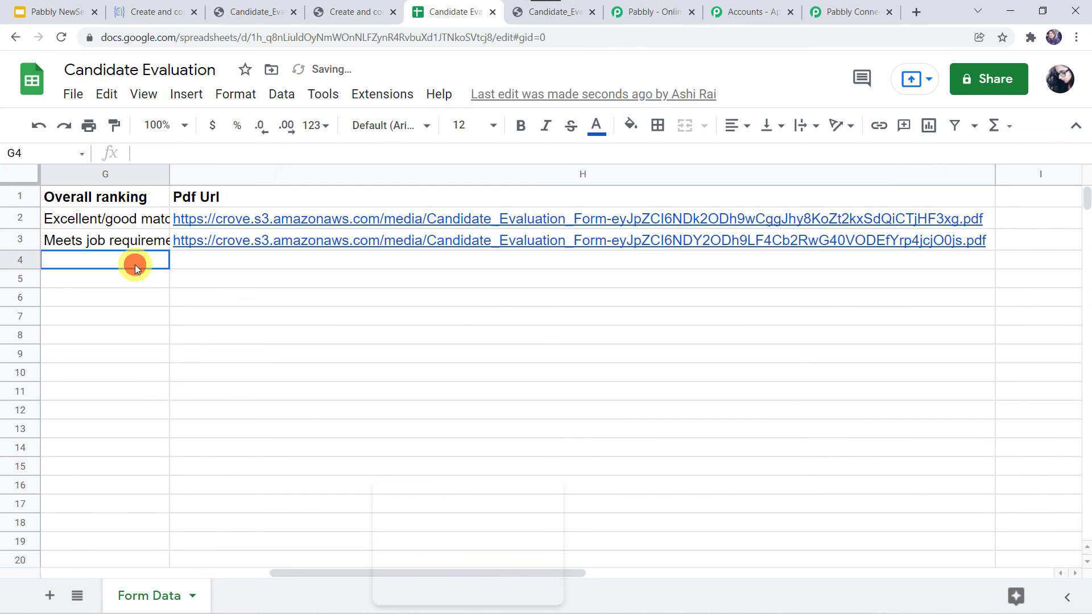
key("Home")
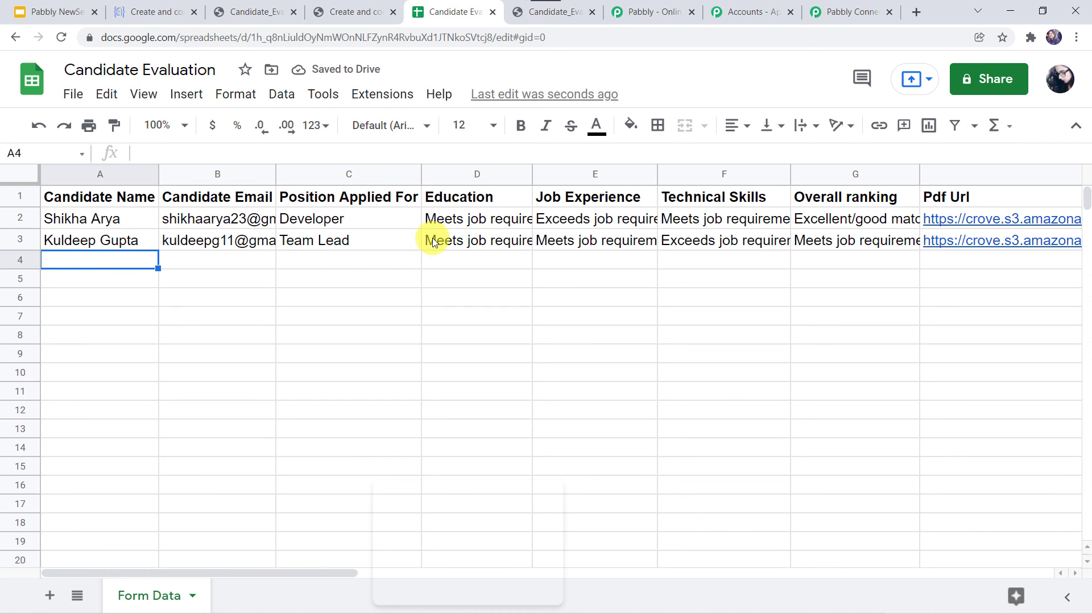
key("Up")
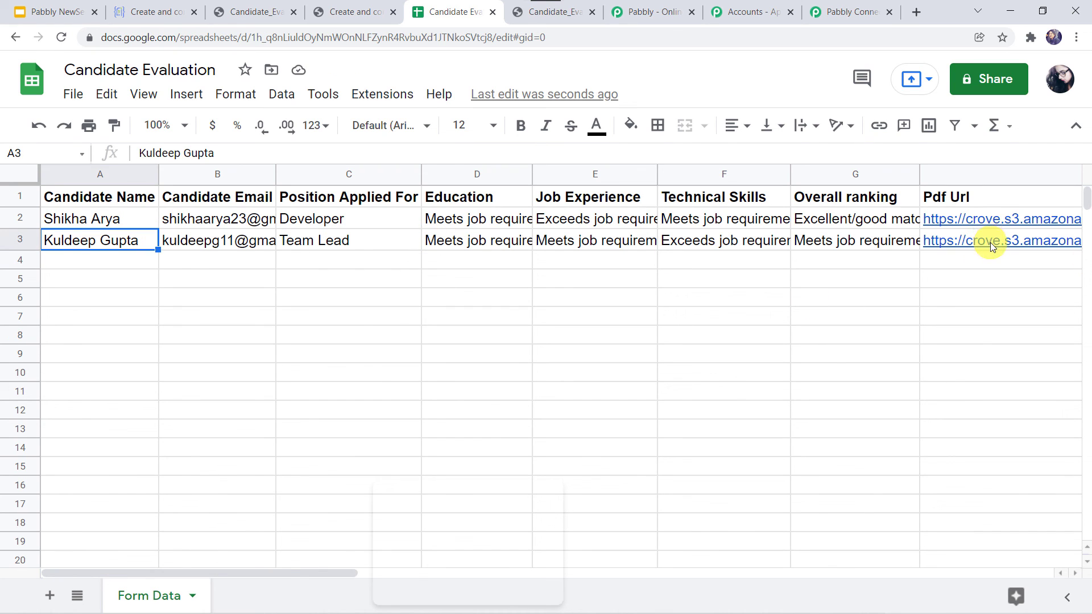
left_click(990, 242)
key("Right")
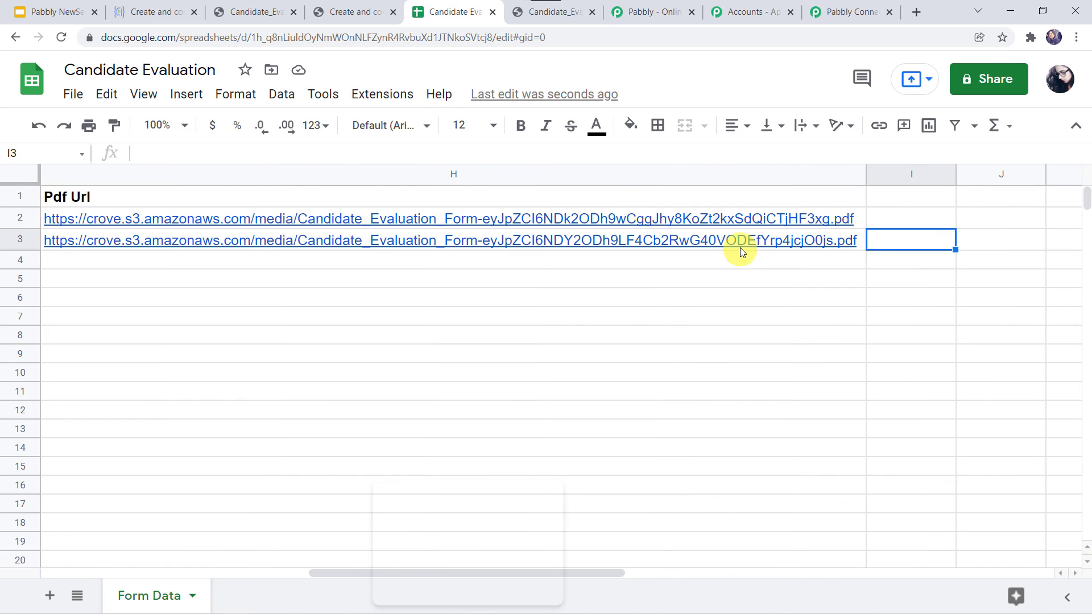
left_click(744, 245)
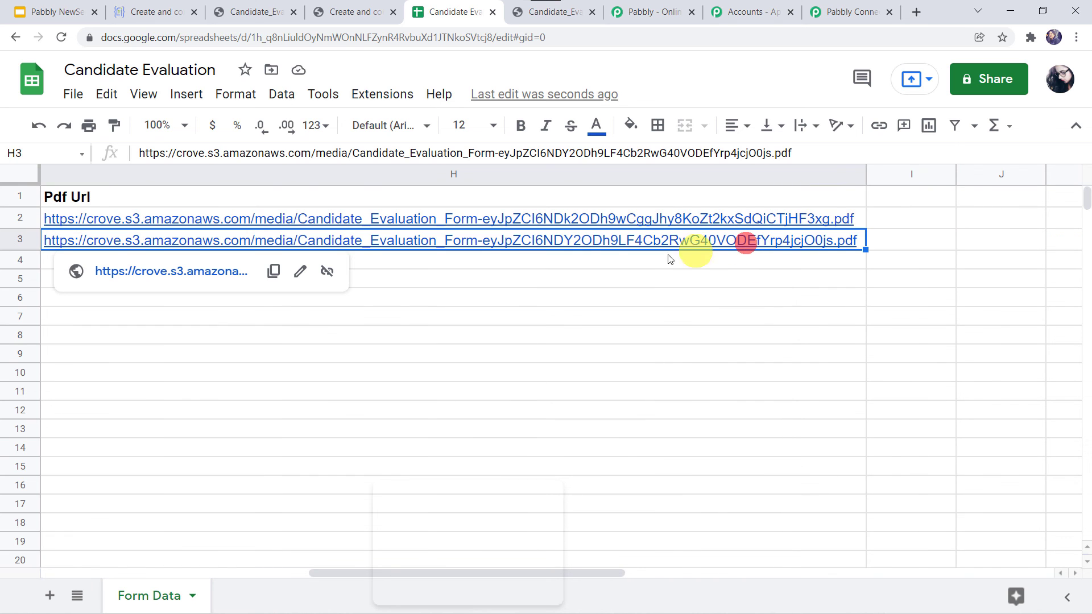
left_click(137, 278)
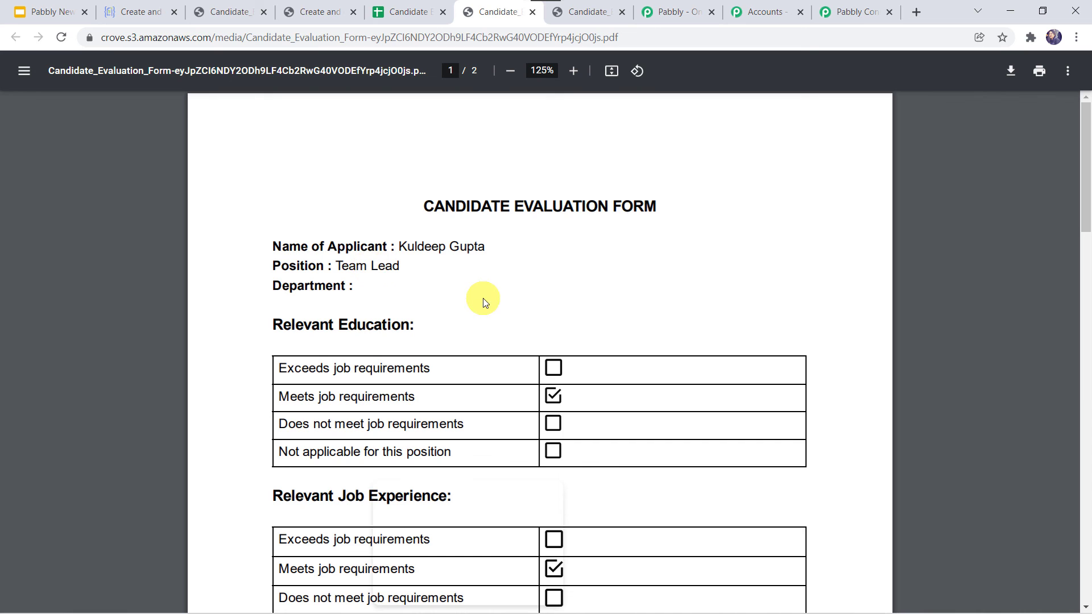
scroll(484, 298, "down", 4)
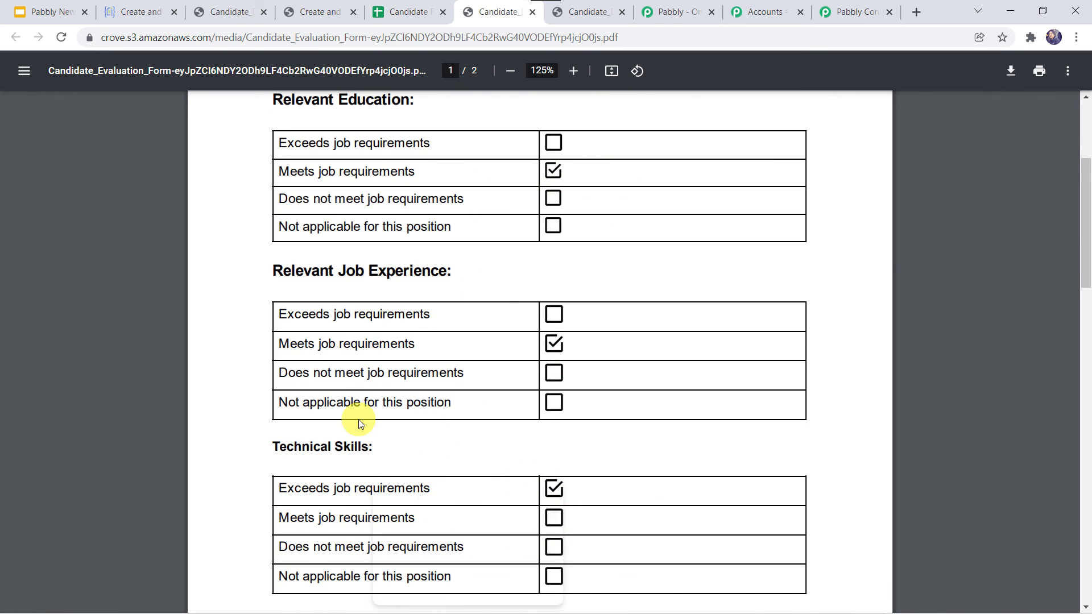
scroll(359, 424, "down", 5)
scroll(358, 424, "up", 9)
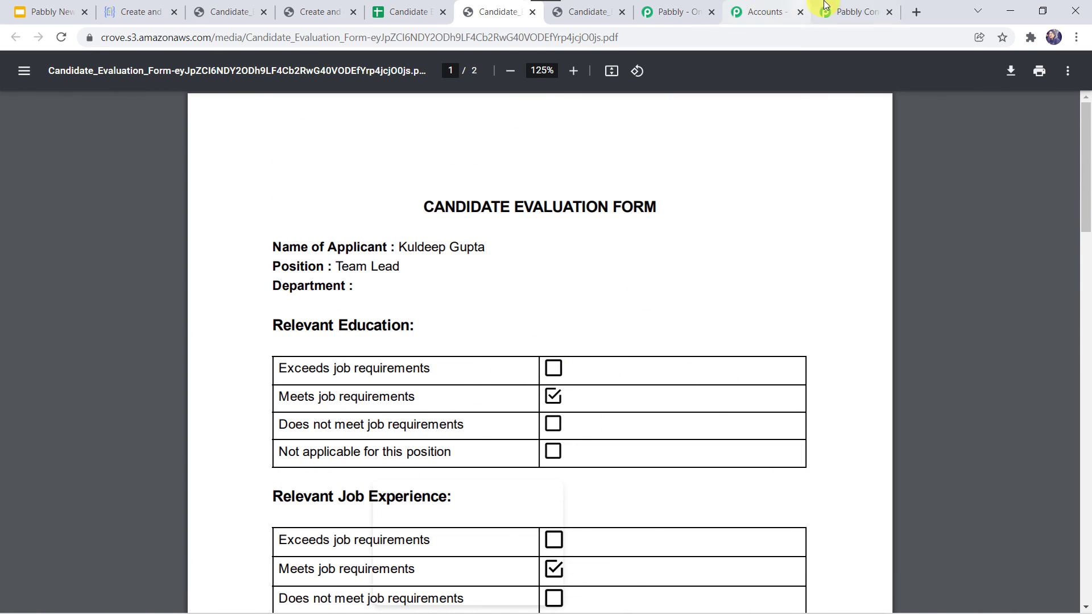
- Return to the Crove App to Google Sheets workflow and collapse its Sheets action and Crove trigger steps
left_click(669, 6)
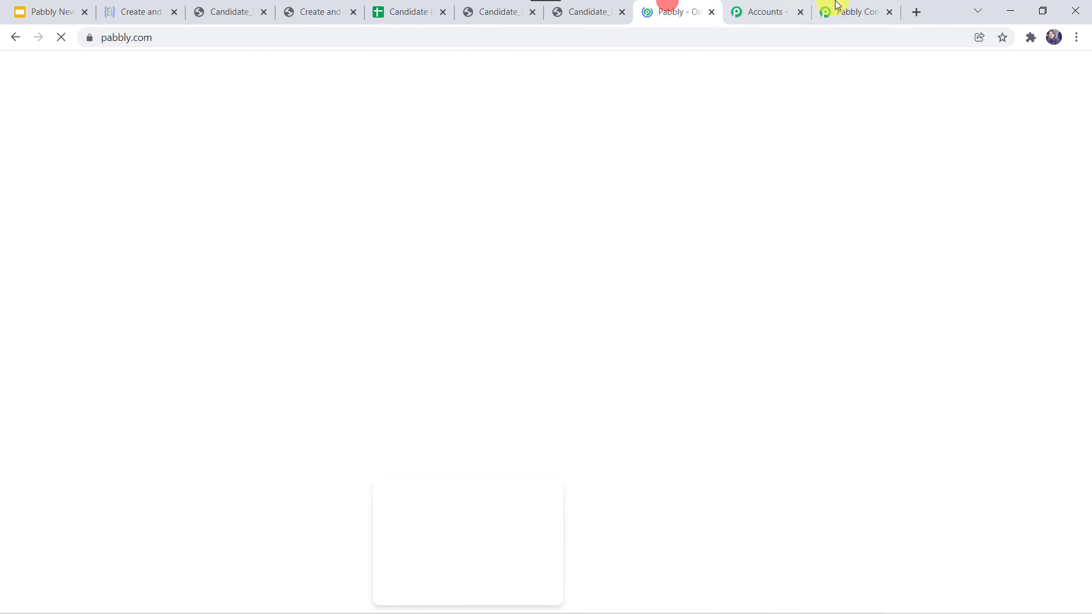
left_click(850, 12)
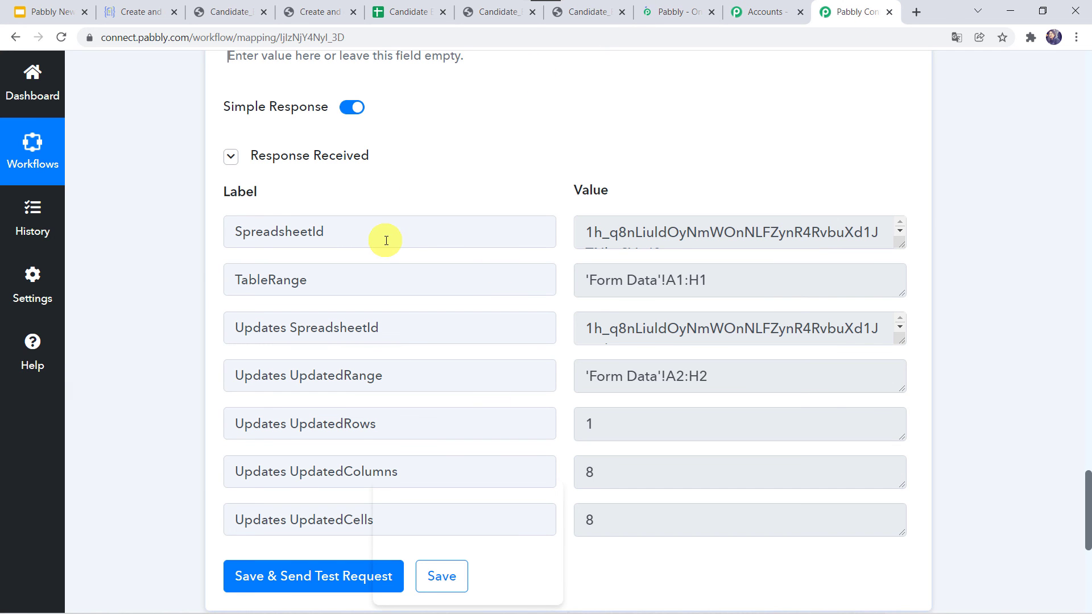
scroll(386, 240, "up", 15)
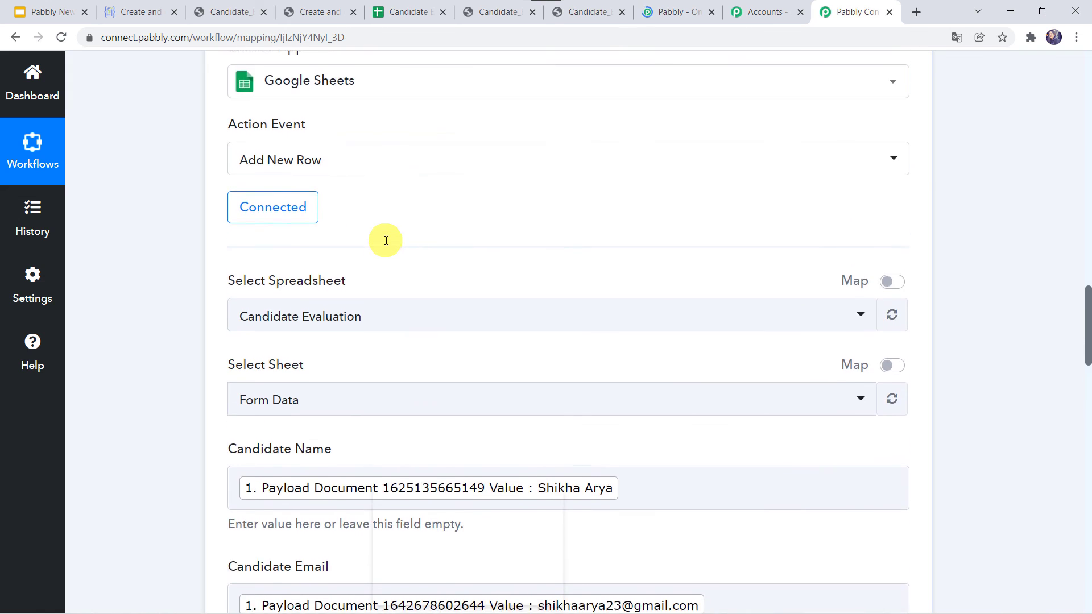
scroll(386, 240, "up", 5)
left_click(463, 219)
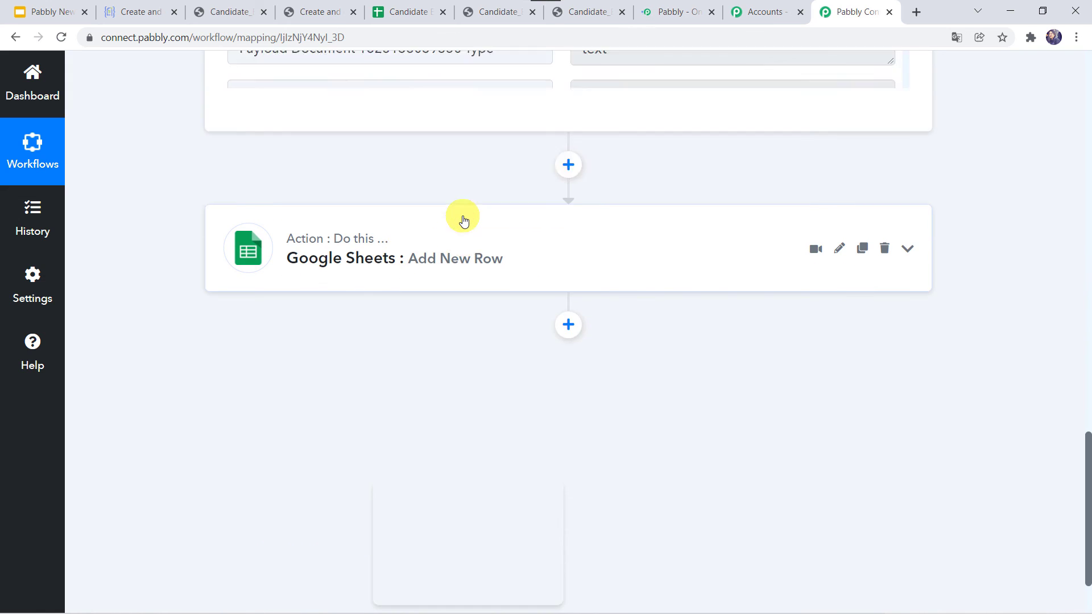
scroll(463, 219, "up", 15)
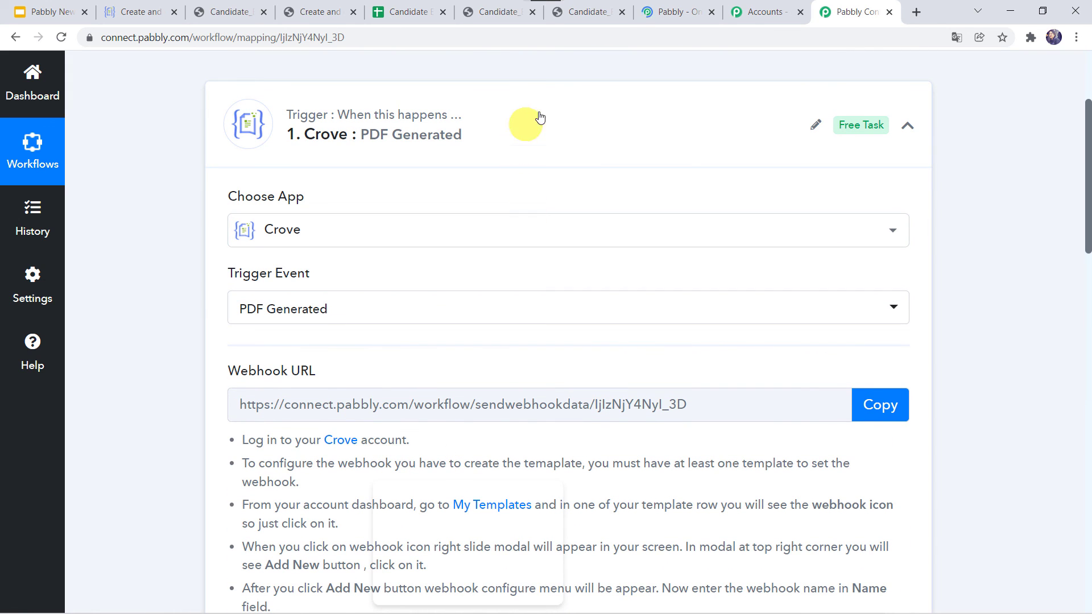
left_click(540, 118)
scroll(420, 318, "up", 3)
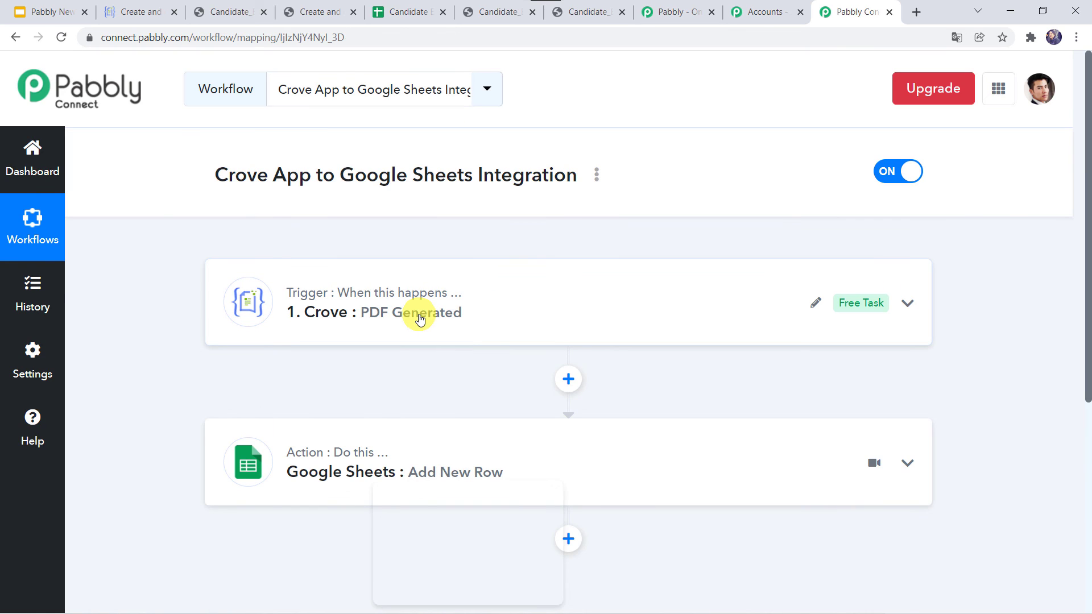